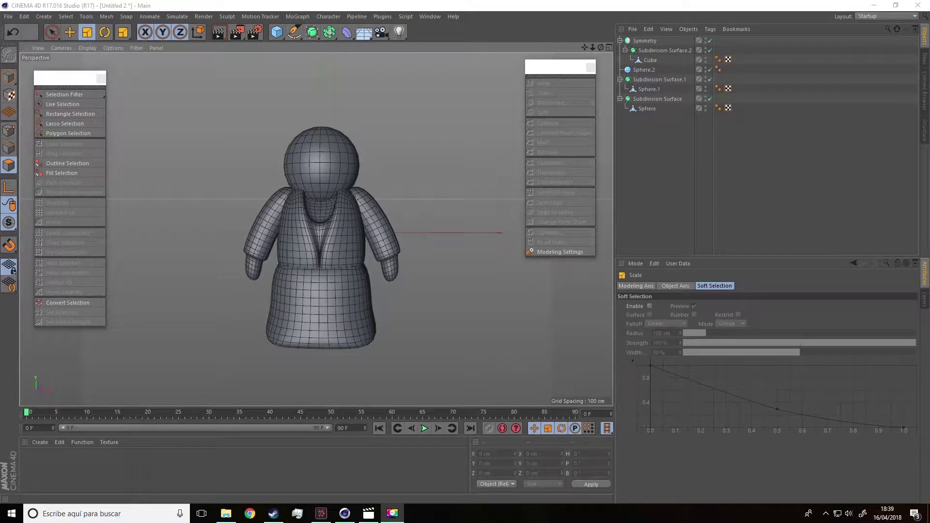
- Scale the head sphere down to about 123 cm across and lower it slightly onto the body, to Y about 117.9 cm
alt+drag(431, 184, 417, 196)
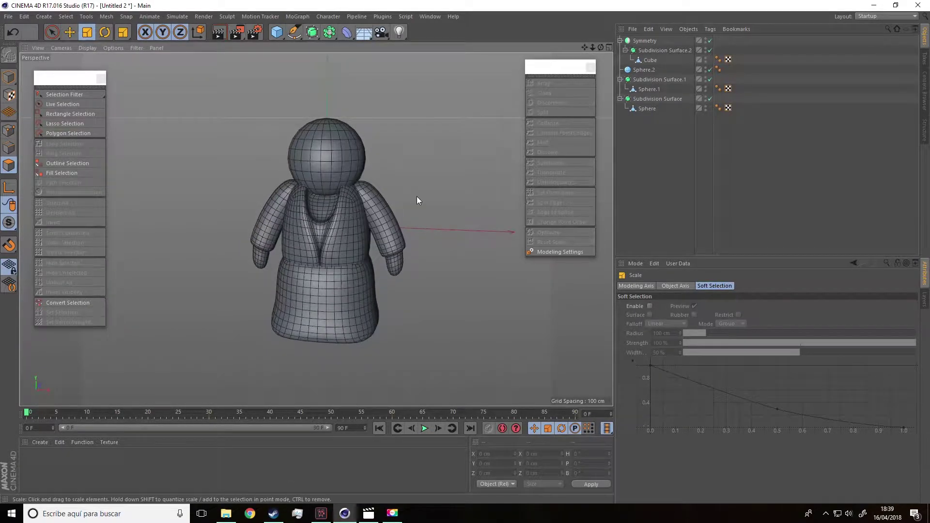
alt+middle_drag(416, 196, 406, 208)
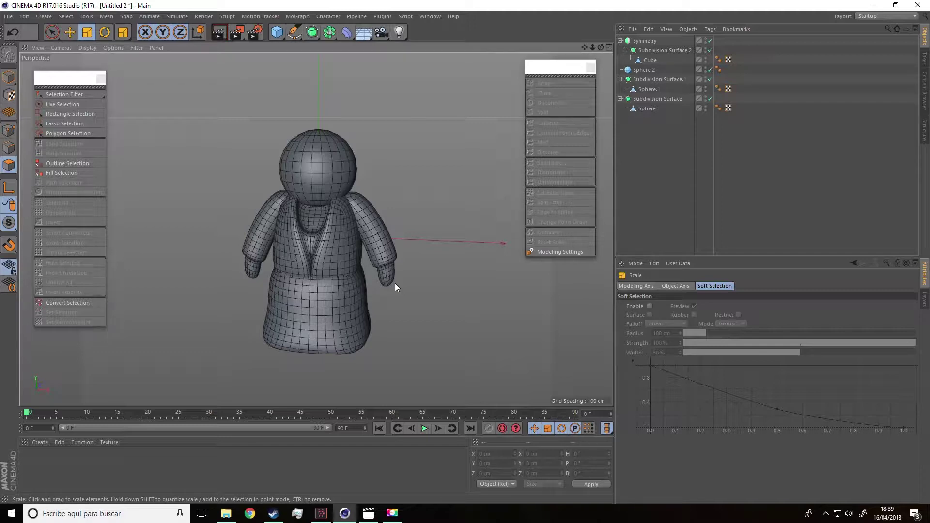
click(315, 144)
alt+drag(363, 203, 384, 199)
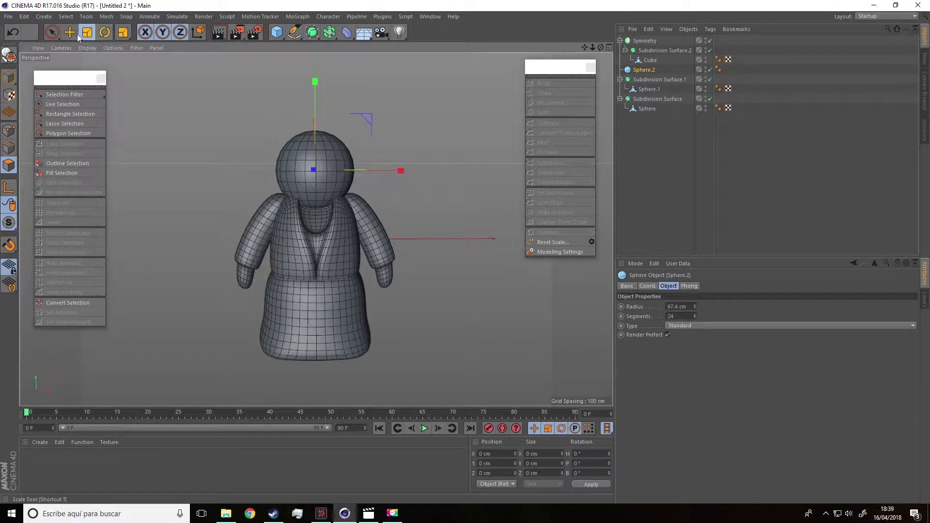
drag(465, 165, 445, 168)
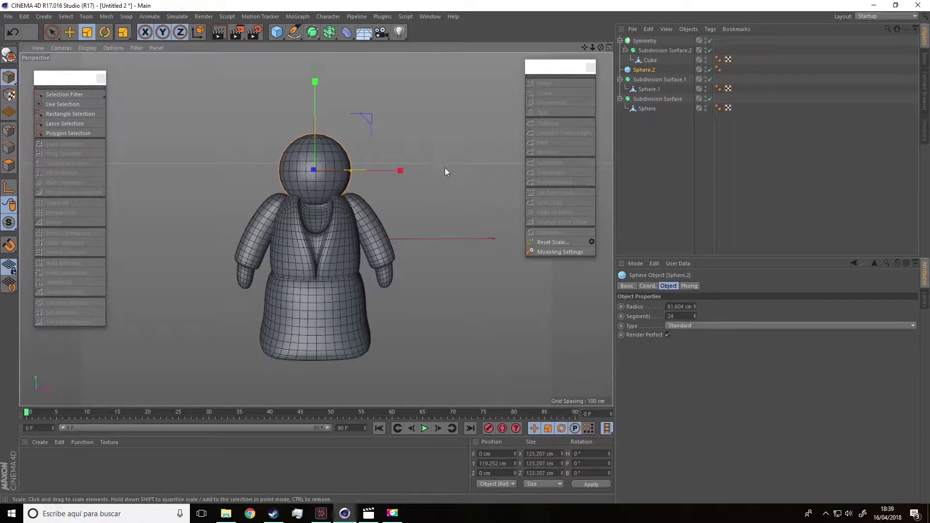
click(69, 32)
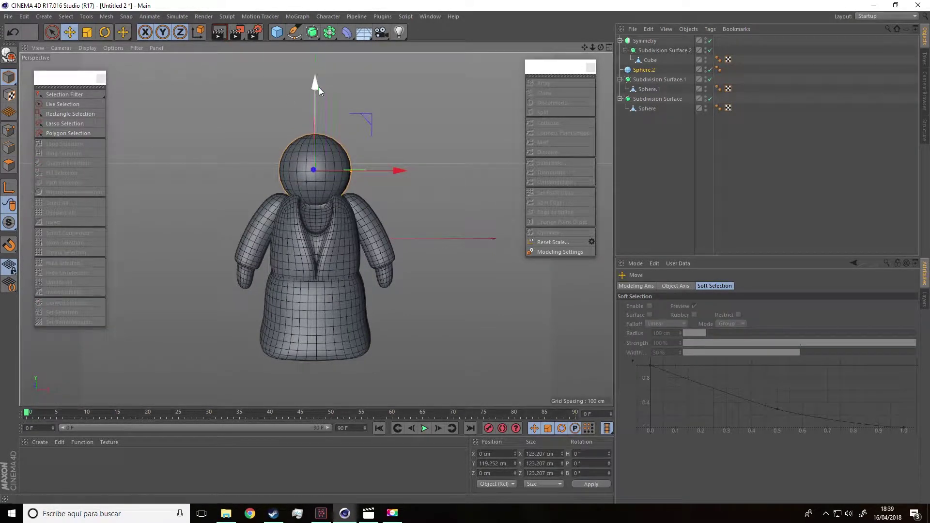
drag(319, 88, 319, 91)
alt+drag(475, 162, 417, 143)
drag(324, 101, 382, 129)
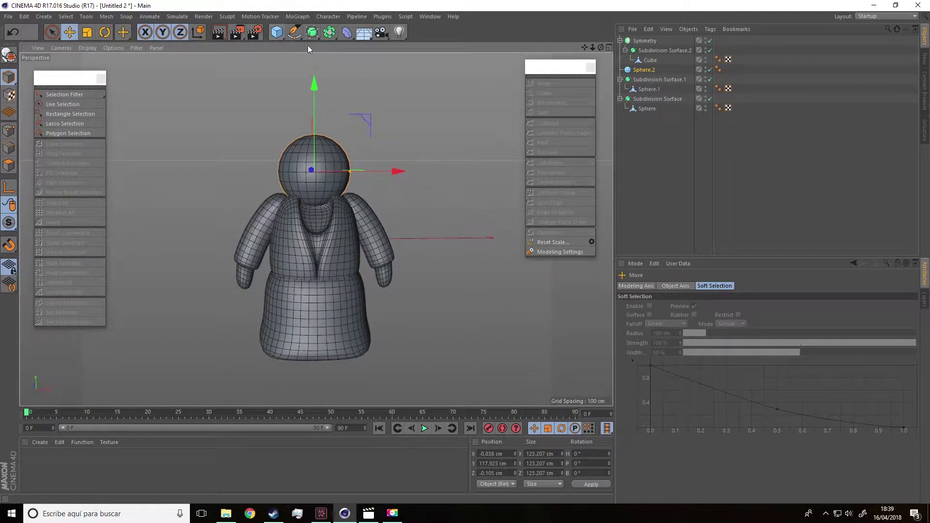
- Add a sphere scaled to about 58.6 cm and place it about 144.5 cm in front of the figure
click(285, 37)
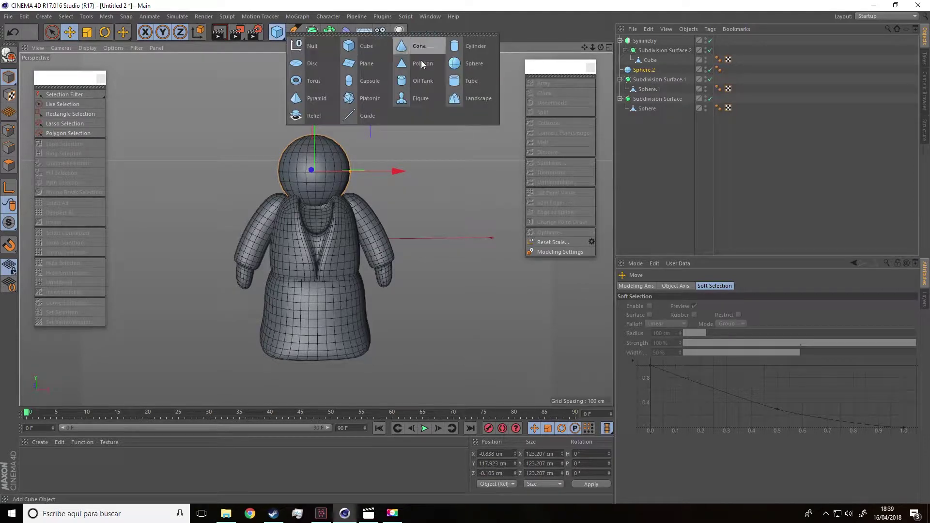
click(460, 65)
alt+drag(426, 128, 369, 172)
click(87, 32)
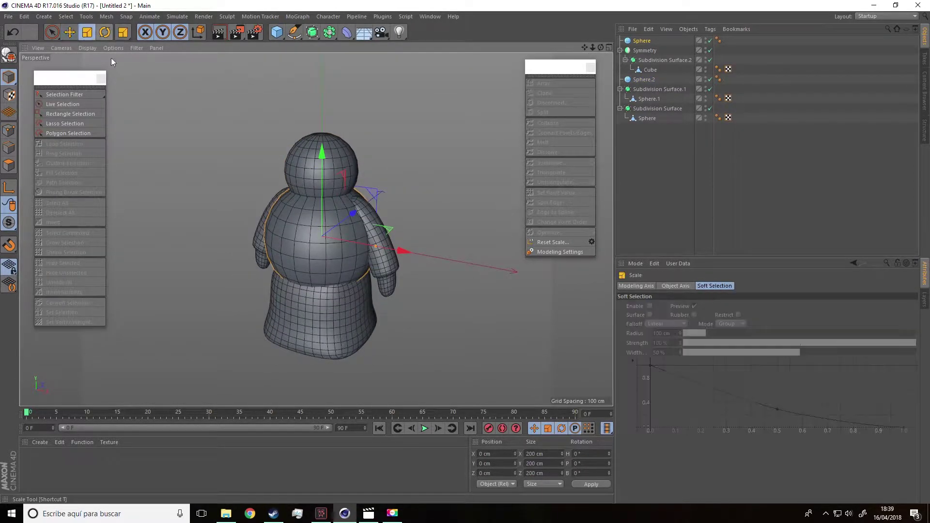
drag(112, 57, 45, 156)
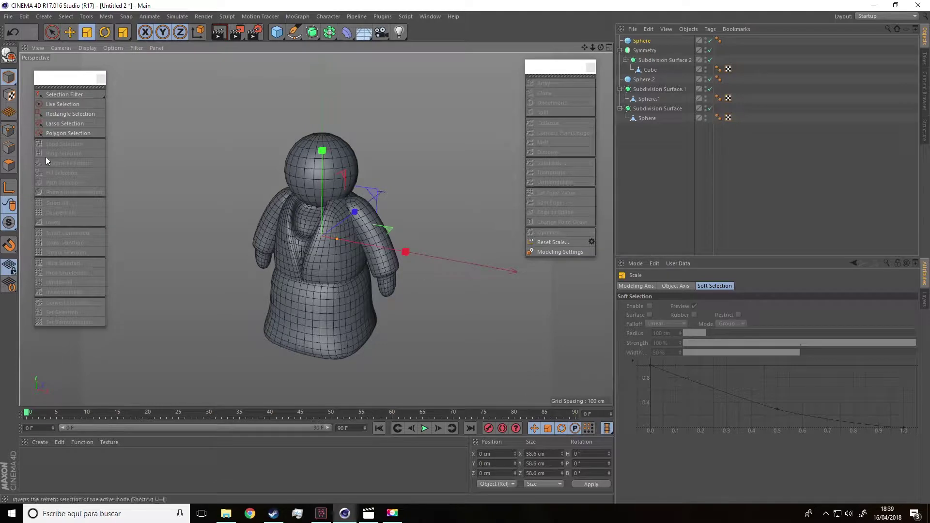
click(71, 32)
drag(358, 209, 287, 222)
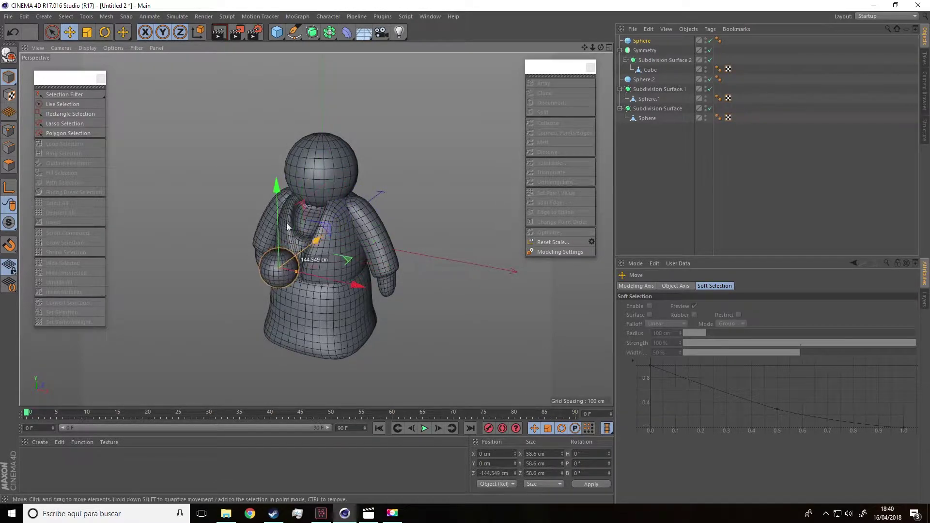
drag(153, 202, 139, 237)
key(ctrl+z)
drag(195, 181, 176, 179)
key(ctrl+z)
- Shrink the new sphere to about 25.6 cm and move it onto the face, at Y about 119.6 and Z about -58.6 cm
click(88, 34)
drag(140, 131, 99, 4)
click(71, 31)
alt+drag(174, 136, 210, 119)
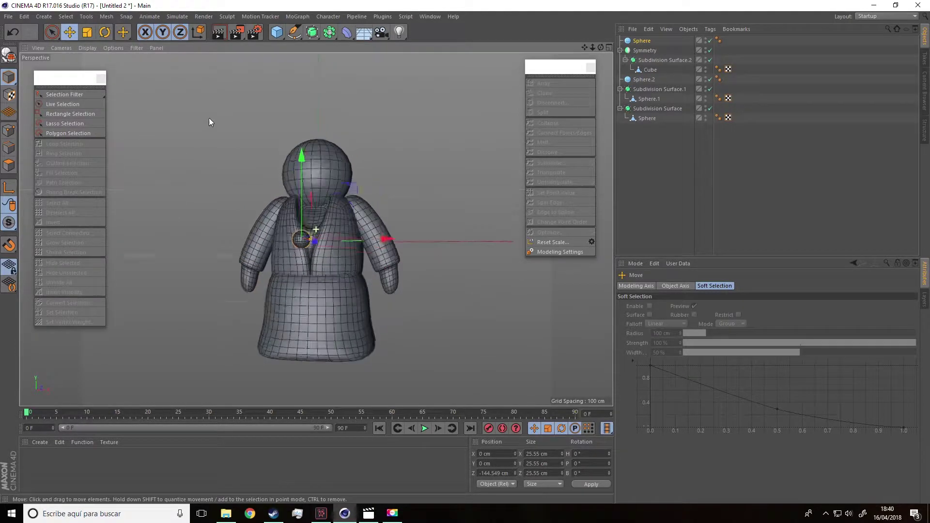
drag(309, 145, 387, 204)
drag(331, 182, 216, 143)
- Scale the face sphere to about 16.9 cm and shift it to one side as an eye, at X about -27.4 and Z about -51.1 cm
scroll(313, 180, up, 5)
click(86, 32)
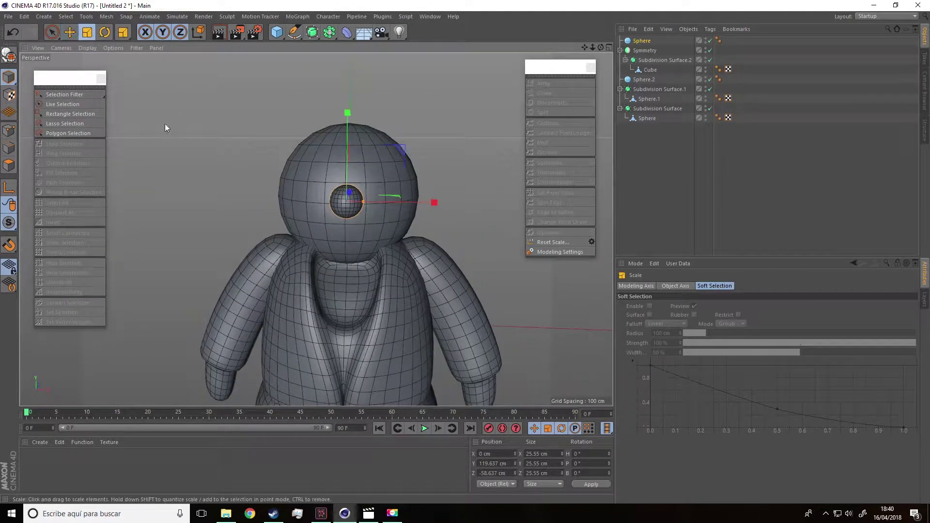
drag(165, 124, 87, 175)
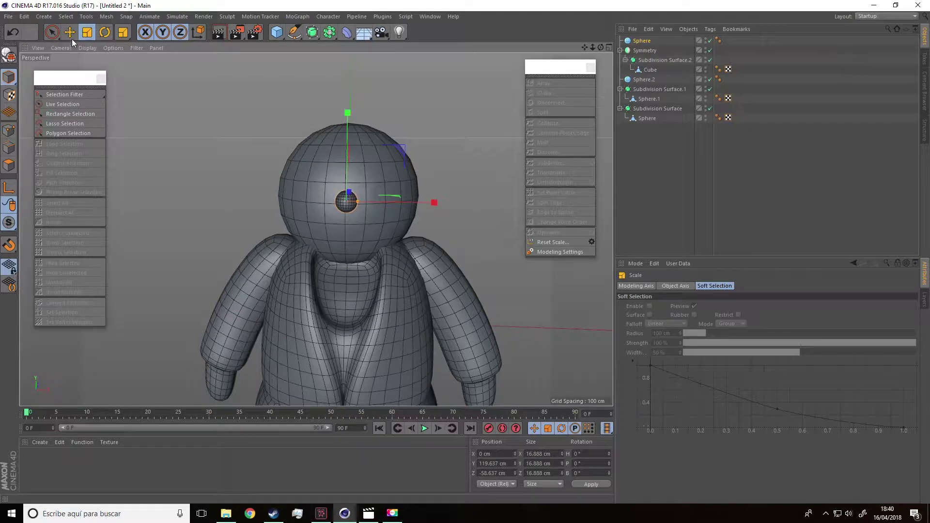
click(70, 35)
drag(428, 201, 412, 229)
drag(291, 206, 274, 206)
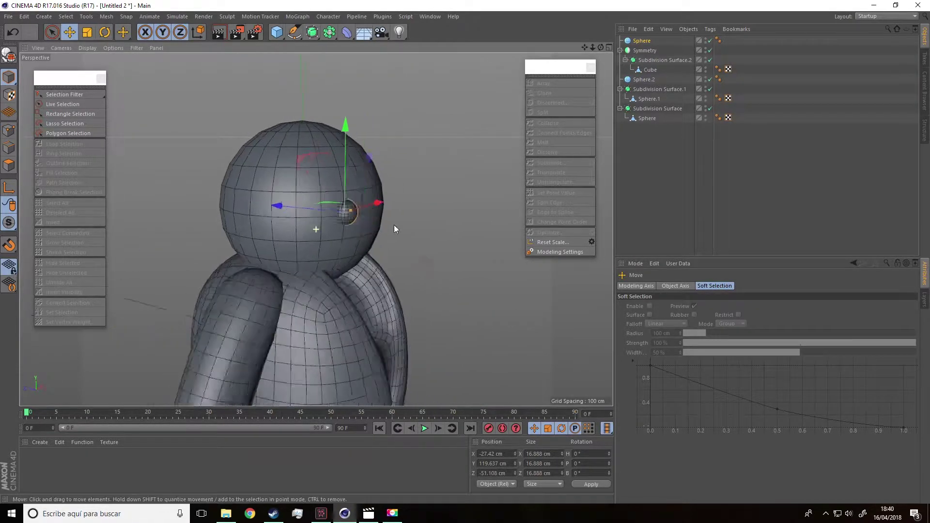
alt+drag(394, 225, 327, 223)
- Mirror the eye to the other side of the face by nesting its sphere under a new Symmetry object
scroll(328, 223, down, 3)
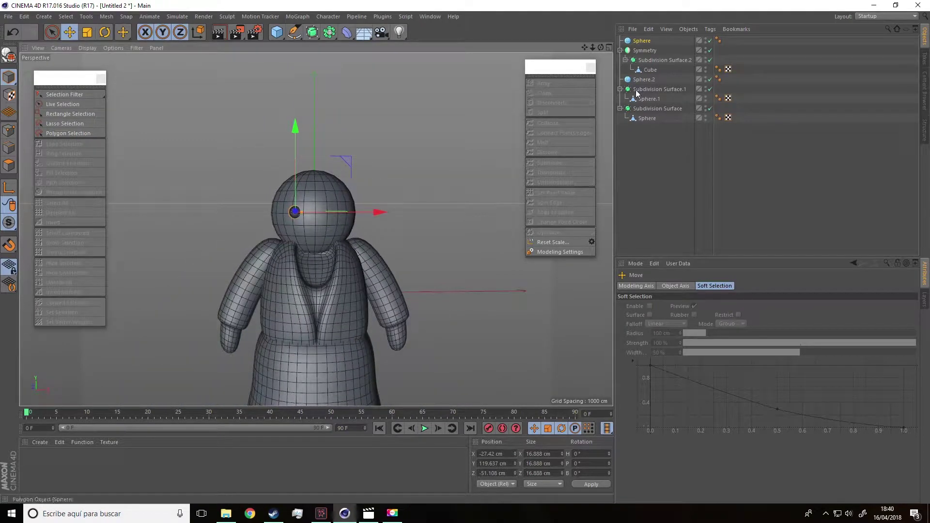
click(642, 43)
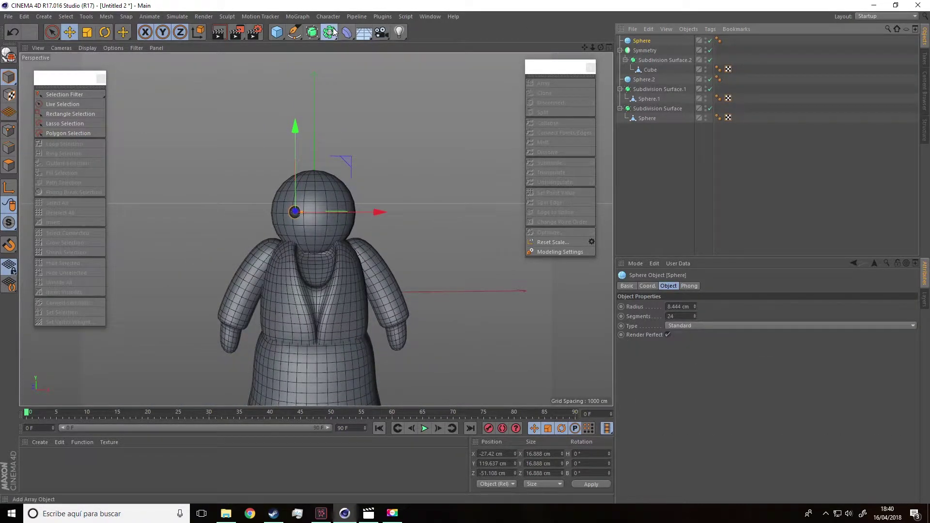
drag(333, 32, 438, 79)
drag(638, 51, 643, 45)
scroll(437, 176, up, 5)
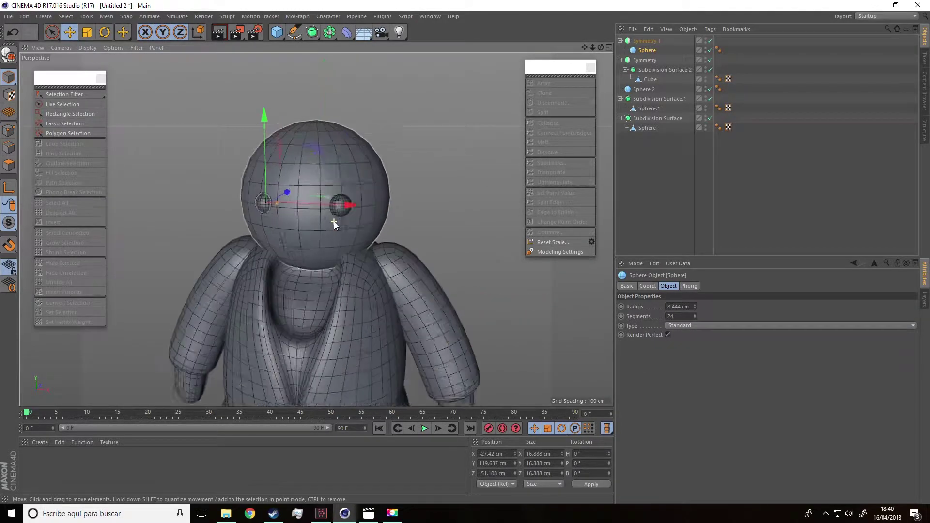
scroll(355, 216, down, 4)
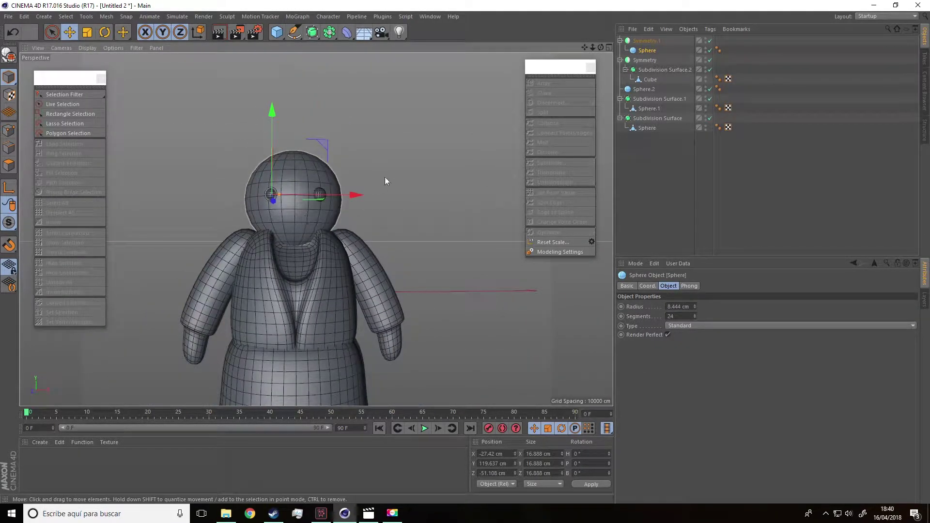
- Add a capsule about 116 cm in front of the figure and rotate it -90° so it lies horizontally
click(272, 36)
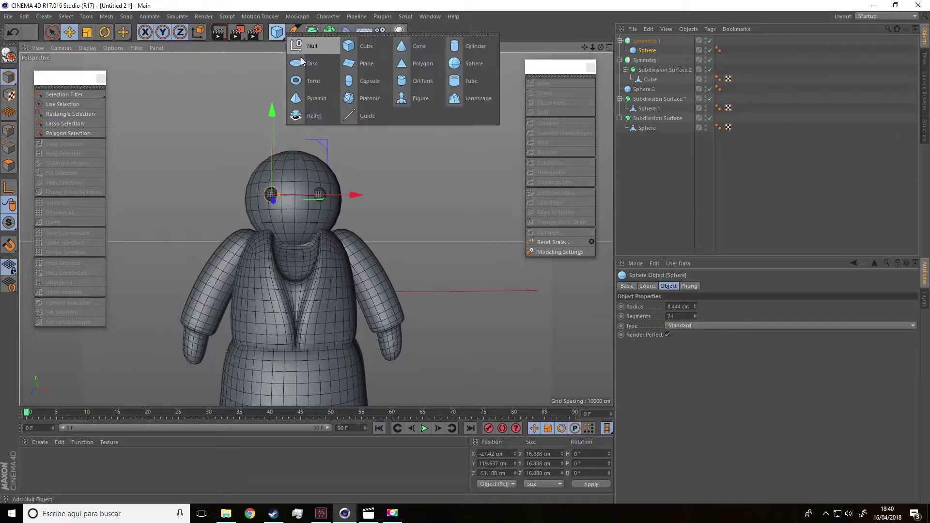
click(352, 79)
alt+drag(378, 187, 234, 214)
click(105, 32)
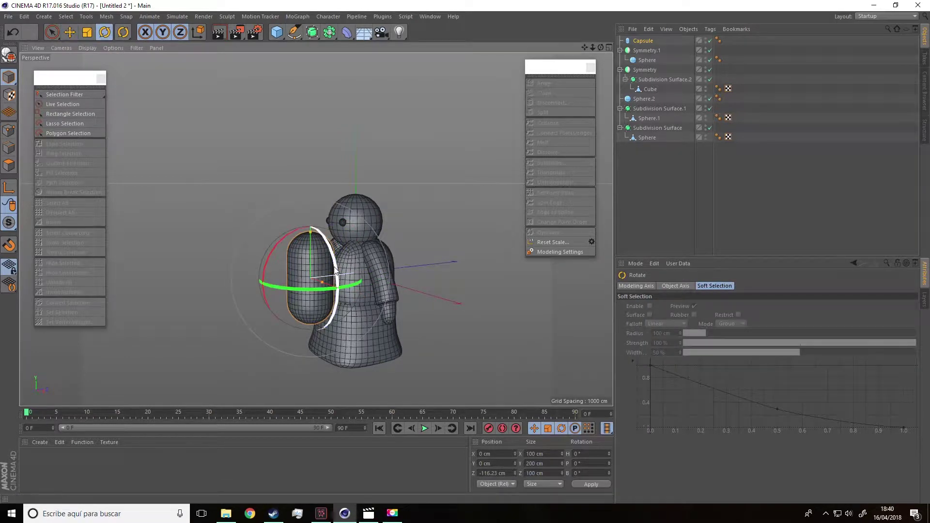
drag(335, 270, 291, 232)
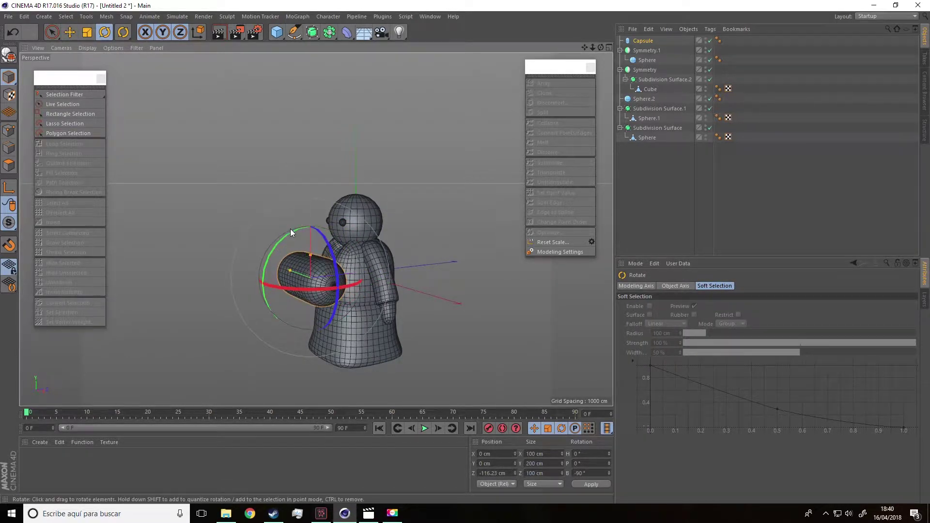
- Scale the capsule to about 10.7 × 21.4 cm and move it below the eyes as a mouth, at Y about 98.4 and Z about -55.7 cm
click(88, 32)
drag(173, 162, 92, 163)
scroll(303, 324, up, 5)
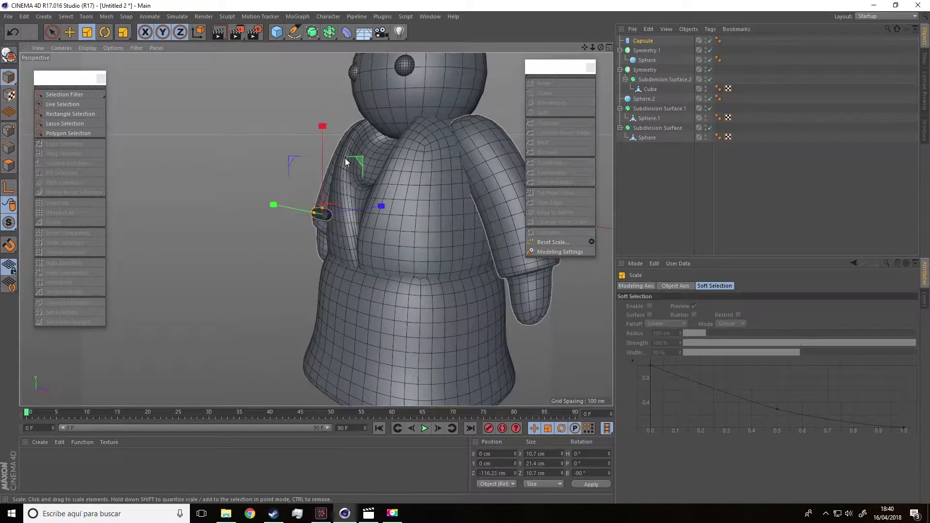
alt+drag(345, 157, 186, 164)
click(69, 32)
drag(276, 223, 394, 180)
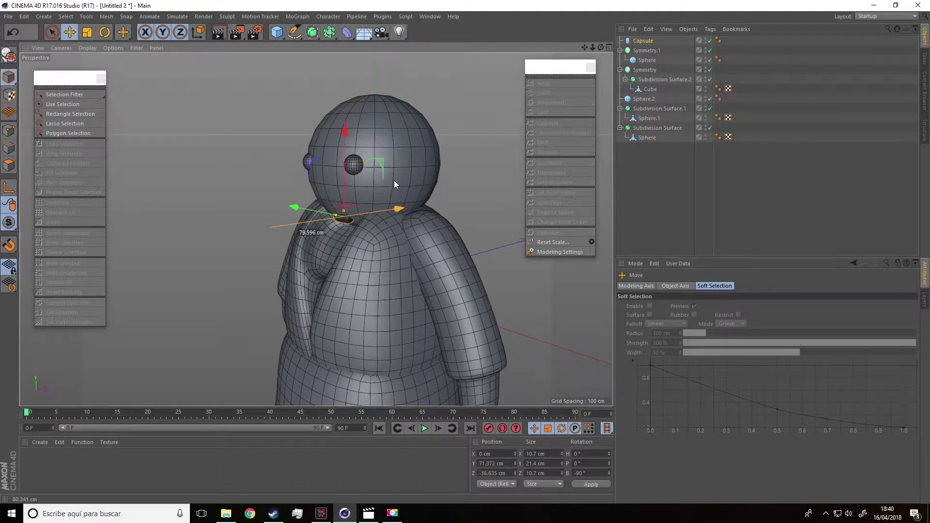
drag(348, 128, 345, 98)
drag(396, 182, 487, 182)
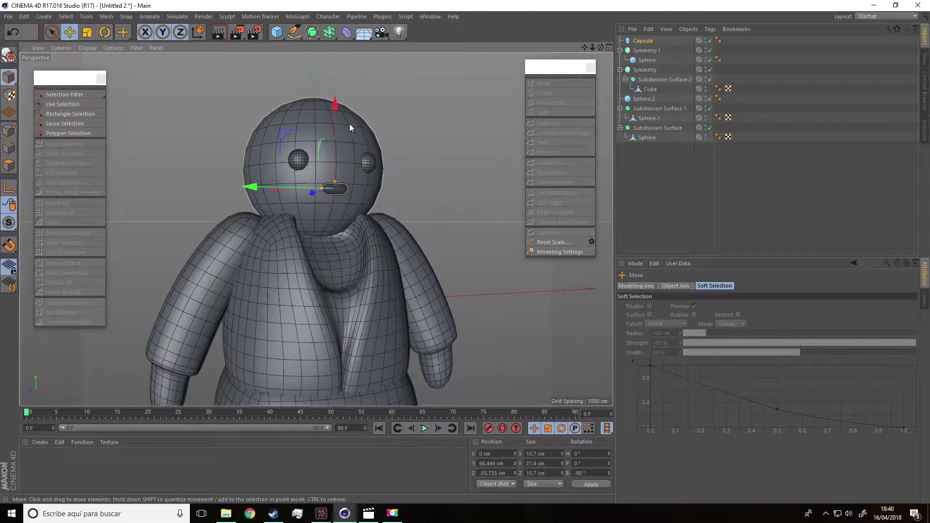
- Reduce the mouth capsule to about 8.3 × 16.6 cm and move it slightly out of the face, to Z about -56.7 cm
alt+drag(387, 181, 364, 189)
click(87, 32)
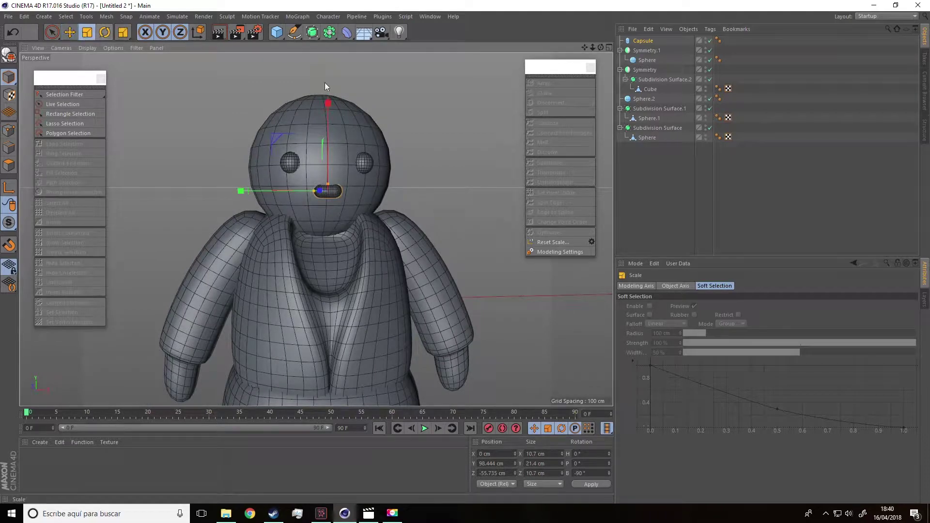
click(245, 176)
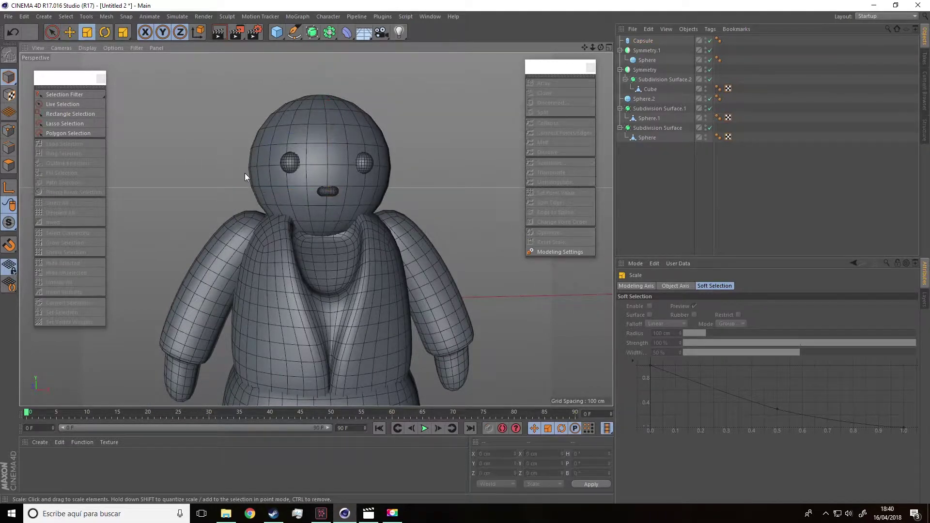
alt+drag(488, 208, 308, 191)
scroll(307, 190, up, 5)
click(277, 208)
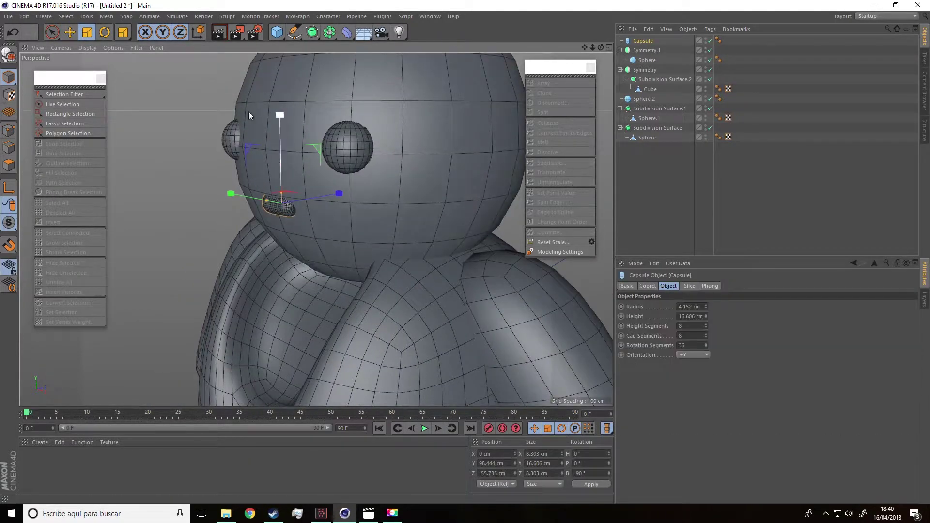
key(e)
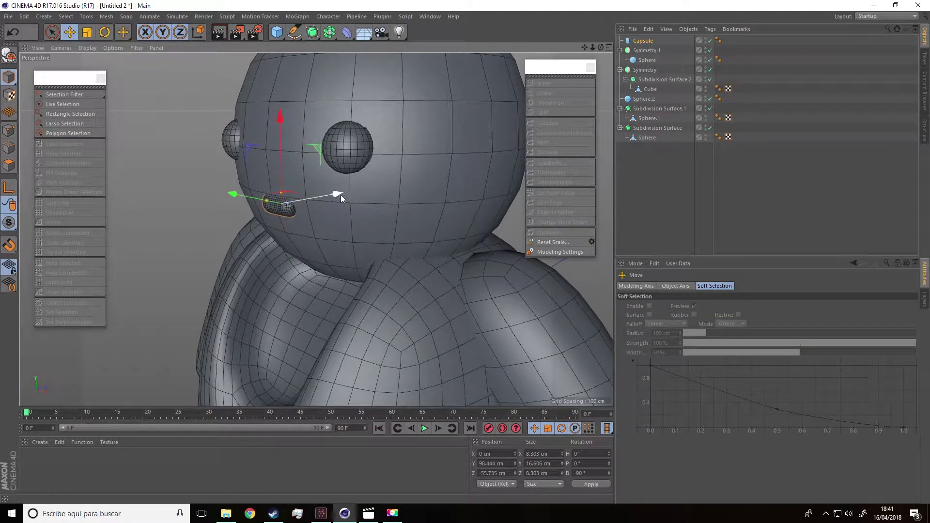
drag(341, 195, 338, 196)
- Add a cube about 228.5 cm in front of the figure and shape it into a bar of about 200 × 25 × 21.4 cm
scroll(152, 260, down, 5)
alt+drag(155, 262, 230, 253)
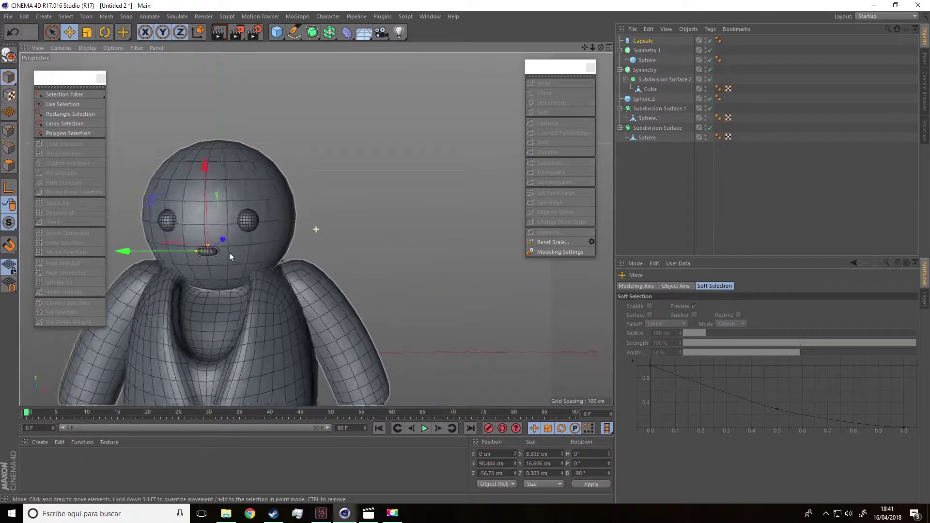
scroll(240, 243, down, 5)
scroll(383, 222, down, 2)
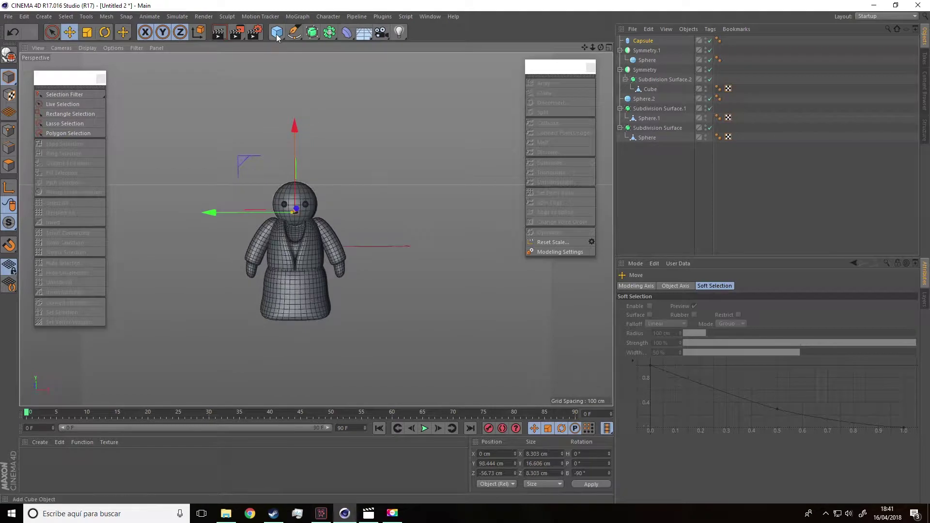
drag(277, 35, 363, 51)
alt+drag(402, 189, 326, 250)
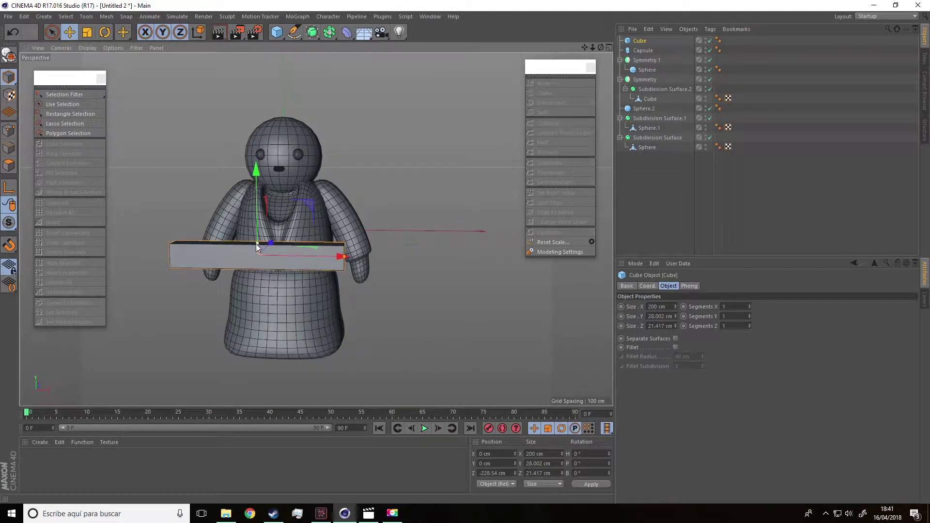
drag(256, 243, 272, 320)
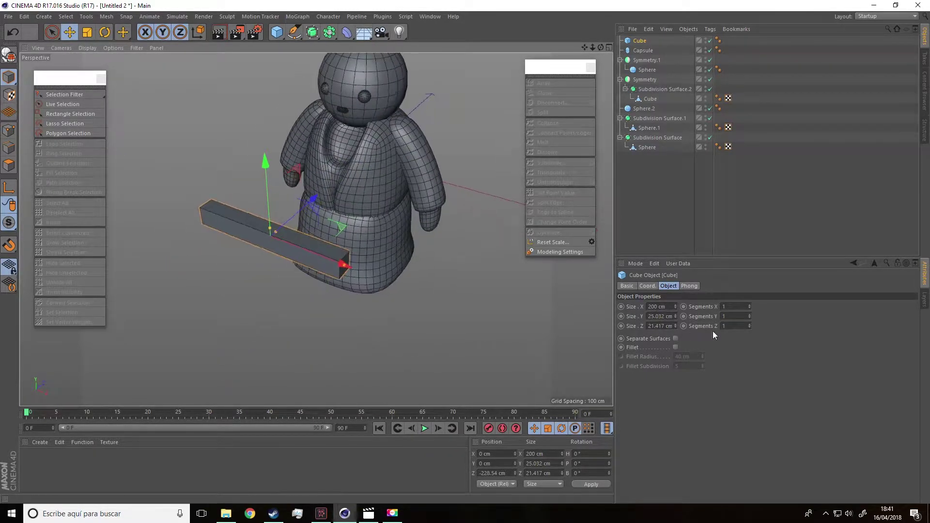
- Divide the bar-shaped cube into 4 segments along X, keeping single segments along Y and Z
click(748, 314)
click(749, 315)
click(749, 318)
click(748, 318)
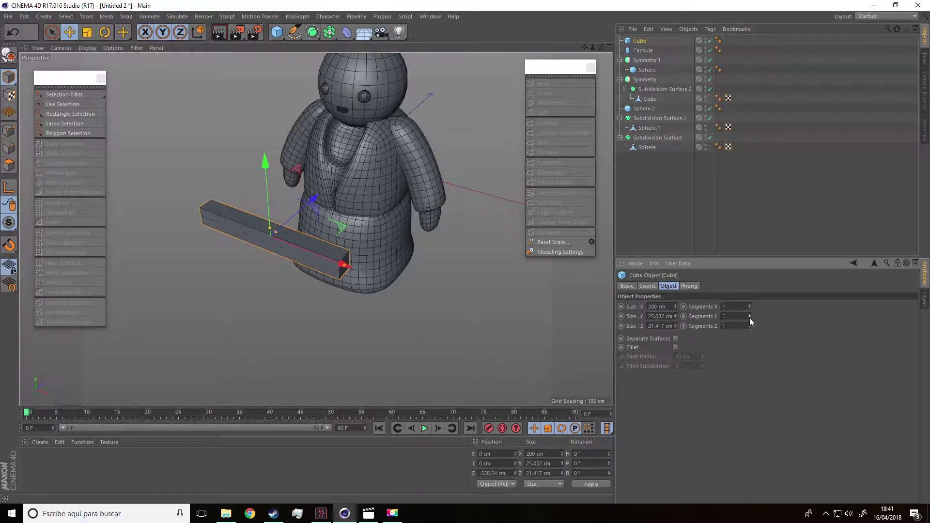
click(749, 304)
click(749, 304)
alt+drag(435, 271, 315, 261)
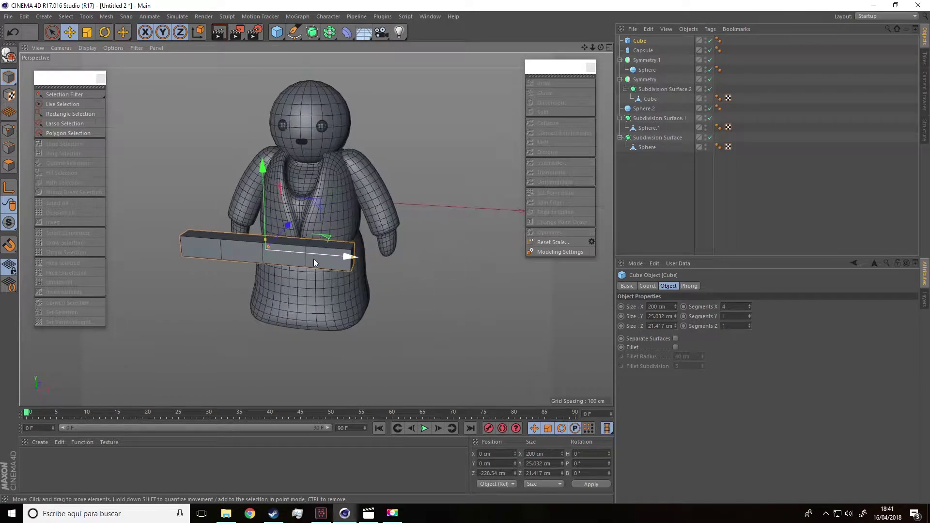
mouse_move(326, 303)
alt+mouse_down()
mouse_move(355, 293)
mouse_move(330, 290)
alt+mouse_up()
scroll(238, 221, up, 3)
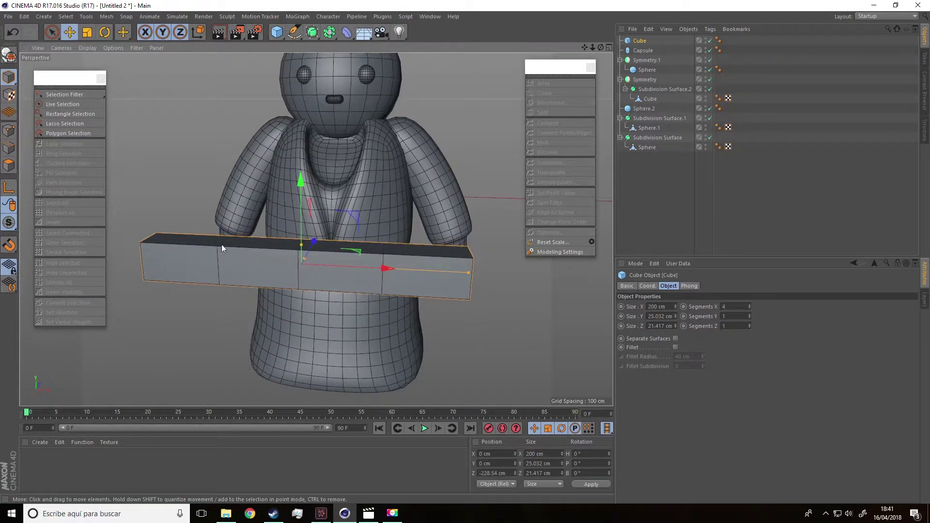
- Make the segmented bar editable and raise its middle column of points to begin an arch
scroll(222, 244, down, 3)
click(8, 54)
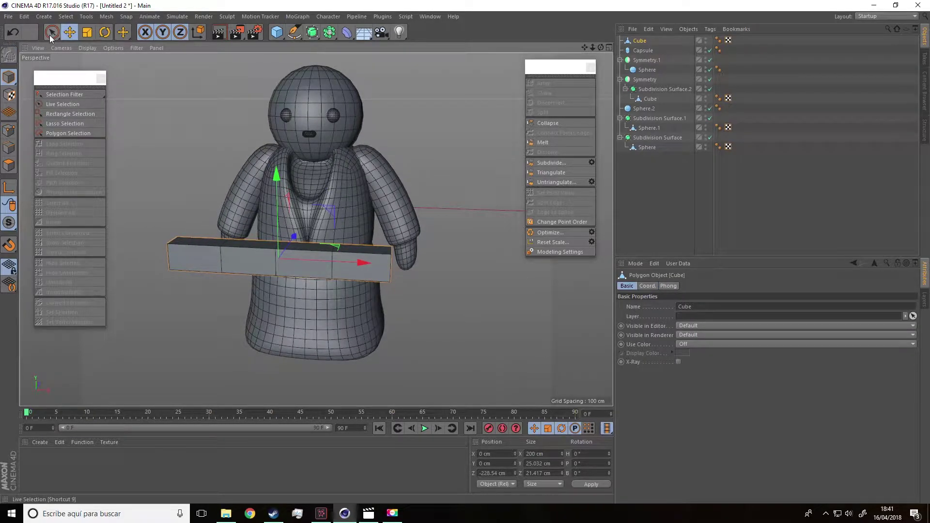
drag(56, 32, 87, 66)
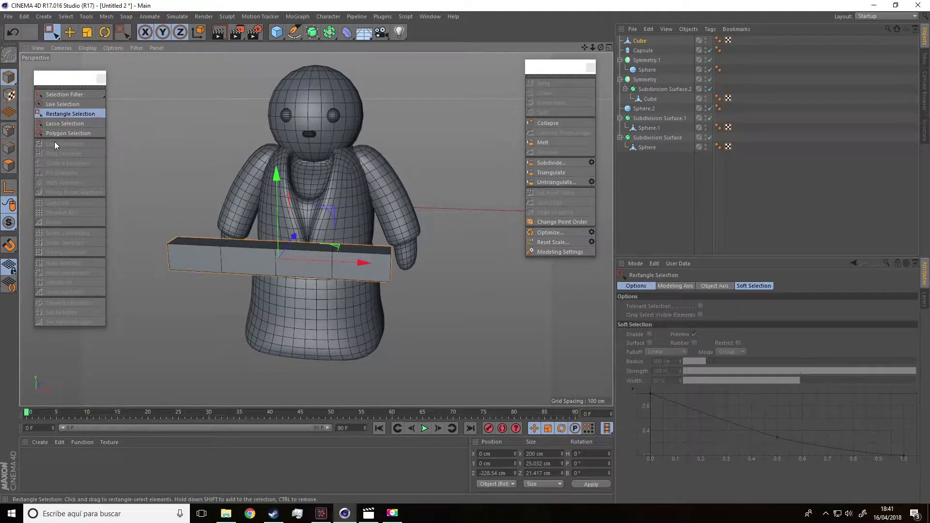
click(9, 130)
alt+drag(169, 218, 288, 305)
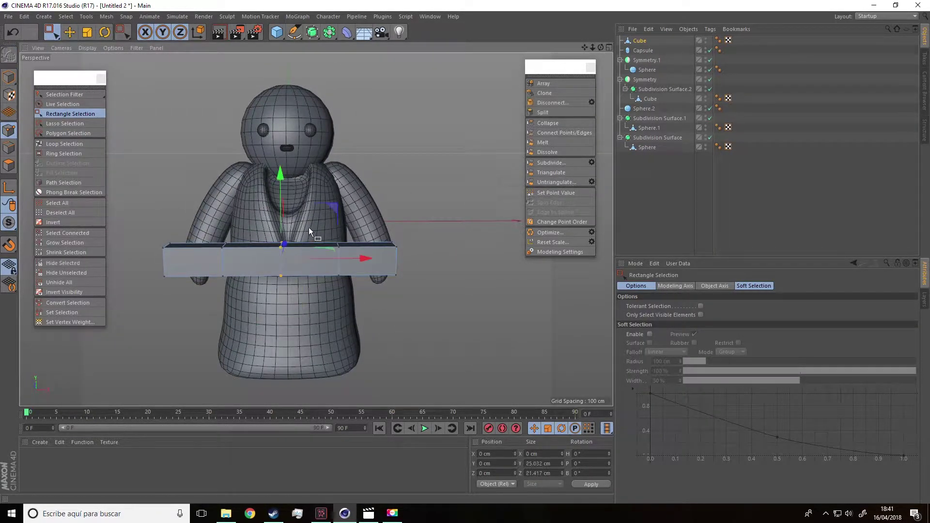
drag(281, 173, 281, 159)
- Raise the two point columns on either side of the bar's middle to Y about 9.7 cm
drag(354, 213, 324, 309)
shift+drag(210, 221, 245, 311)
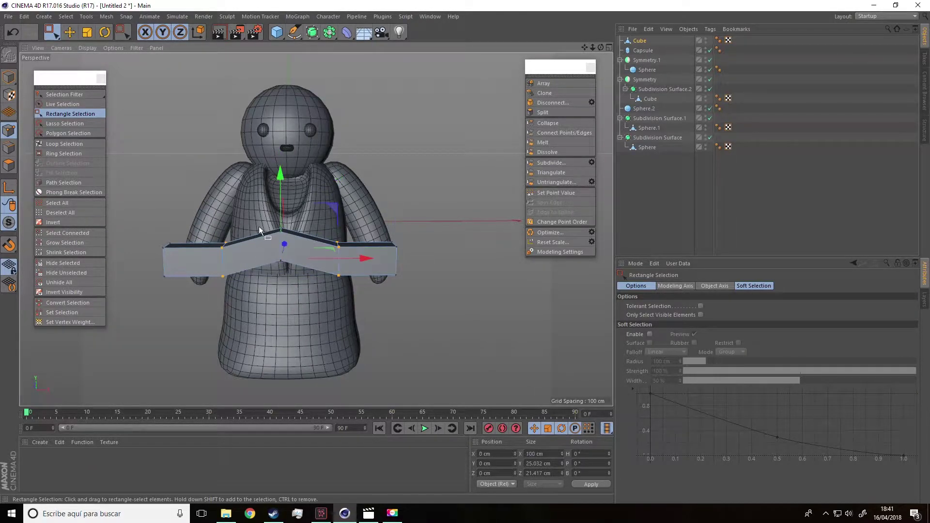
drag(280, 171, 280, 158)
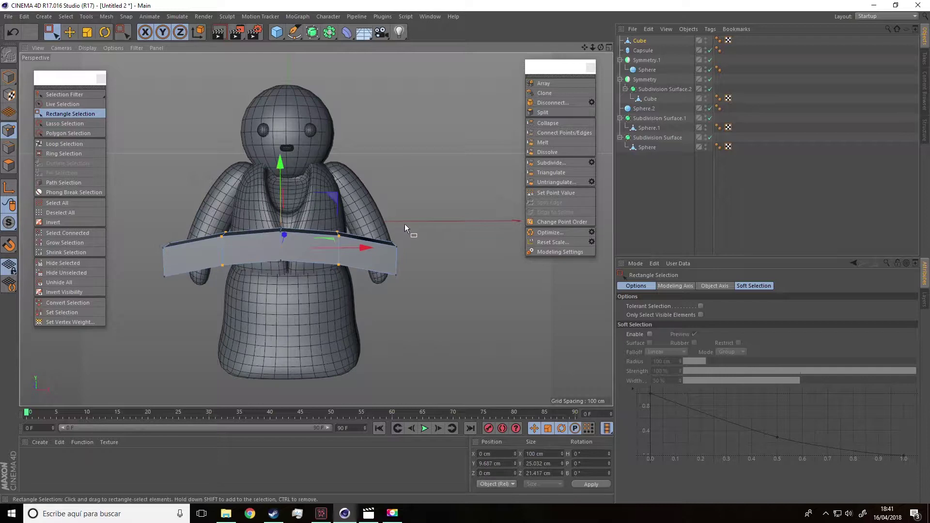
- Refine the bar's arch by adjusting its points, bringing the middle column to Y about 16.1 cm
drag(405, 224, 383, 311)
drag(134, 214, 202, 340)
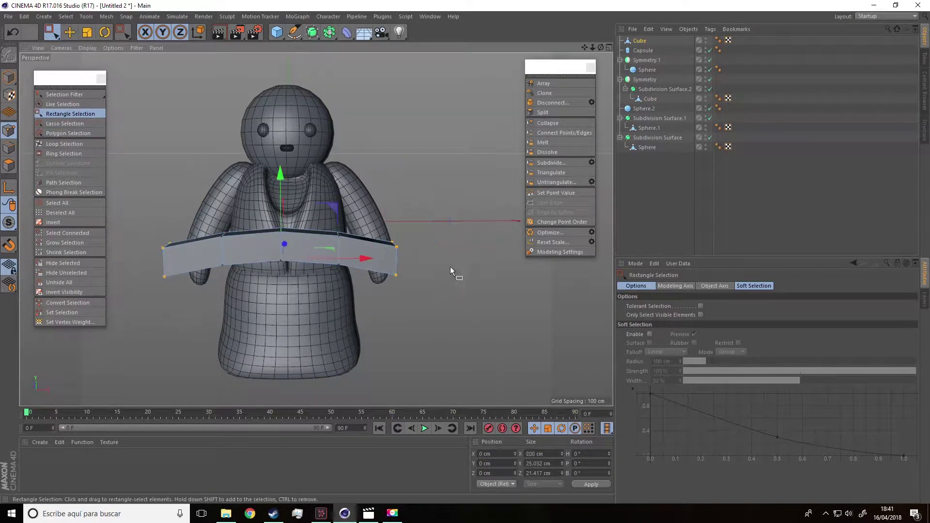
shift+drag(441, 204, 370, 321)
drag(280, 172, 280, 152)
- Smooth the arched bar by placing it under a new Subdivision Surface
alt+drag(315, 188, 306, 190)
click(639, 40)
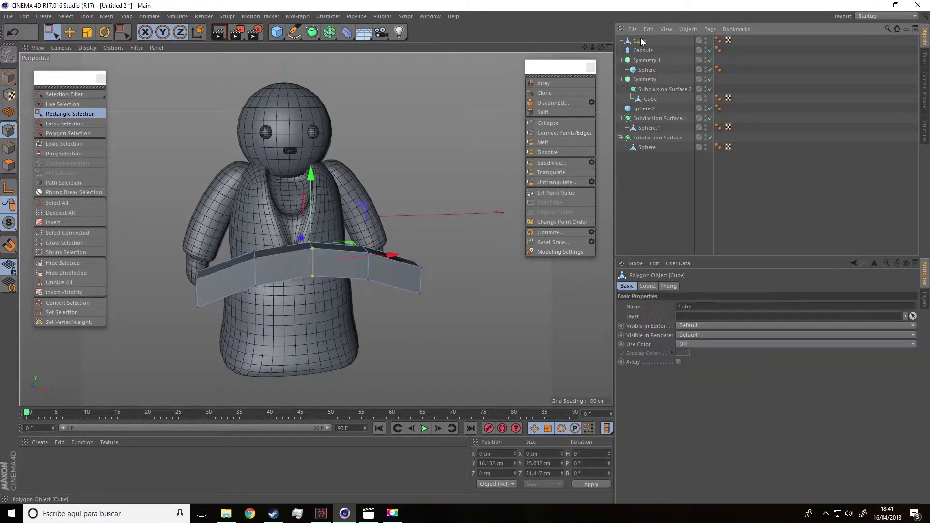
drag(312, 32, 324, 44)
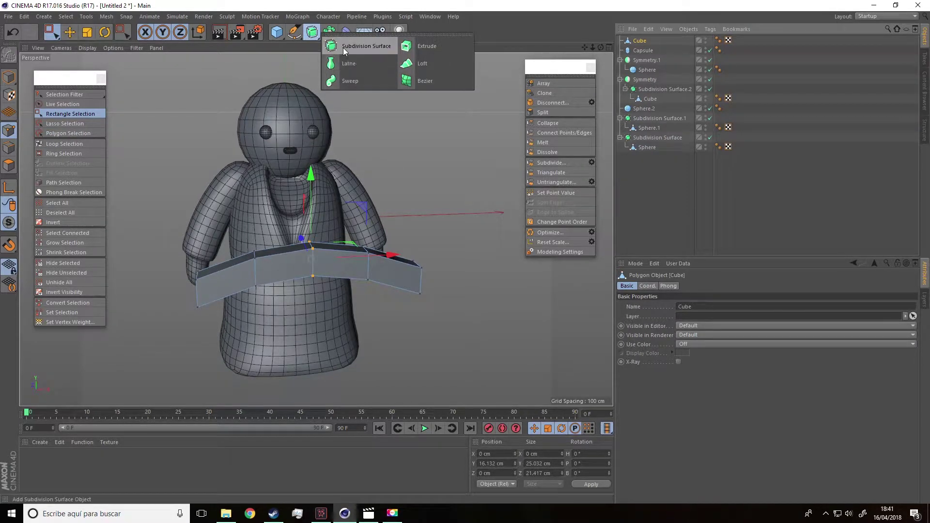
alt+click(343, 48)
alt+drag(321, 234, 213, 209)
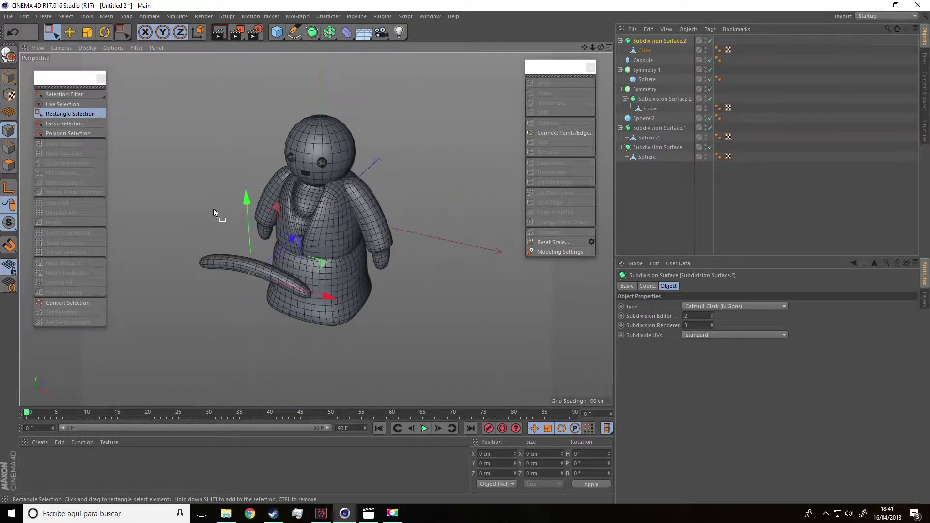
- Scale the smoothed bar to about 53.1 × 10.4 × 5.5 cm and move it onto the forehead at Y about 136.2 and Z about -61 cm
click(69, 32)
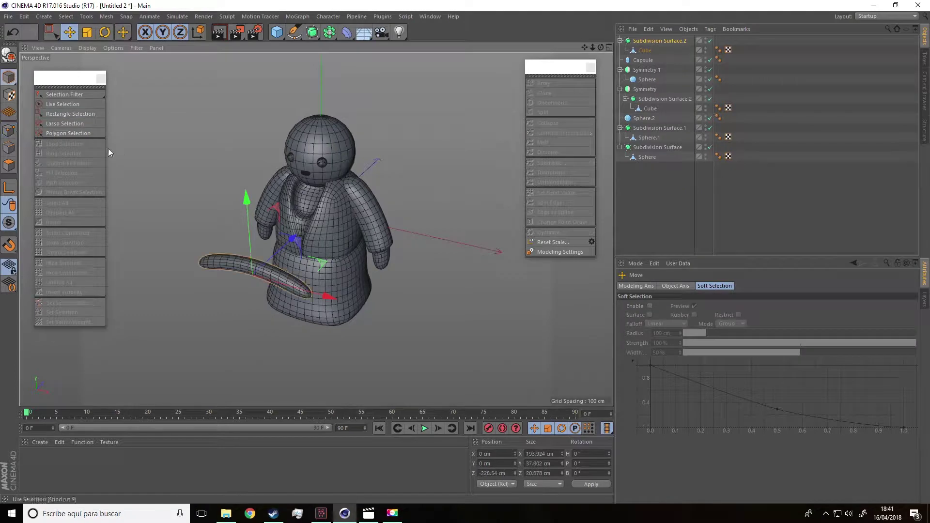
click(87, 32)
drag(164, 168, 31, 227)
click(69, 32)
drag(293, 237, 328, 192)
key(ctrl+z)
key(ctrl+z)
drag(290, 248, 309, 144)
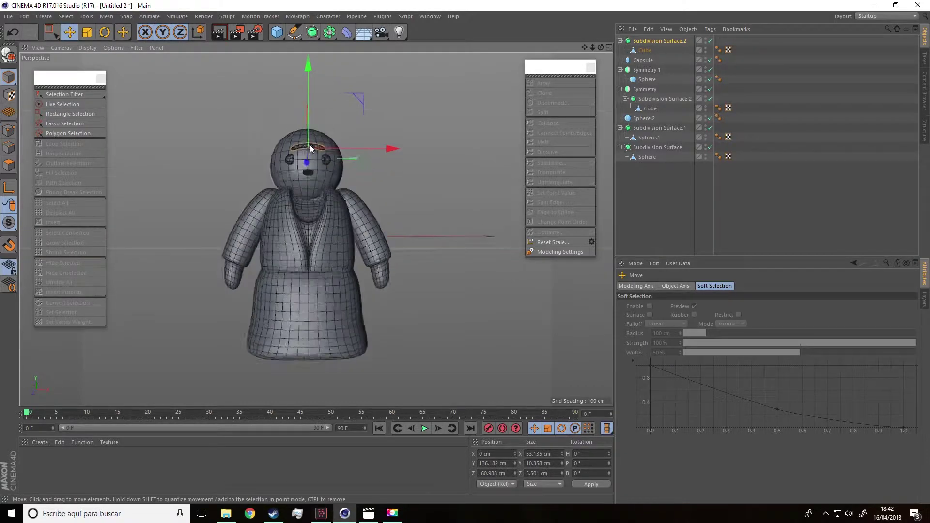
- Place the eyebrow above one eye at X about -27.9 and Z about -54.2 cm, and rotate its heading to about -22.7°
alt+right_drag(270, 154, 408, 161)
drag(435, 146, 396, 142)
alt+drag(354, 167, 234, 121)
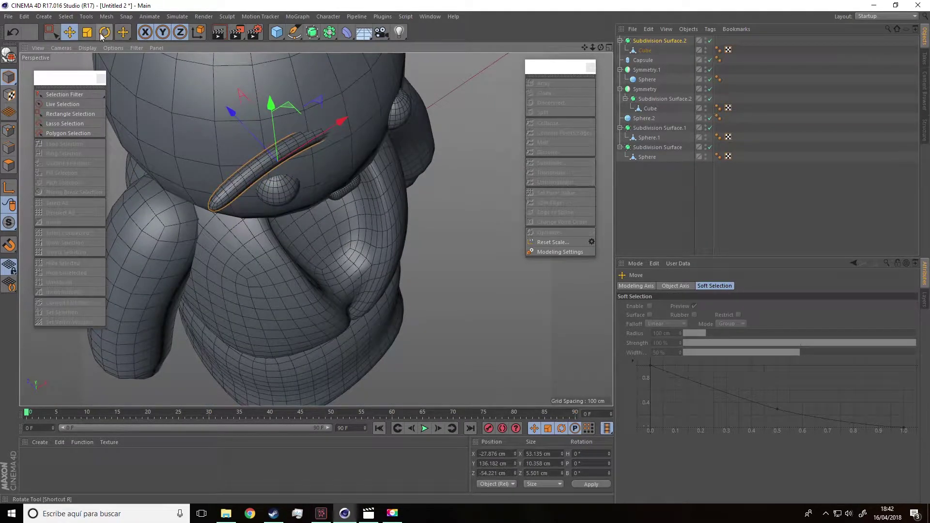
key(r)
drag(295, 199, 315, 253)
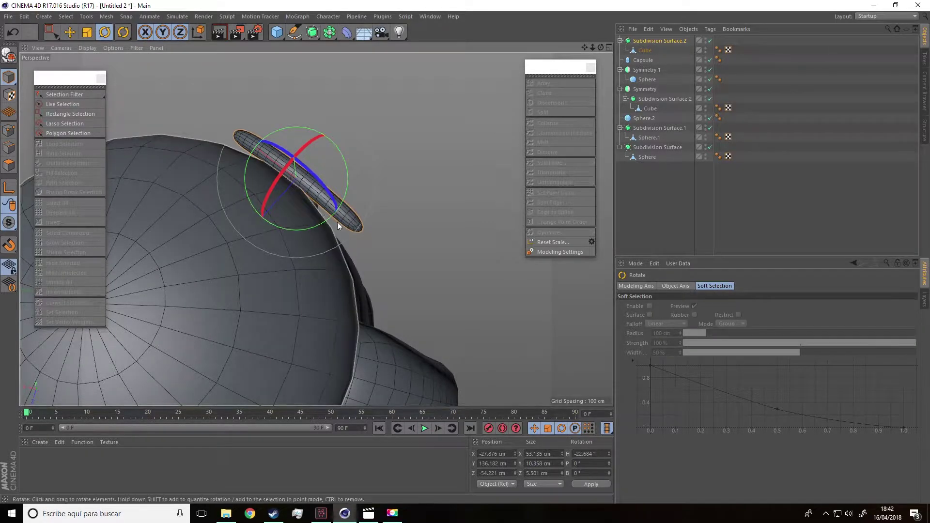
- Select the outer end points of the eyebrow's cube and move them back along Z toward the head
click(644, 50)
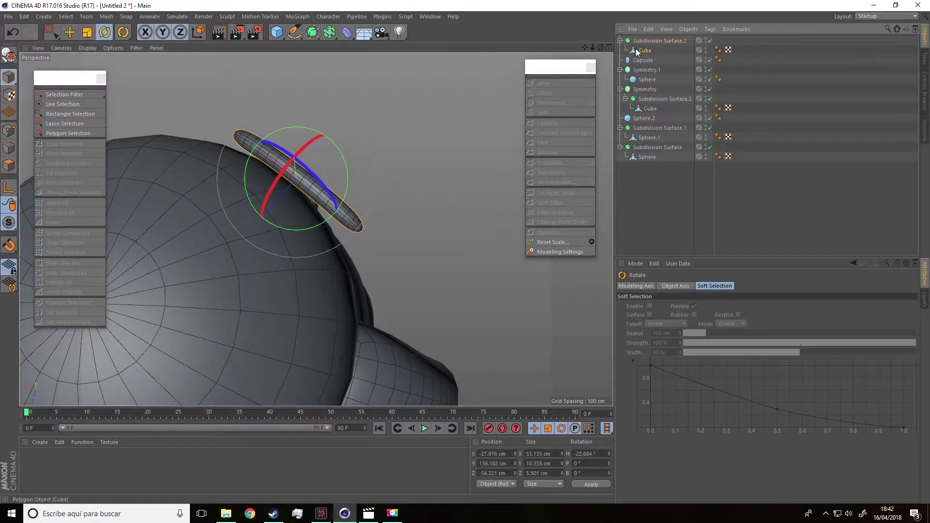
click(9, 130)
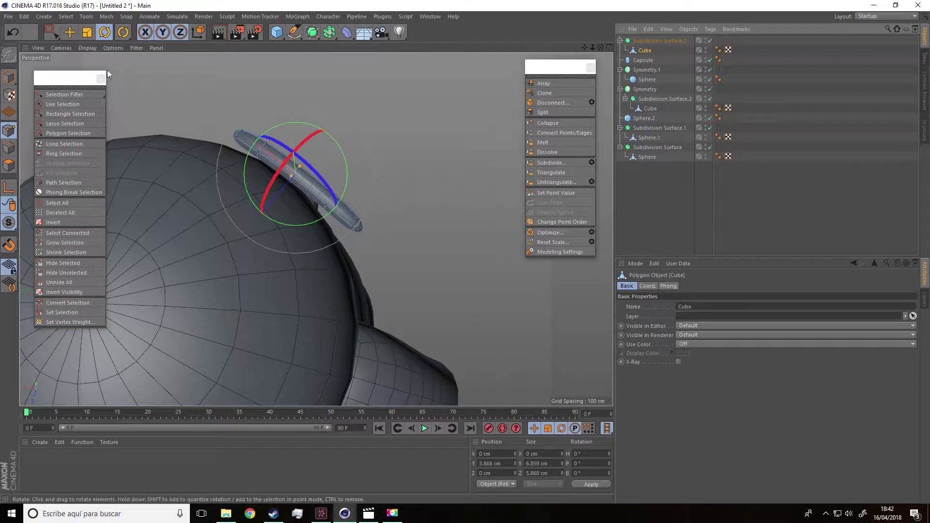
drag(375, 219, 368, 237)
key(ctrl+z)
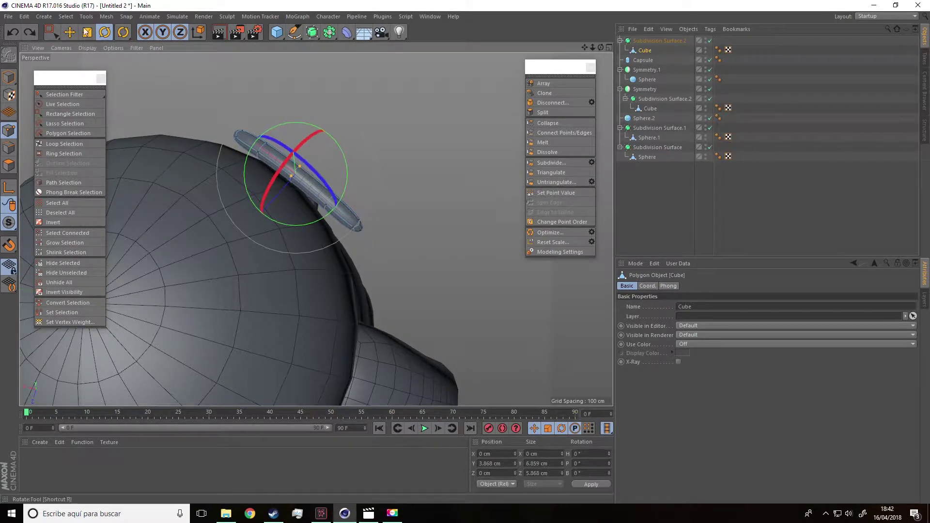
drag(52, 32, 83, 59)
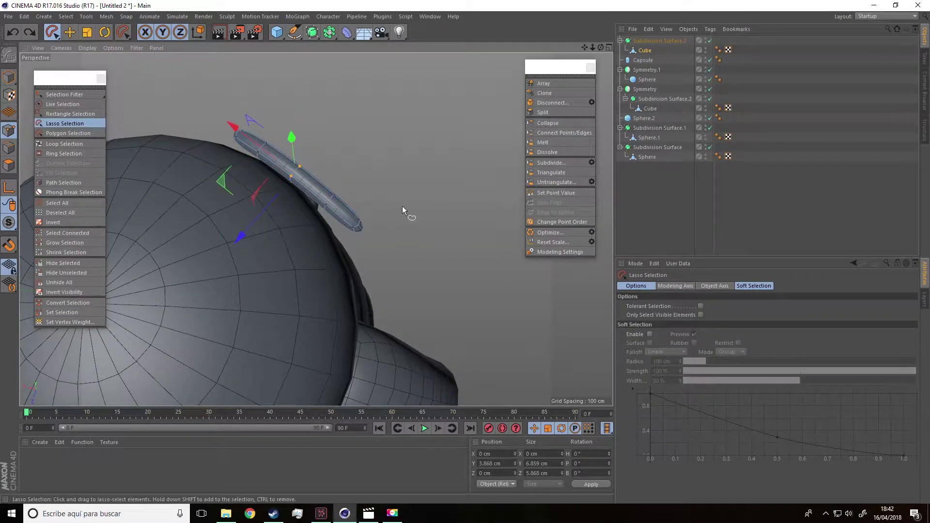
drag(393, 198, 332, 230)
drag(369, 200, 383, 213)
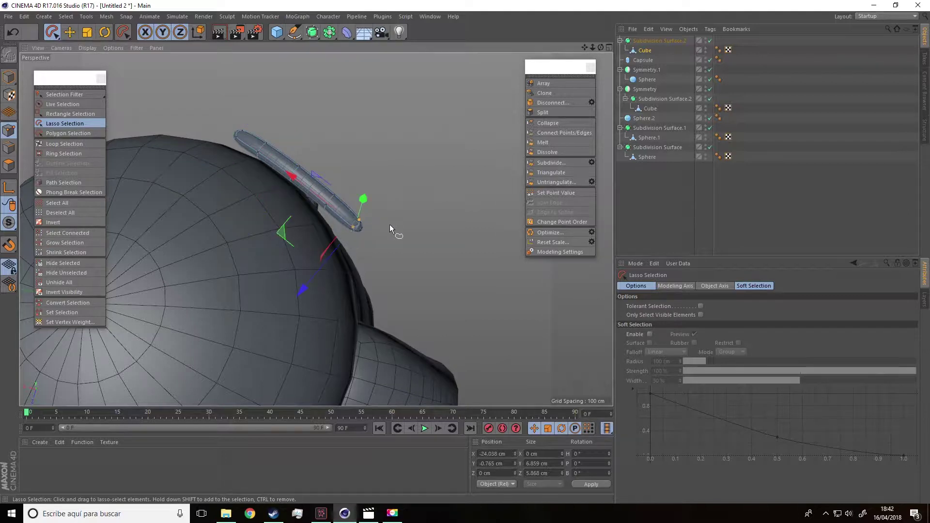
mouse_move(52, 32)
mouse_down()
mouse_move(94, 84)
mouse_move(99, 64)
mouse_up()
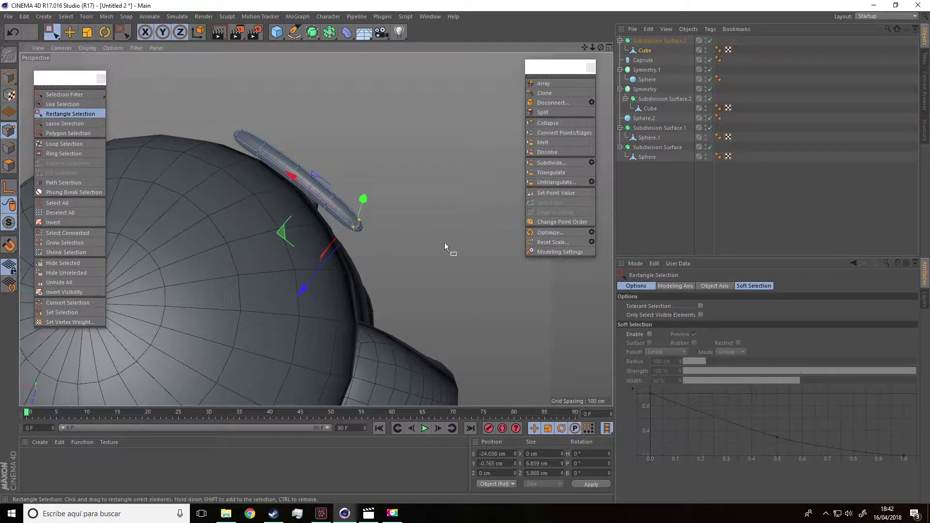
drag(309, 291, 293, 311)
- Move the eyebrow's inner end points back toward the head, to Z about 3.5 cm, and deselect the object
drag(226, 123, 245, 150)
drag(183, 199, 156, 105)
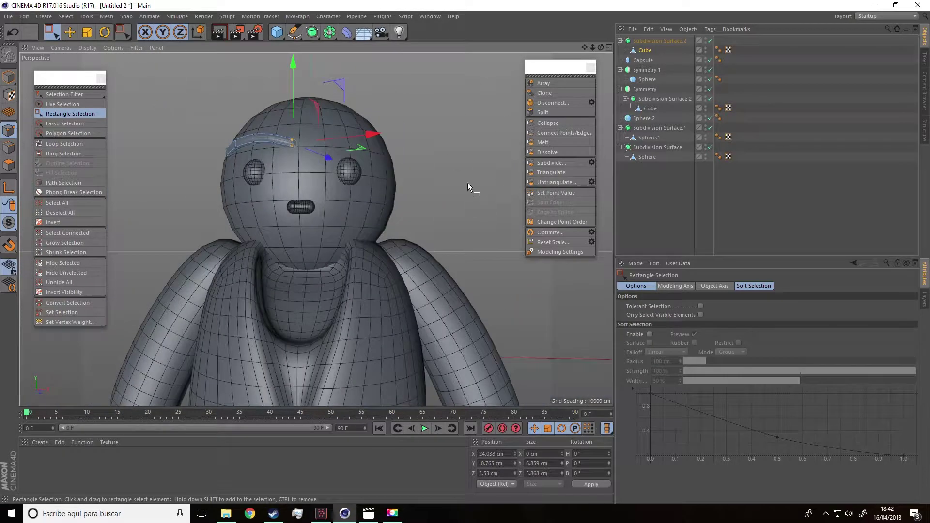
click(658, 193)
- Mirror the eyebrow to the other side of the face by nesting its Subdivision Surface under a new Symmetry object
alt+drag(468, 160, 474, 170)
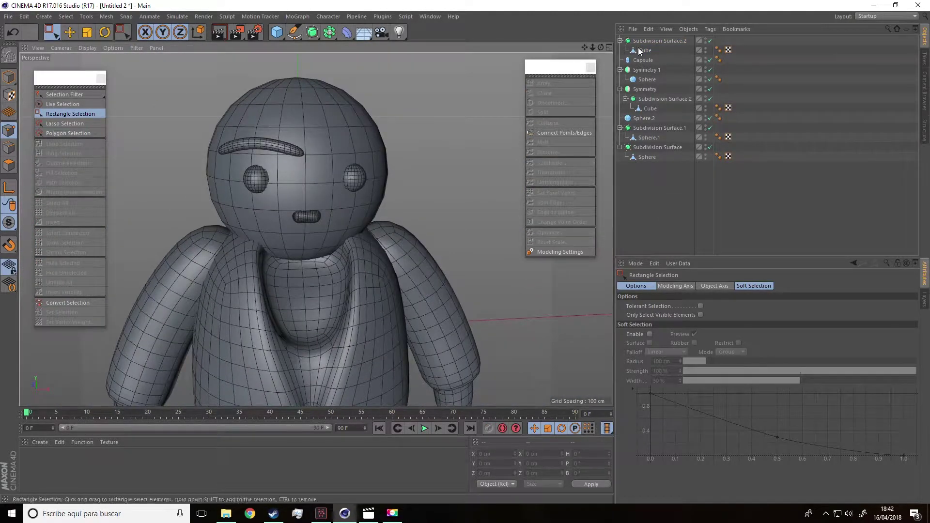
click(658, 41)
drag(329, 33, 430, 85)
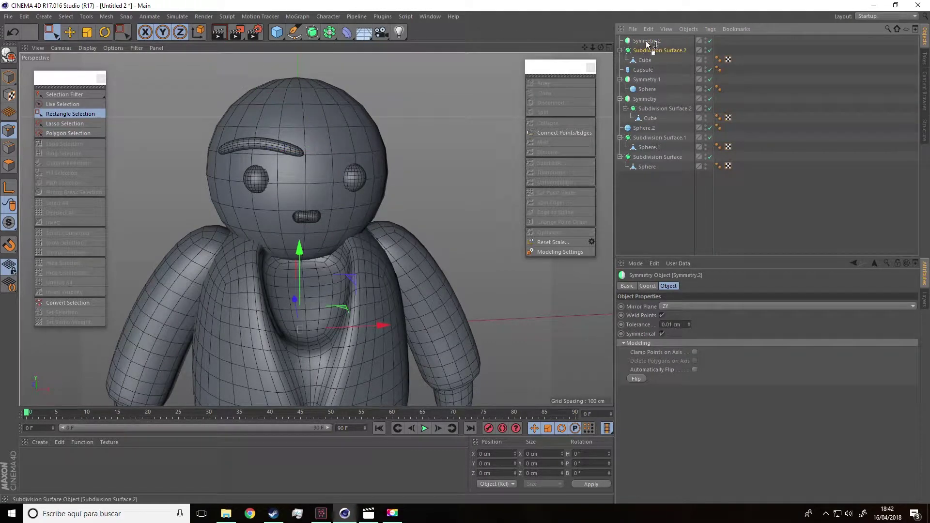
drag(647, 43, 647, 42)
alt+drag(464, 113, 426, 97)
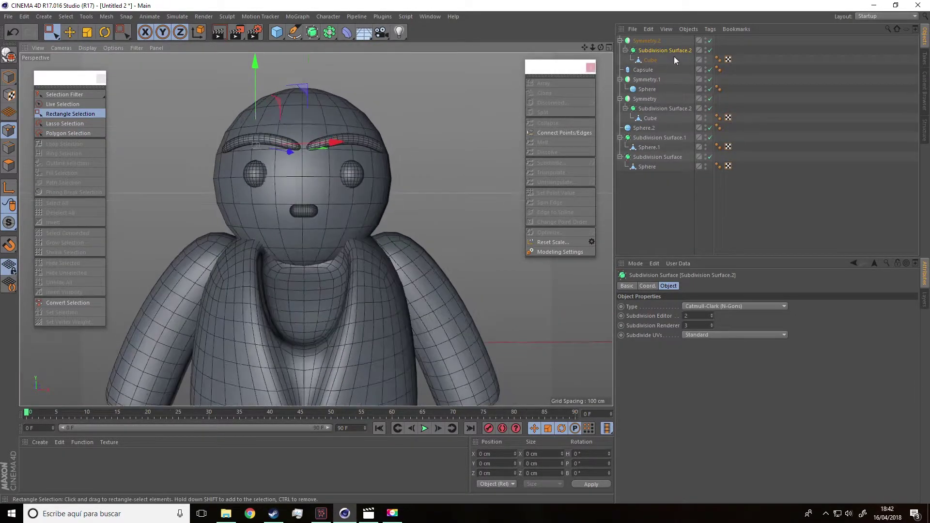
- Move the eyebrow's cube as a whole toward the face's centre, to X about 1.7 cm
click(649, 61)
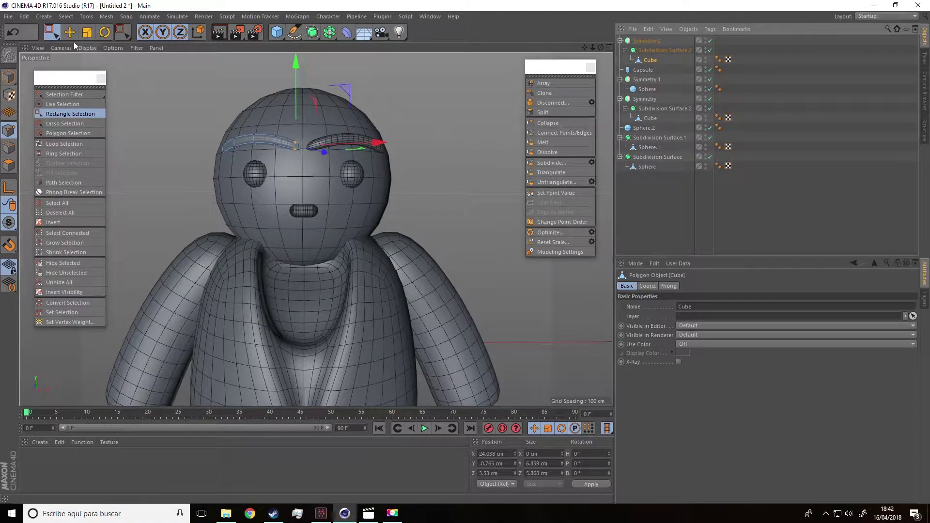
key(e)
click(9, 77)
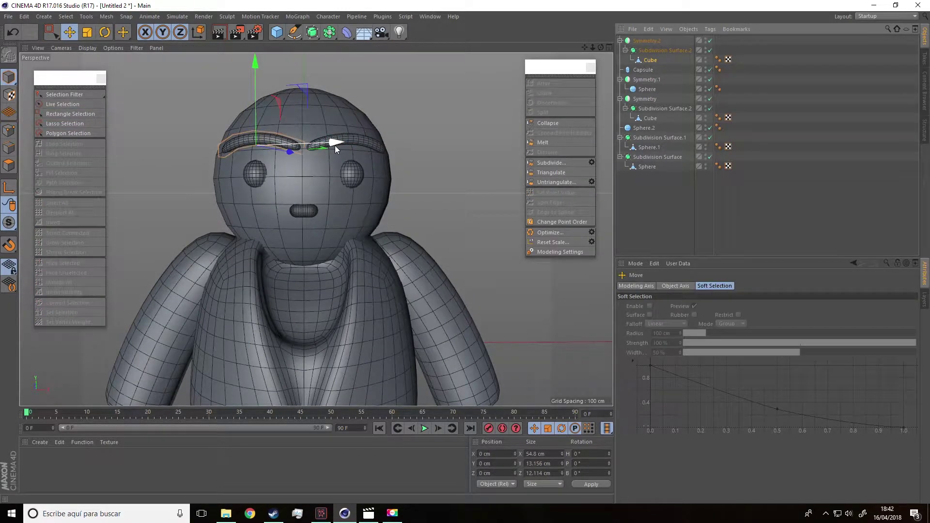
drag(336, 145, 338, 147)
- Add a cube, thin it to about 19.4 cm along X, and move it in front of the figure to Z about -287.4 cm
alt+drag(311, 208, 315, 173)
alt+right_drag(315, 173, 295, 230)
alt+drag(294, 231, 334, 205)
scroll(336, 198, up, 8)
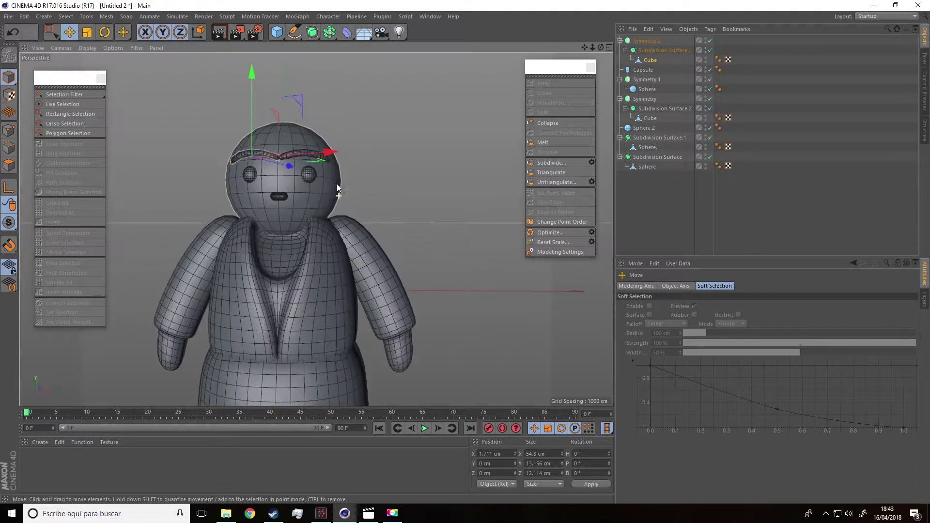
drag(277, 32, 307, 47)
click(348, 46)
scroll(415, 253, down, 3)
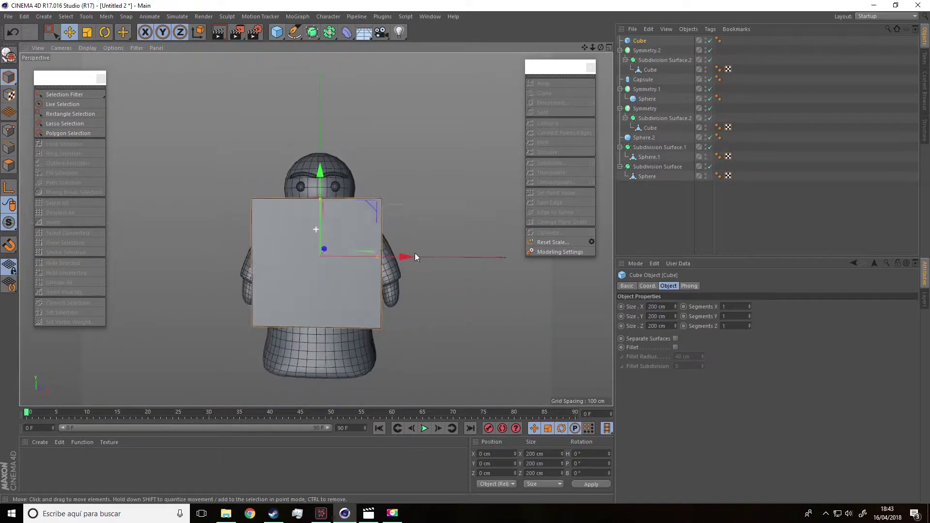
alt+drag(415, 253, 236, 225)
scroll(298, 269, down, 3)
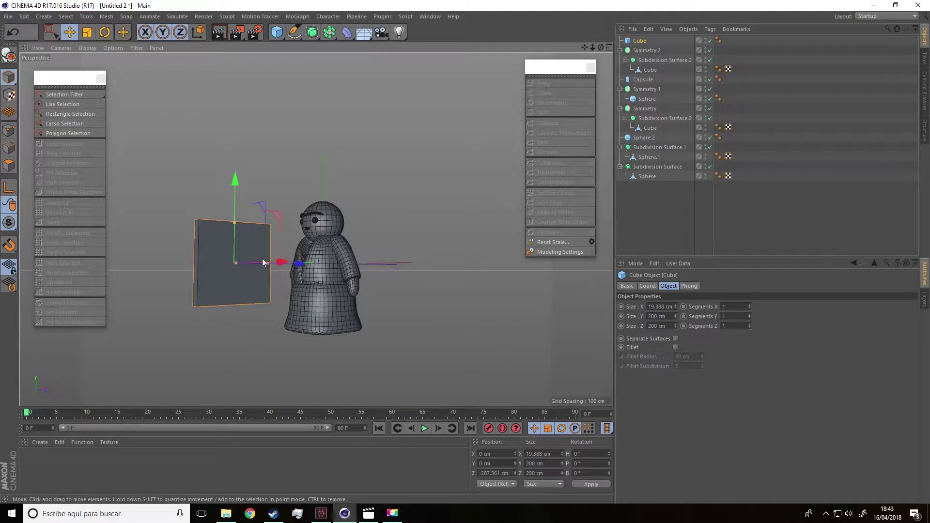
- Round the thin cube by placing it under a new Subdivision Surface
alt+drag(312, 32, 350, 45)
alt+drag(233, 263, 197, 263)
scroll(249, 267, up, 3)
scroll(186, 235, up, 3)
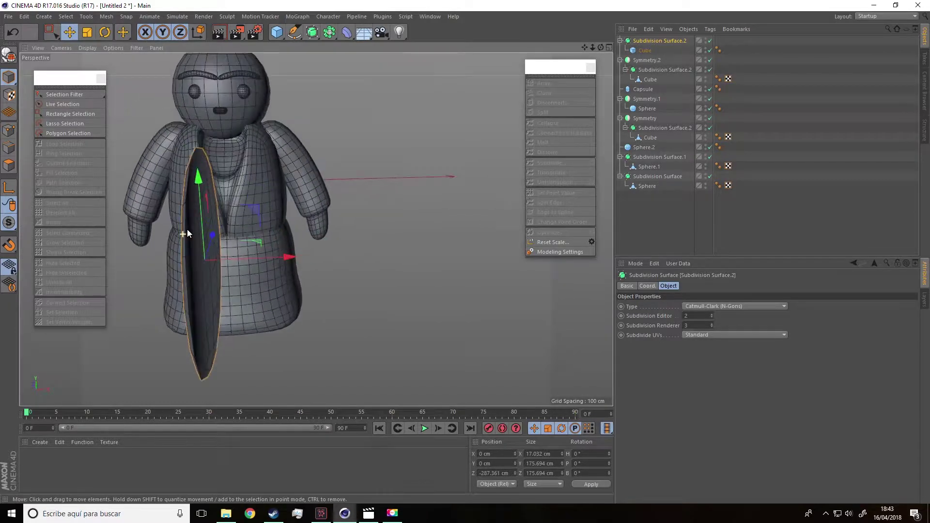
- Thicken the cube inside the new Subdivision Surface to about 45.8 cm along X
click(648, 51)
scroll(259, 258, down, 3)
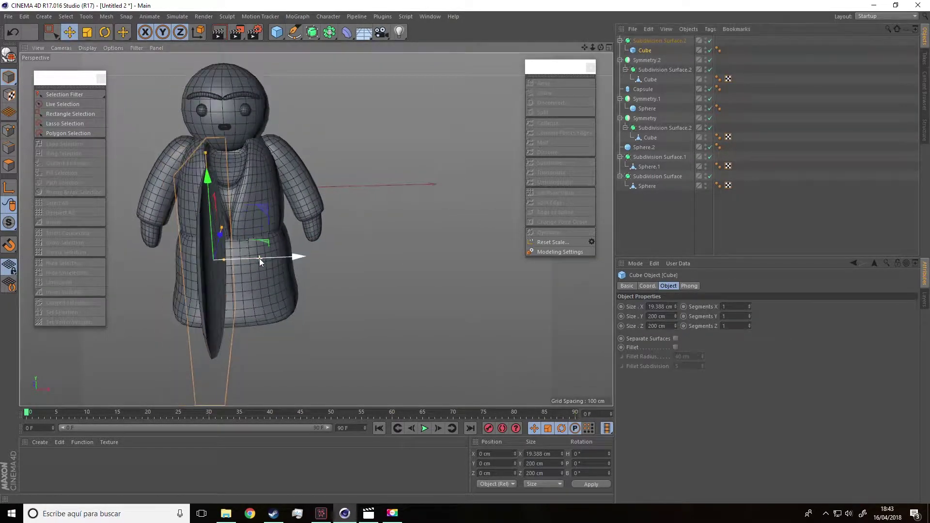
drag(229, 261, 332, 238)
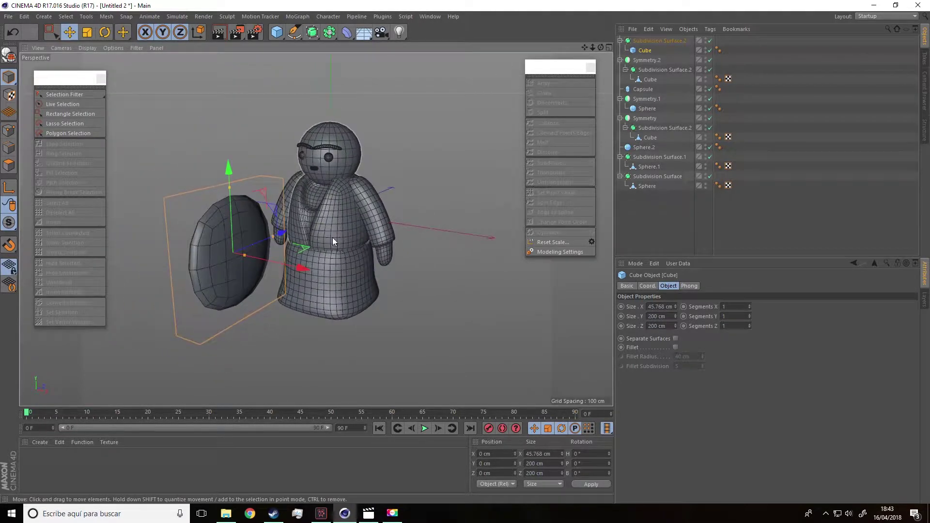
- Try two segments along X, Y and Z in turn on the thickened cube, restoring each to one
click(747, 305)
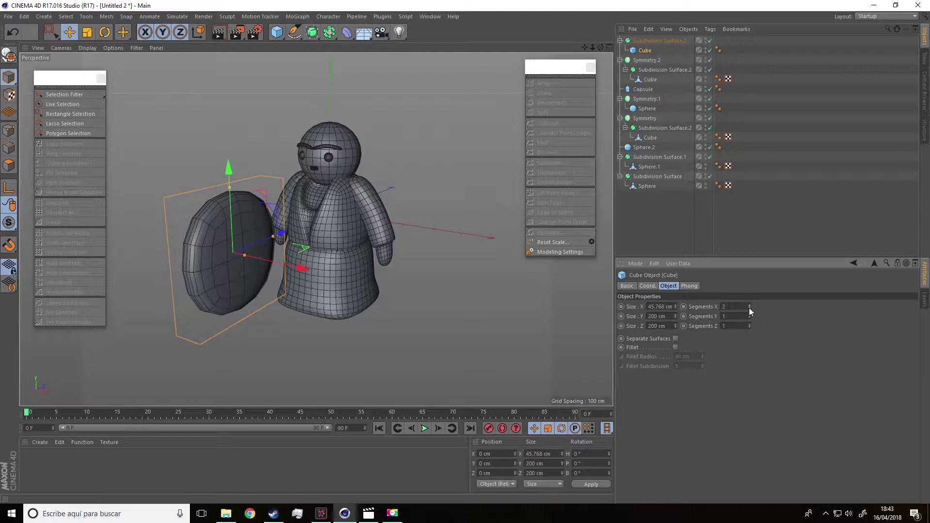
click(749, 308)
click(749, 314)
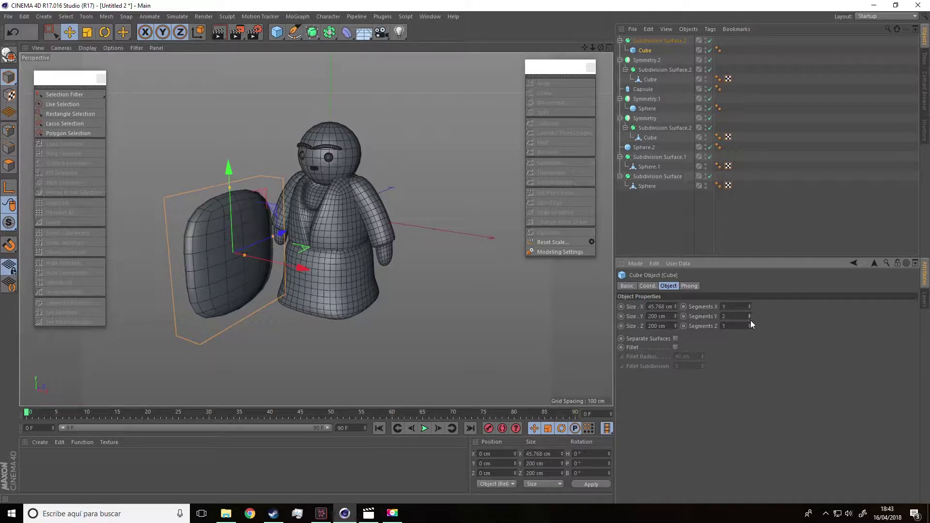
click(749, 318)
click(749, 323)
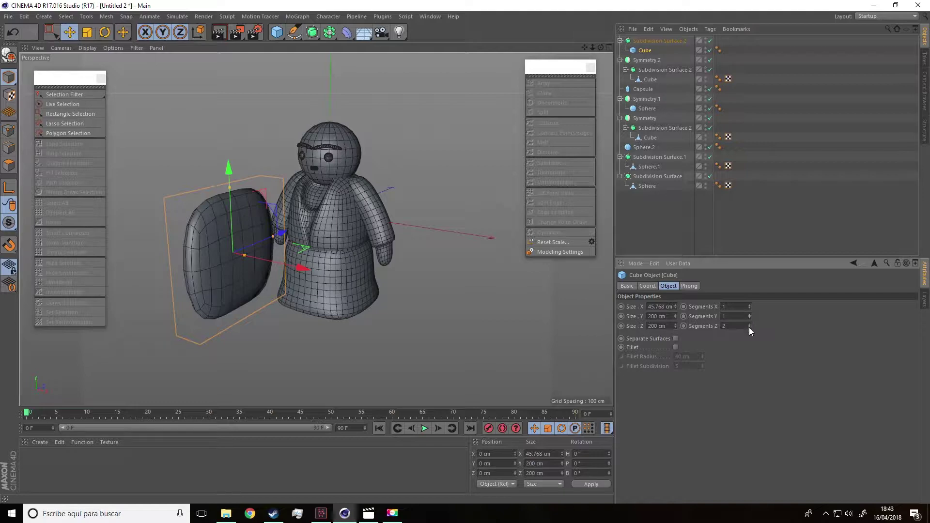
click(749, 327)
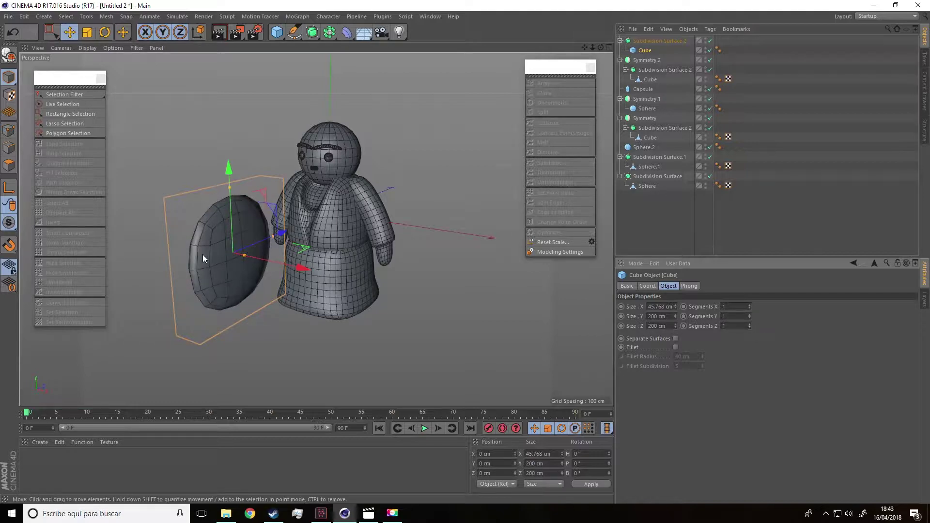
- Scale the rounded cube down uniformly to about 12.5 by 54.8 by 54.8 cm
scroll(123, 245, up, 4)
click(87, 32)
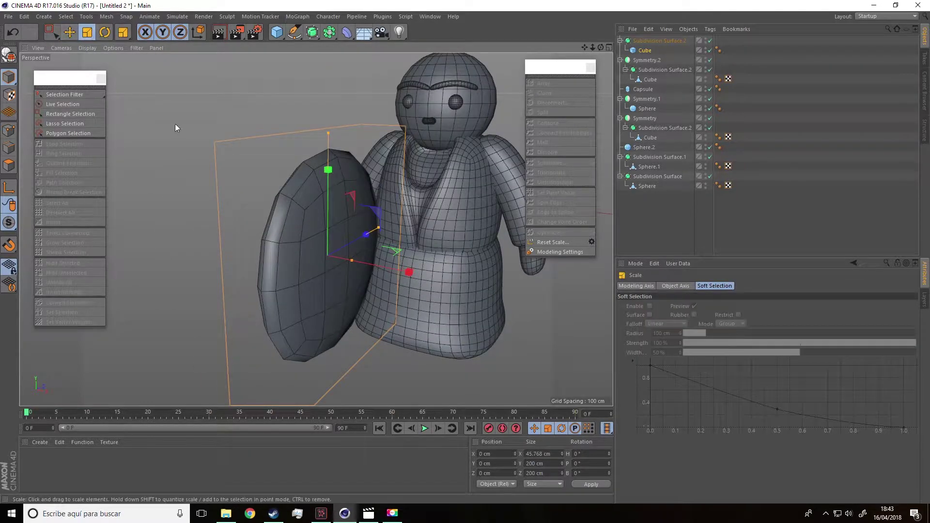
drag(175, 125, 71, 125)
click(69, 32)
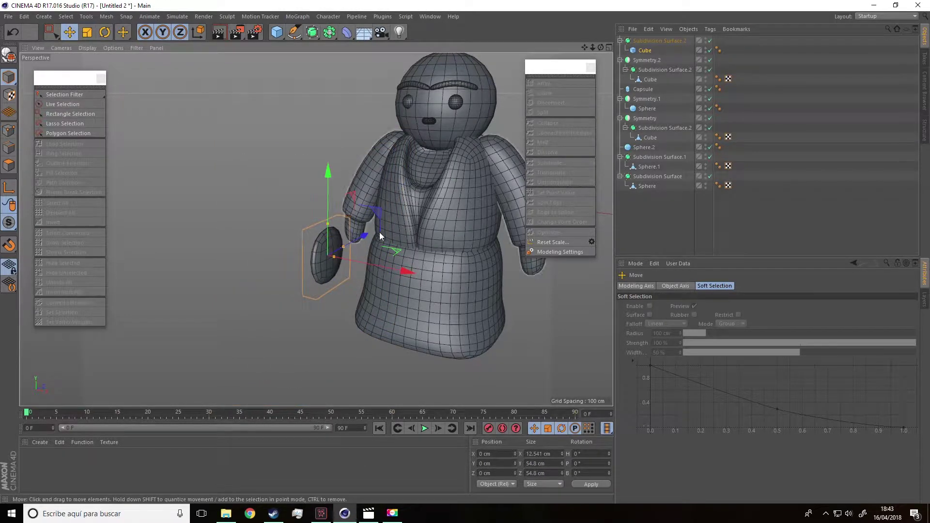
- Move the small rounded cube beside the head, to about X -80.4, Y 100.2 and Z 292.9 cm
drag(368, 234, 442, 170)
drag(428, 127, 432, 61)
alt+drag(428, 138, 460, 155)
drag(509, 119, 269, 174)
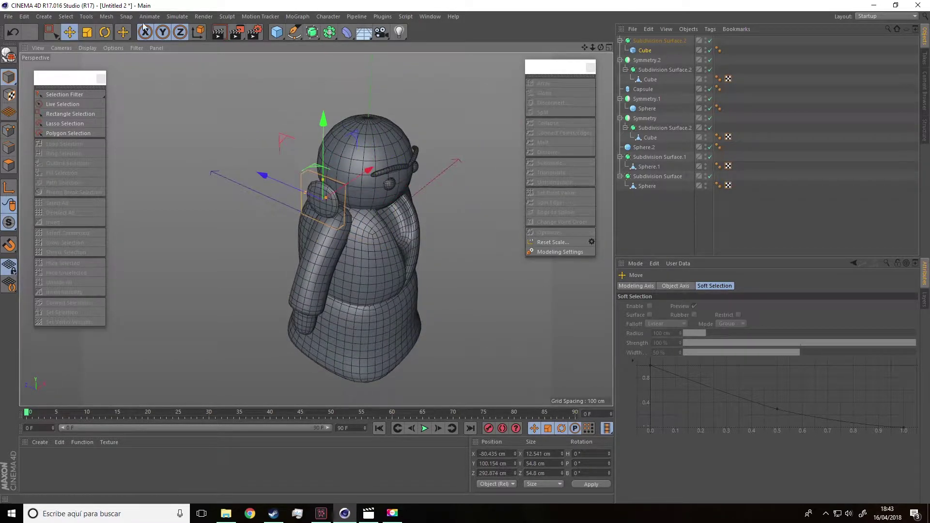
- Rotate the ear cube's heading to about -147.2° so that it faces the side of the head
key(r)
drag(342, 226, 151, 140)
alt+drag(261, 213, 151, 221)
alt+middle_drag(234, 218, 202, 324)
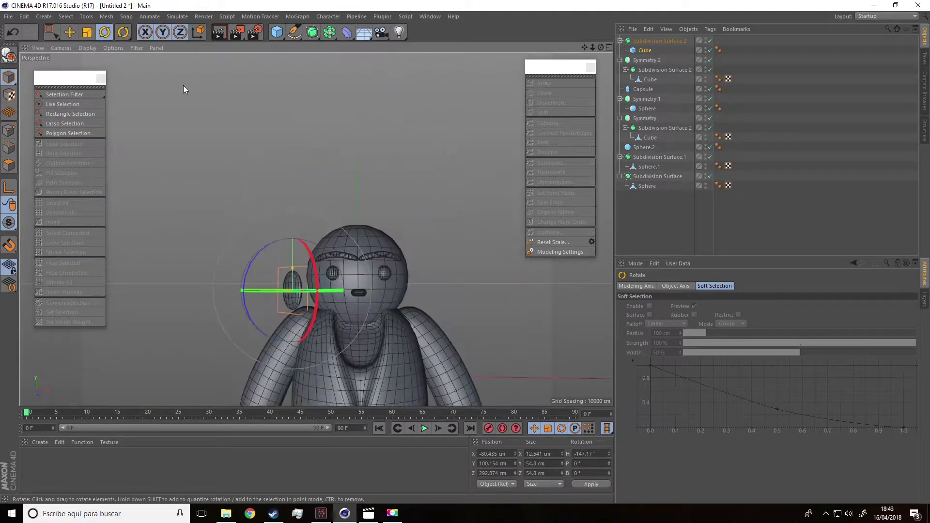
scroll(262, 124, down, 4)
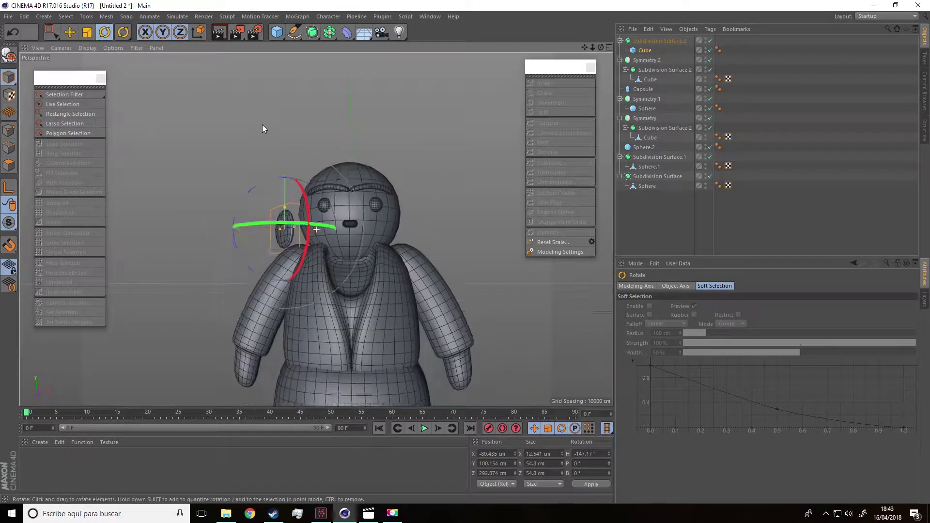
- Scale the ear cube down further to about 8.1 by 35.5 by 35.5 cm
click(87, 32)
drag(201, 103, 107, 150)
click(69, 32)
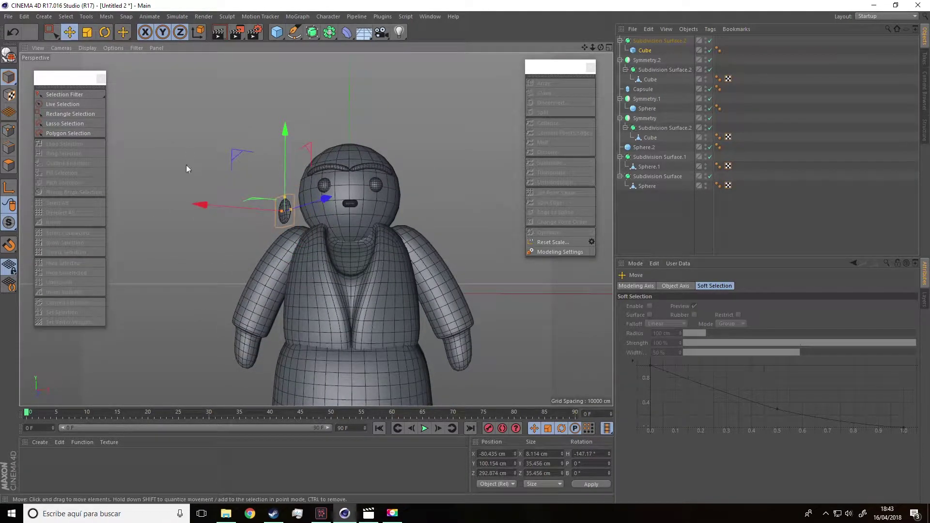
- Set the ear against the side of the head at about X -64.8, Y 112.7 and Z 285.3 cm
drag(201, 204, 217, 209)
alt+drag(245, 228, 364, 252)
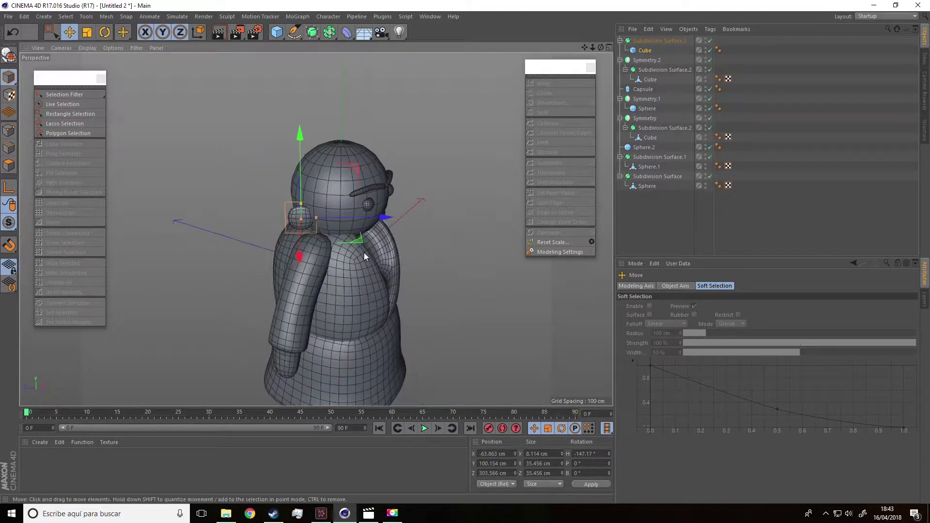
drag(386, 218, 400, 220)
drag(314, 254, 299, 207)
drag(316, 175, 312, 148)
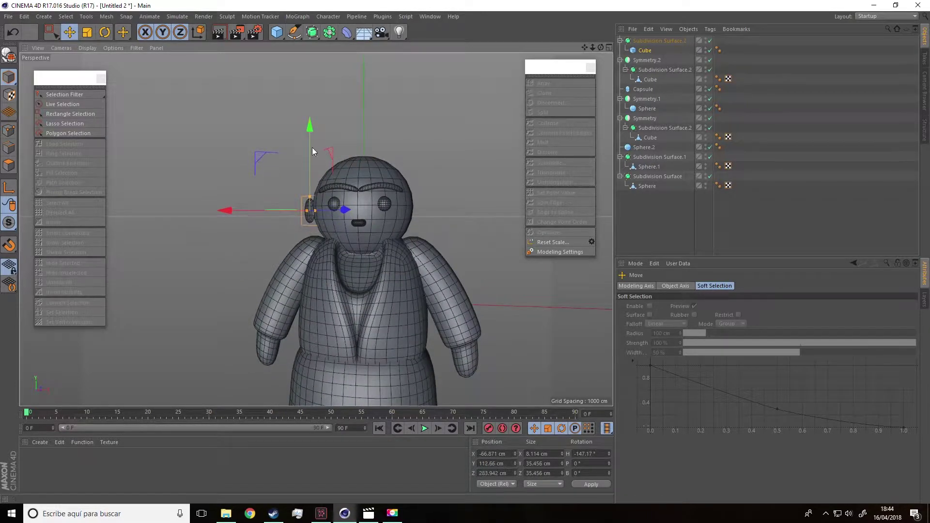
drag(219, 211, 225, 211)
alt+drag(297, 265, 318, 279)
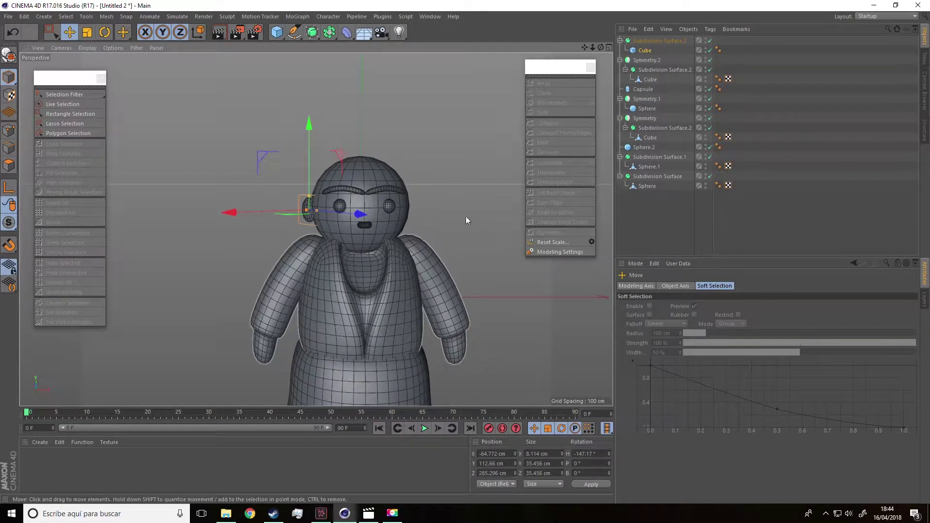
- Add a Symmetry object with the ZY mirror plane for the ear
click(466, 216)
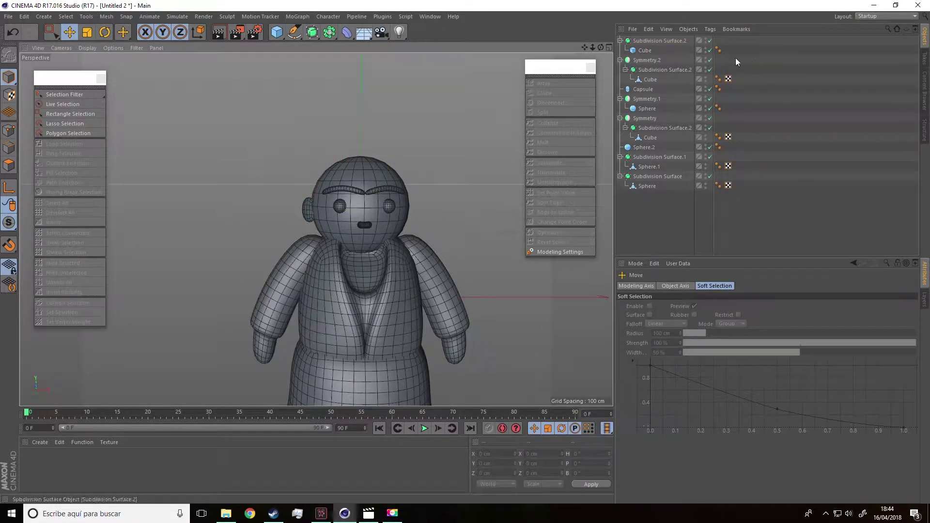
click(327, 32)
click(420, 83)
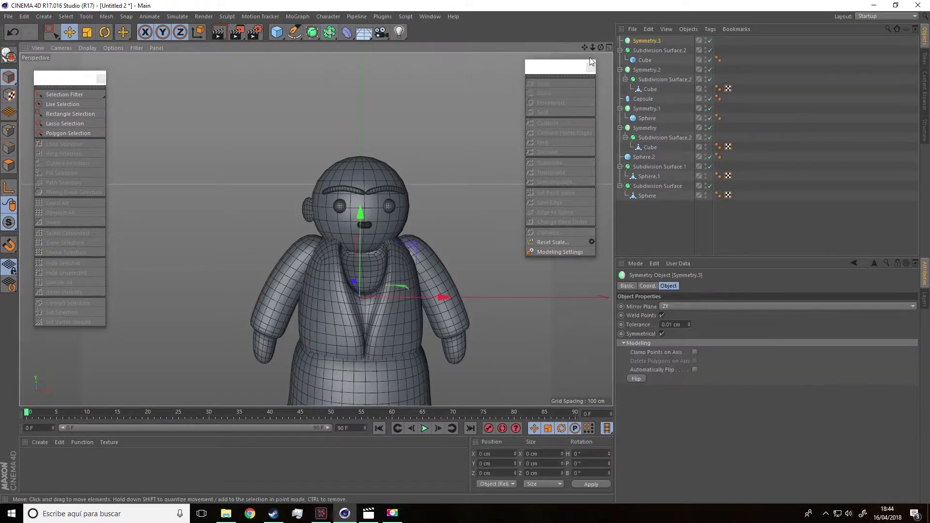
drag(640, 53, 644, 39)
mouse_move(492, 141)
alt+mouse_down()
mouse_move(463, 141)
mouse_move(484, 140)
alt+mouse_up()
key(ctrl+z)
- Place the ear's Subdivision Surface together with its cube under the new Symmetry to mirror the ear
click(647, 50)
ctrl+click(649, 58)
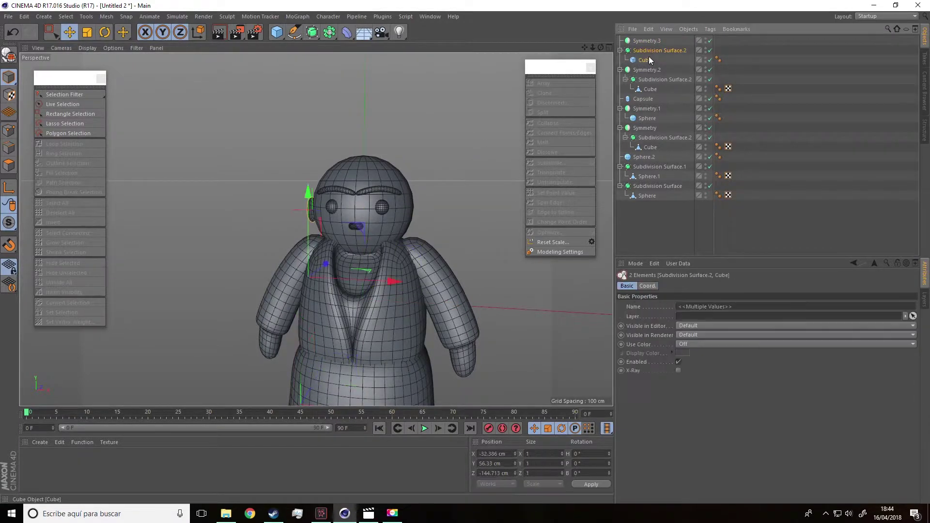
drag(649, 57, 646, 39)
alt+drag(468, 138, 477, 140)
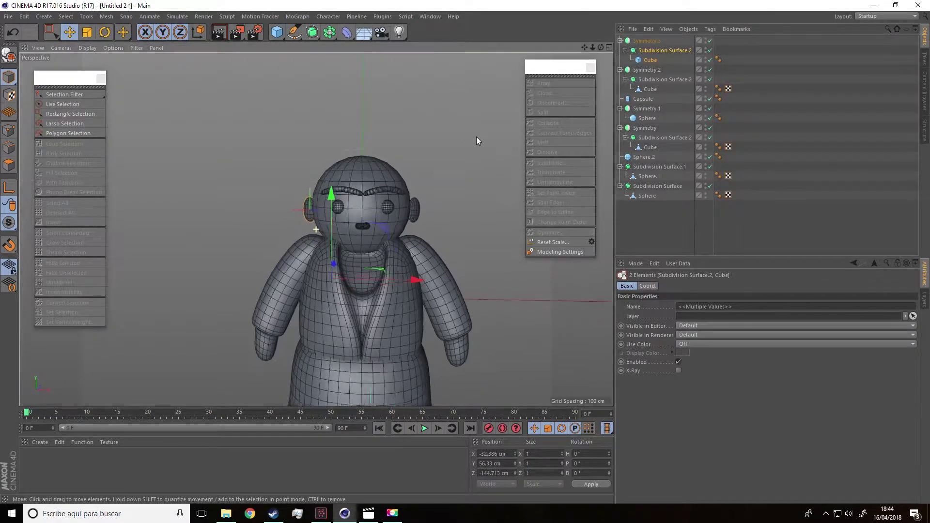
click(476, 136)
- Set the head sphere's segments to 25
alt+drag(461, 274, 503, 320)
scroll(425, 251, down, 3)
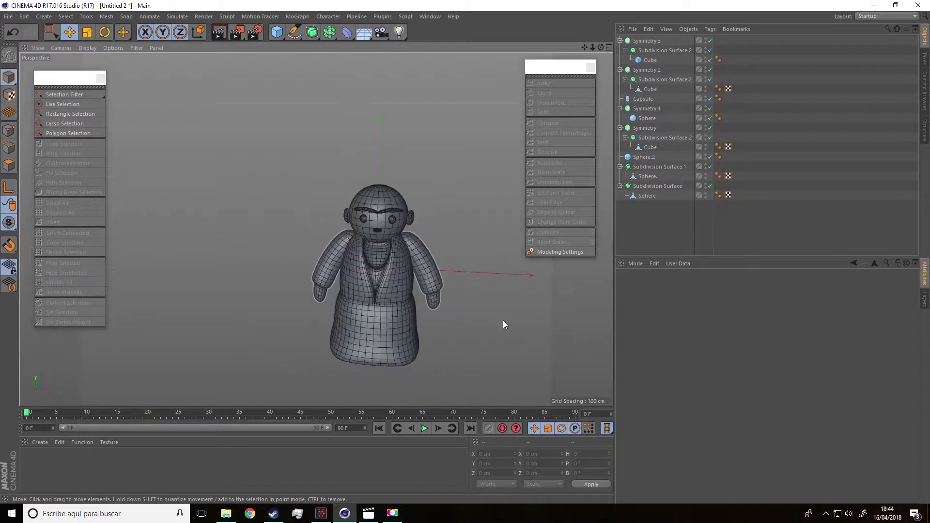
alt+middle_drag(444, 249, 406, 216)
alt+drag(434, 197, 315, 228)
scroll(370, 163, up, 3)
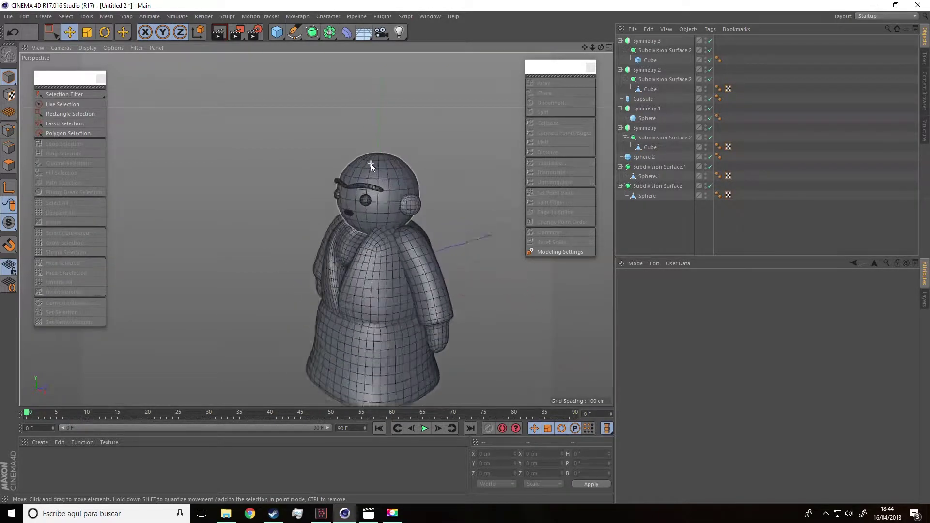
scroll(371, 163, up, 1)
click(385, 177)
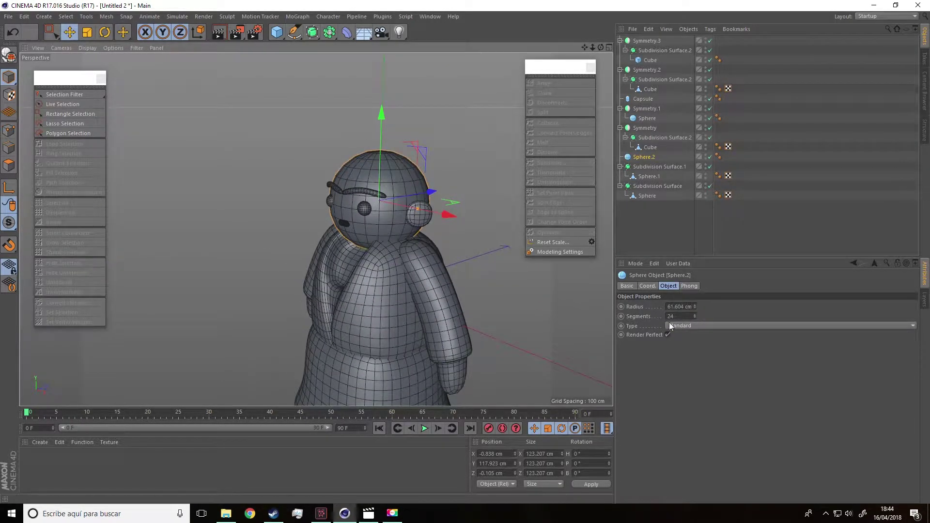
click(695, 314)
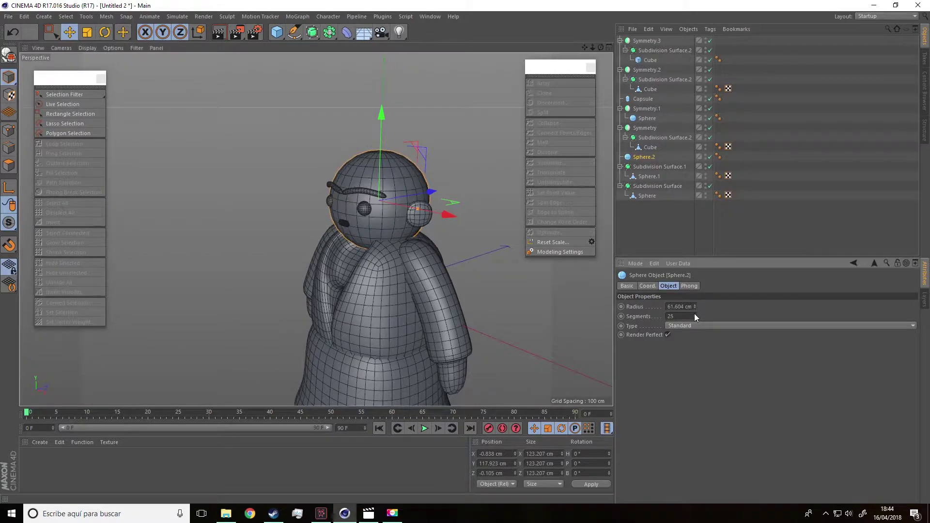
alt+drag(533, 301, 549, 265)
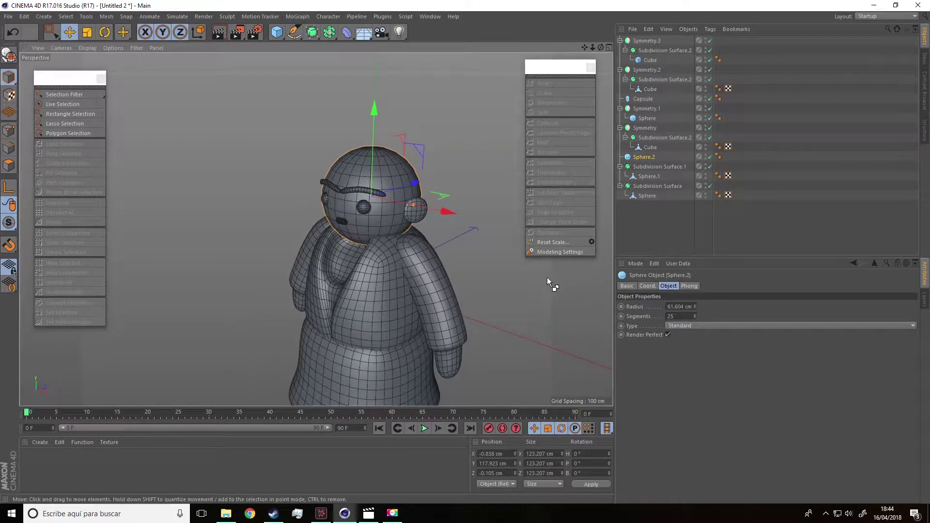
- Duplicate the head sphere in place and hide the original
key(ctrl+c)
key(ctrl+v)
alt+drag(528, 289, 493, 247)
alt+drag(436, 232, 456, 258)
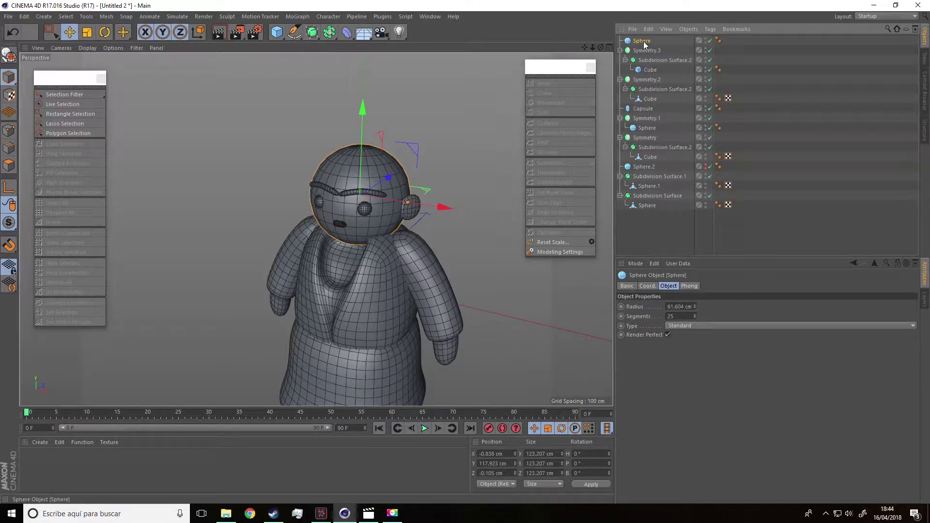
scroll(357, 189, up, 3)
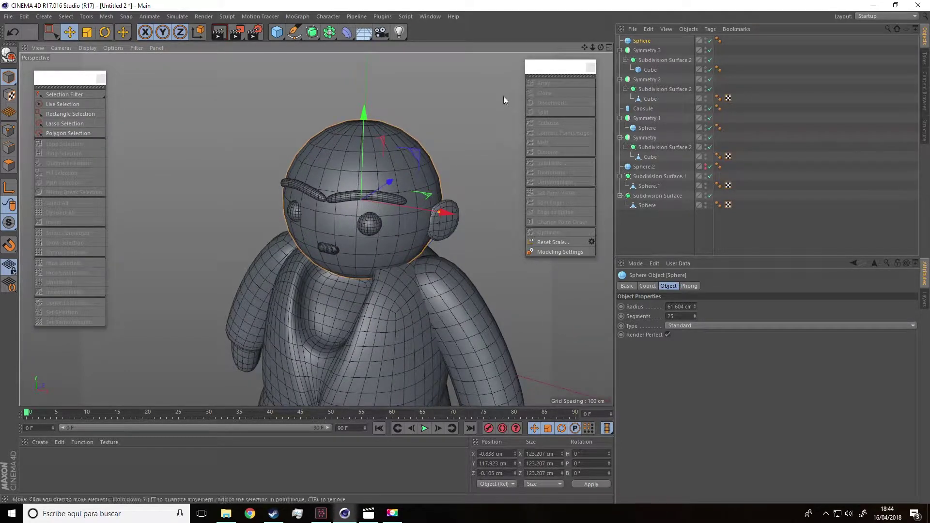
- Make the duplicated head sphere editable and switch to polygon mode
click(6, 53)
mouse_move(177, 131)
alt+mouse_down()
mouse_move(153, 123)
mouse_move(166, 130)
alt+mouse_up()
click(9, 162)
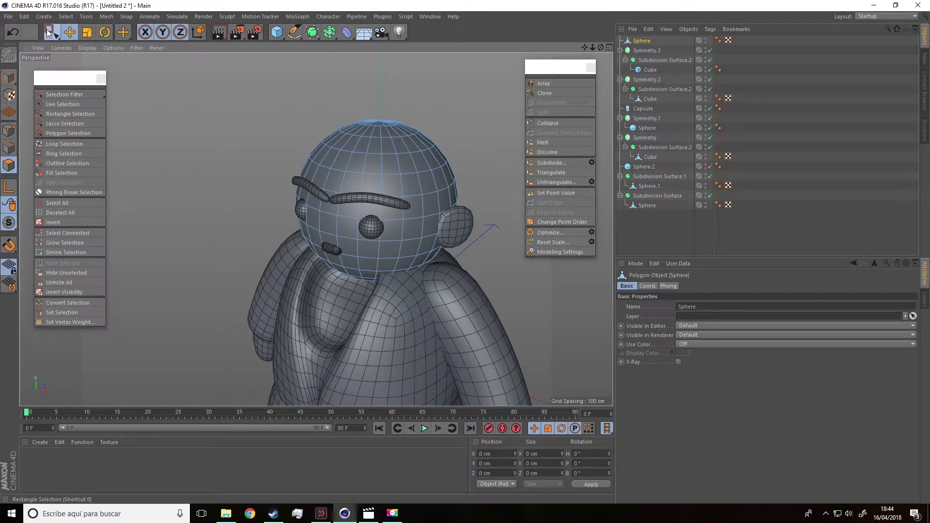
- Select the polygons of the duplicated head's crown, from the row above the forehead up to the top, with Live Selection
drag(48, 33, 82, 42)
alt+drag(321, 159, 369, 130)
click(366, 130)
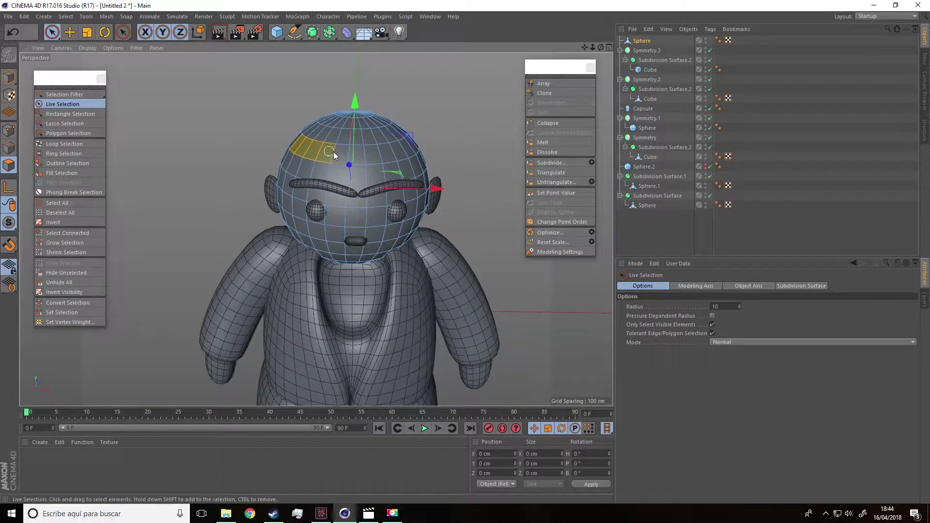
mouse_move(394, 144)
mouse_down()
mouse_move(401, 144)
mouse_move(396, 132)
mouse_move(346, 99)
mouse_up()
mouse_move(400, 173)
mouse_down()
mouse_move(426, 192)
mouse_move(578, 175)
mouse_up()
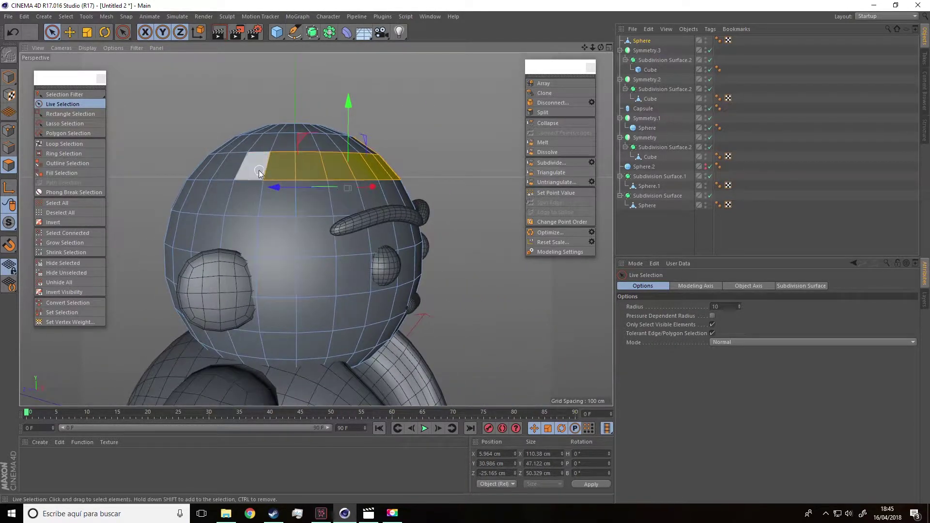
mouse_move(259, 173)
mouse_down()
mouse_move(242, 200)
mouse_move(222, 210)
mouse_move(334, 203)
mouse_move(380, 219)
mouse_move(380, 210)
mouse_up()
mouse_move(391, 161)
shift+mouse_down()
mouse_move(379, 149)
mouse_move(443, 158)
mouse_move(431, 140)
mouse_move(371, 118)
mouse_move(348, 139)
mouse_move(416, 147)
shift+mouse_up()
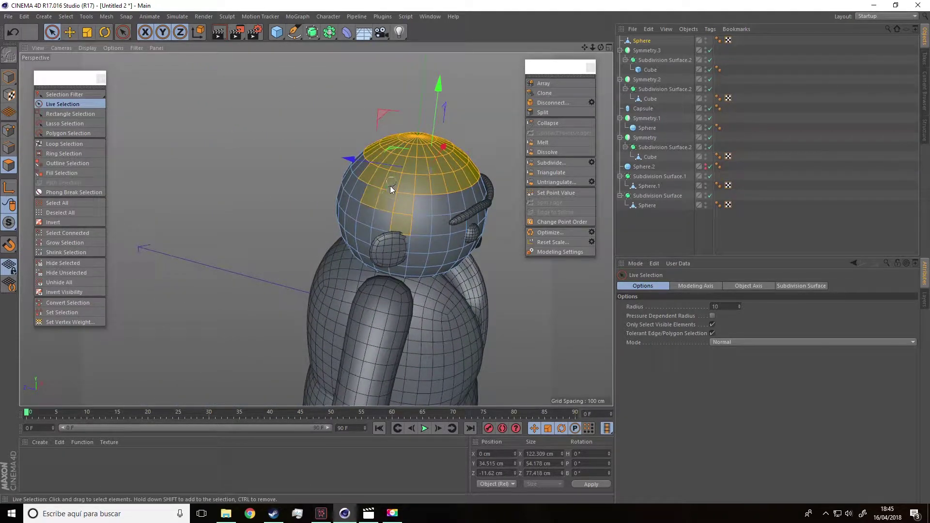
- Extend the hair selection down above and behind the ears and along the lower back of the head
alt+drag(356, 153, 304, 206)
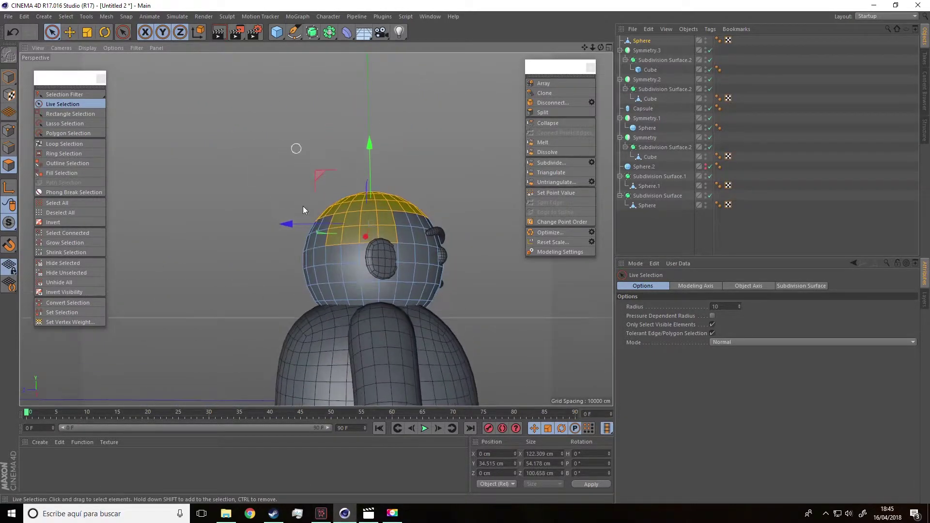
mouse_move(345, 248)
mouse_down()
mouse_move(351, 272)
mouse_move(245, 290)
mouse_move(521, 309)
mouse_move(300, 274)
mouse_up()
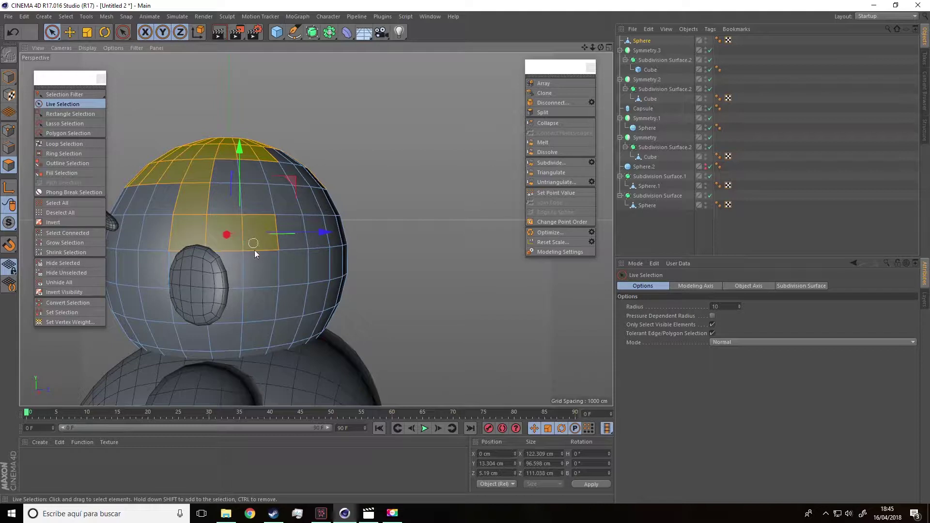
mouse_move(268, 308)
mouse_down()
mouse_move(269, 330)
mouse_move(359, 318)
mouse_move(365, 280)
mouse_move(297, 277)
mouse_up()
drag(216, 291, 193, 193)
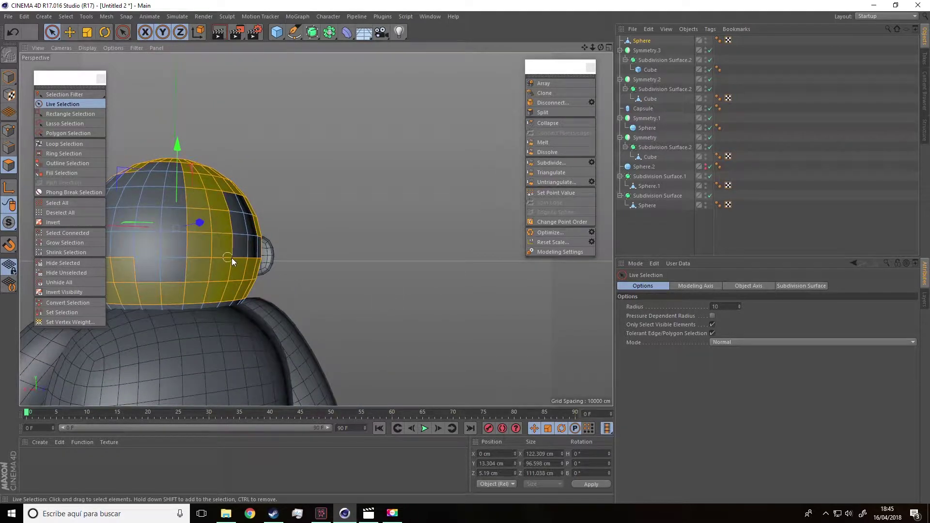
- Fill in the remaining gaps in the hair selection across the back of the head
mouse_move(251, 245)
mouse_down()
mouse_move(238, 207)
mouse_move(398, 268)
mouse_up()
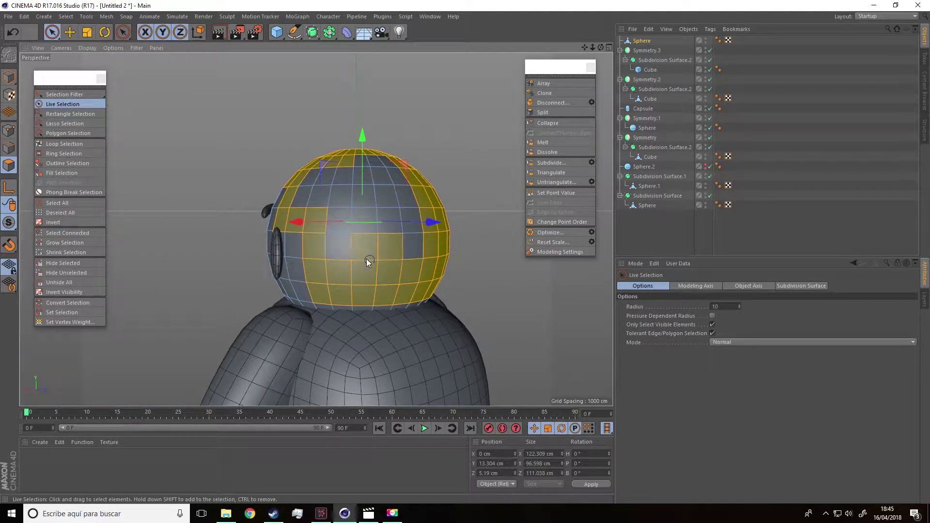
drag(308, 200, 331, 179)
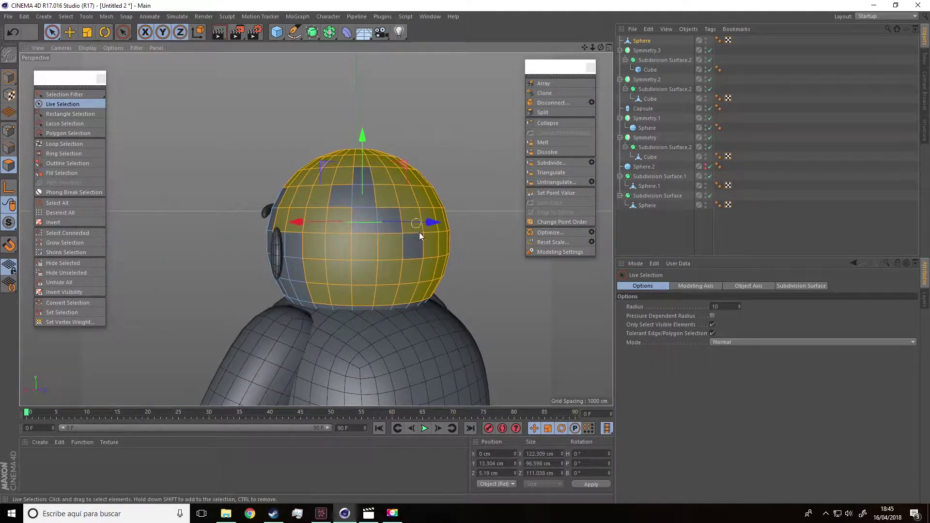
mouse_move(420, 236)
mouse_down()
mouse_move(345, 199)
mouse_move(337, 222)
mouse_move(453, 216)
mouse_move(245, 214)
mouse_move(118, 196)
mouse_up()
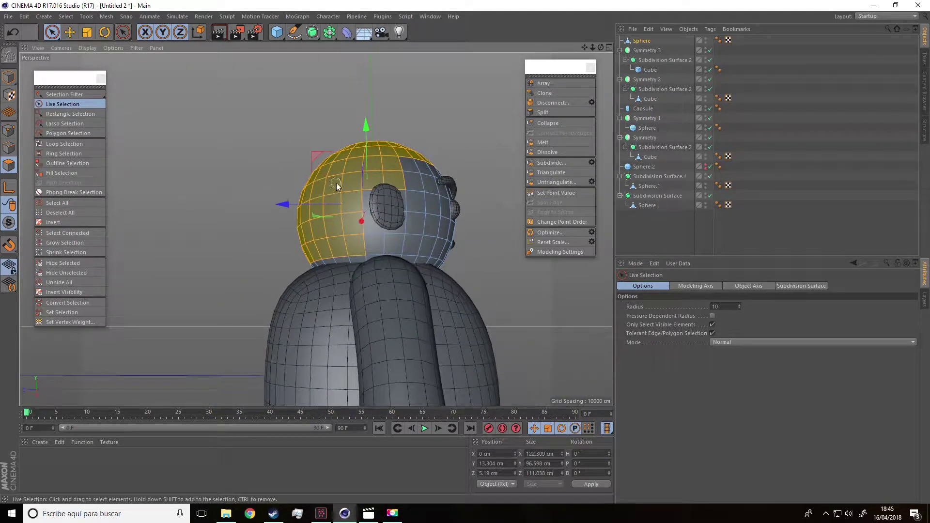
- Complete the hair selection on both sides of the head with the polygons behind the ears and at the temples
alt+drag(368, 240, 644, 248)
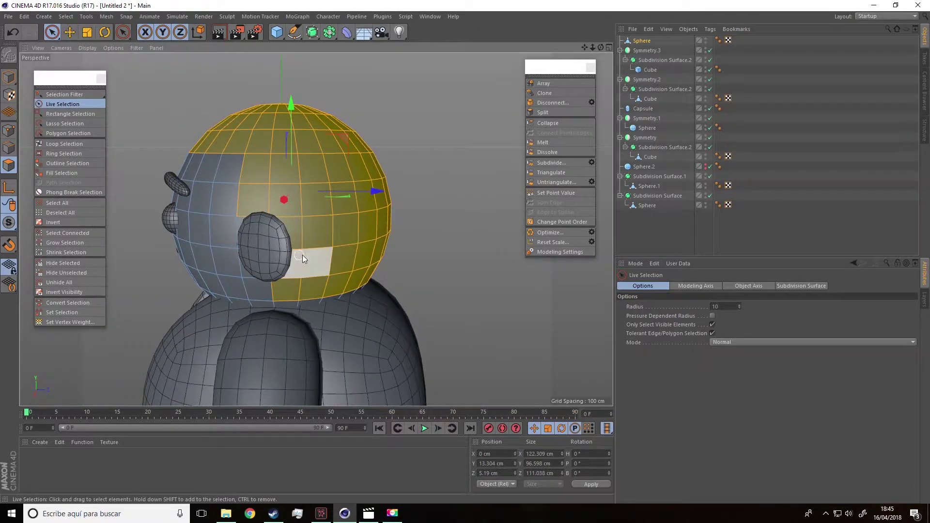
alt+drag(303, 254, 431, 266)
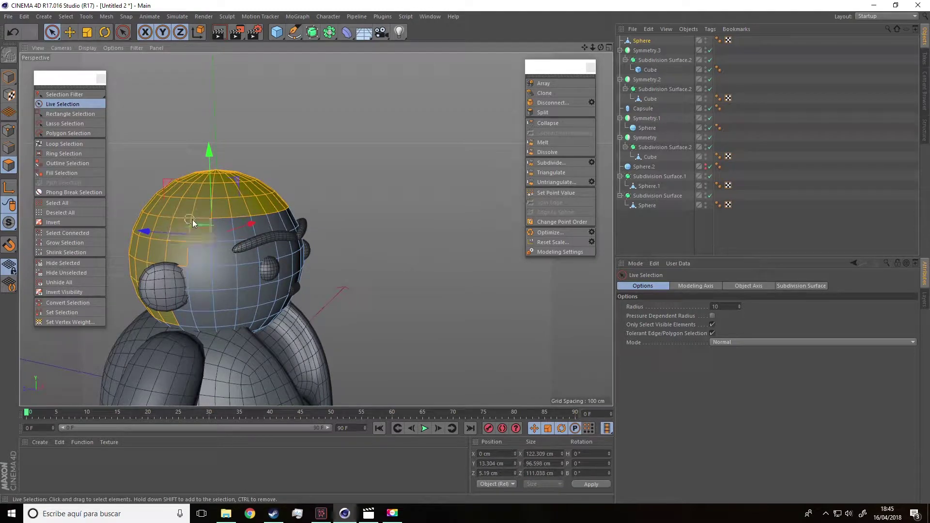
alt+drag(358, 212, 270, 190)
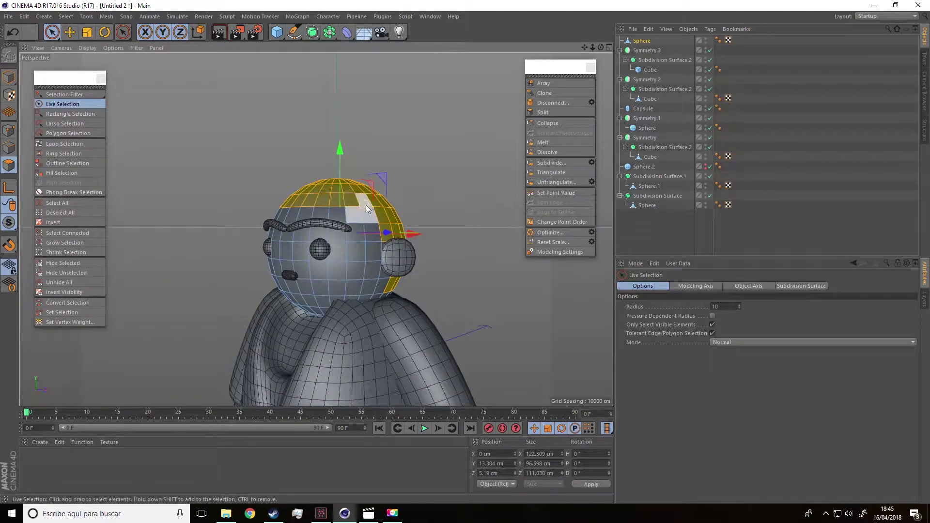
mouse_move(379, 216)
alt+mouse_down()
mouse_move(457, 202)
mouse_move(512, 219)
mouse_move(373, 223)
alt+mouse_up()
scroll(395, 197, up, 4)
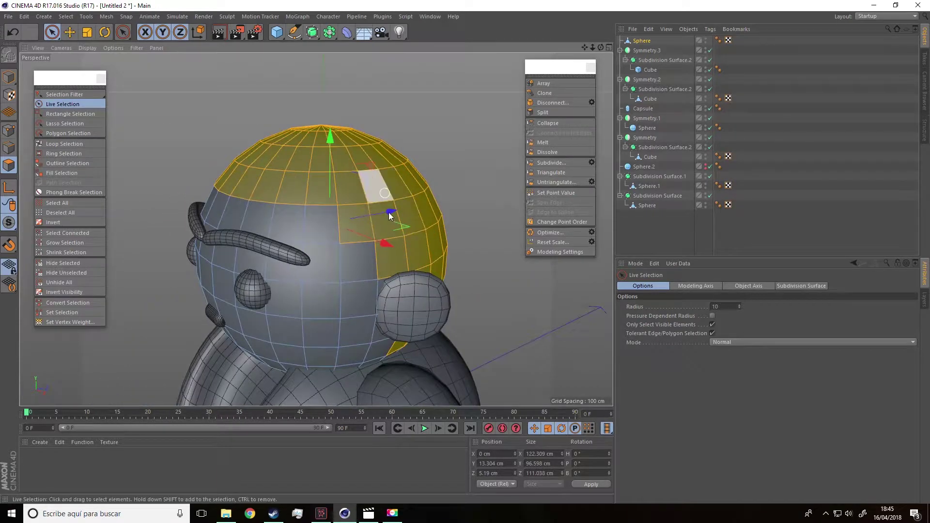
- Disconnect the selected hair polygons from the duplicated head sphere and move them about 33 cm up and 59 cm backward
right_click(425, 217)
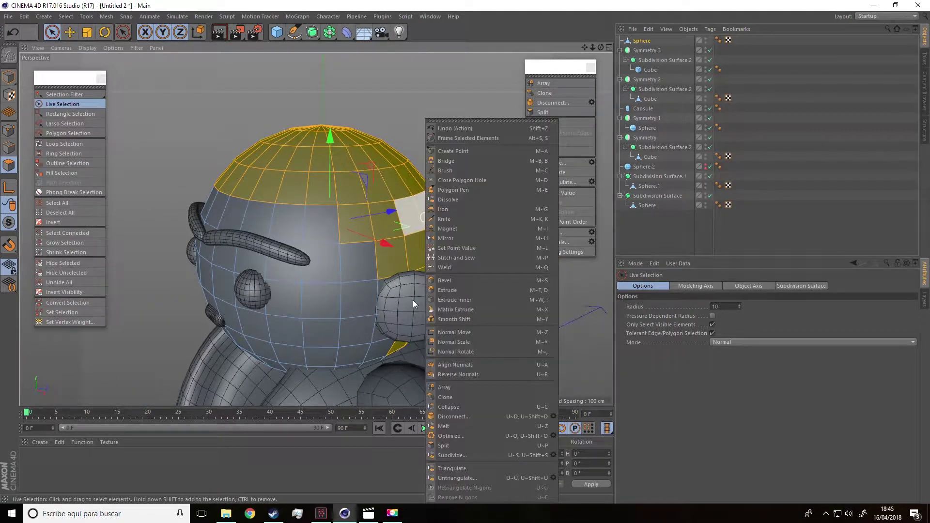
click(453, 416)
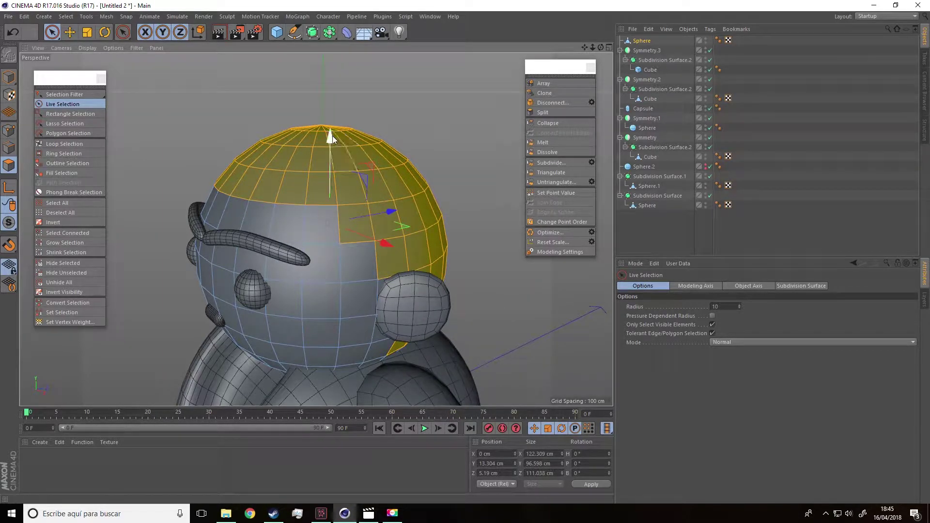
drag(329, 134, 330, 64)
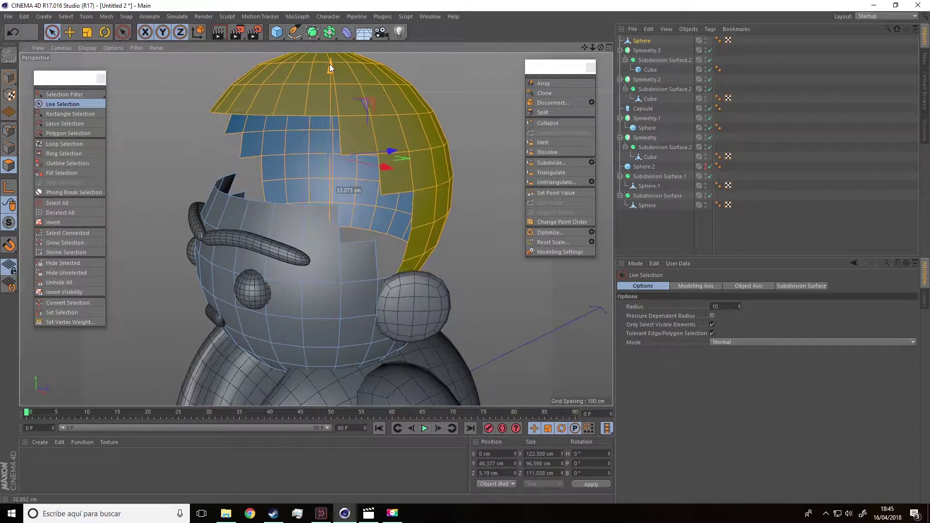
scroll(305, 133, down, 4)
alt+drag(306, 143, 355, 174)
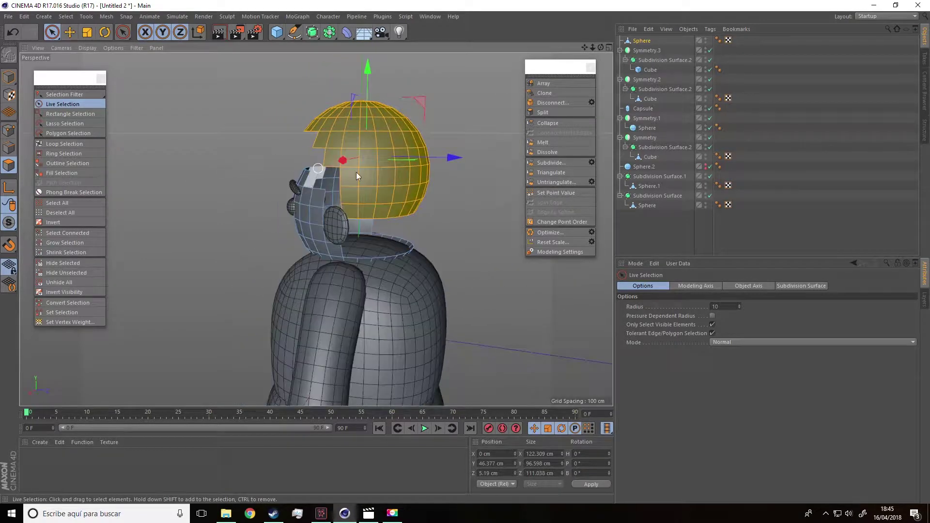
drag(453, 159, 391, 165)
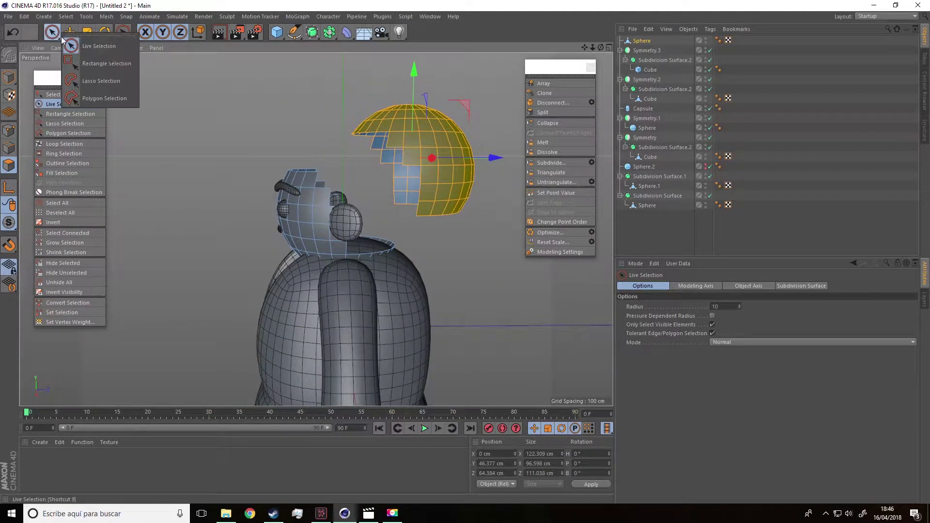
- Delete the leftover face points of the duplicated sphere with a rectangle selection in point mode, keeping only the hair shell
click(100, 65)
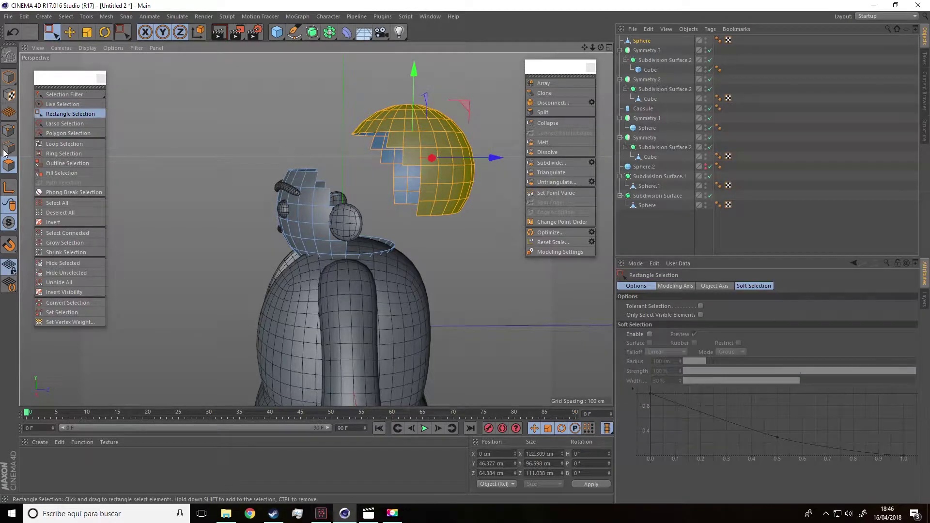
click(9, 130)
drag(206, 140, 357, 327)
drag(256, 327, 397, 227)
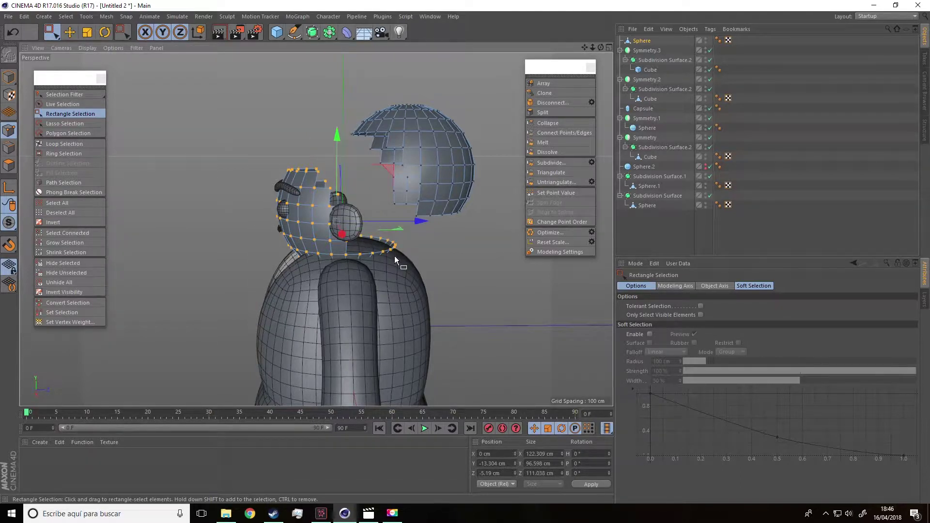
key(Delete)
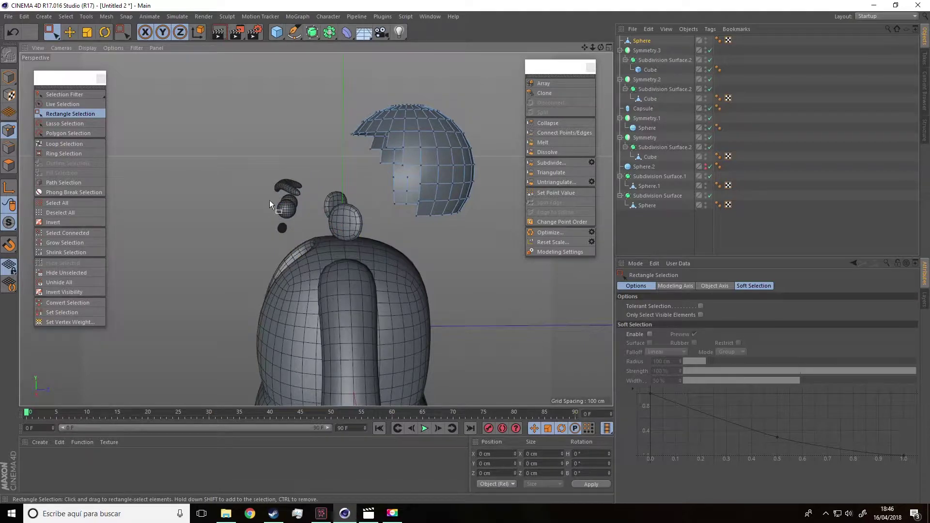
- Add a Cloth Surface and nest the hair sphere under it
alt+drag(269, 200, 294, 211)
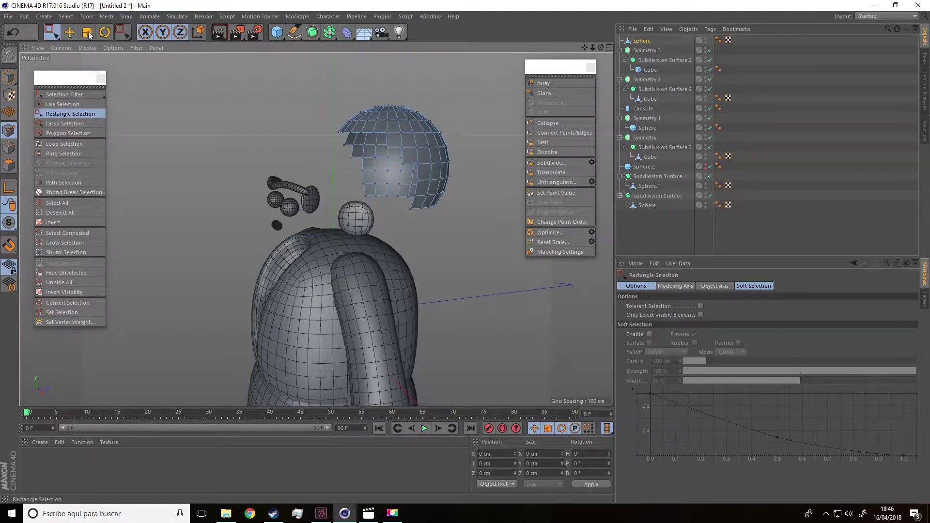
click(177, 17)
mouse_move(179, 31)
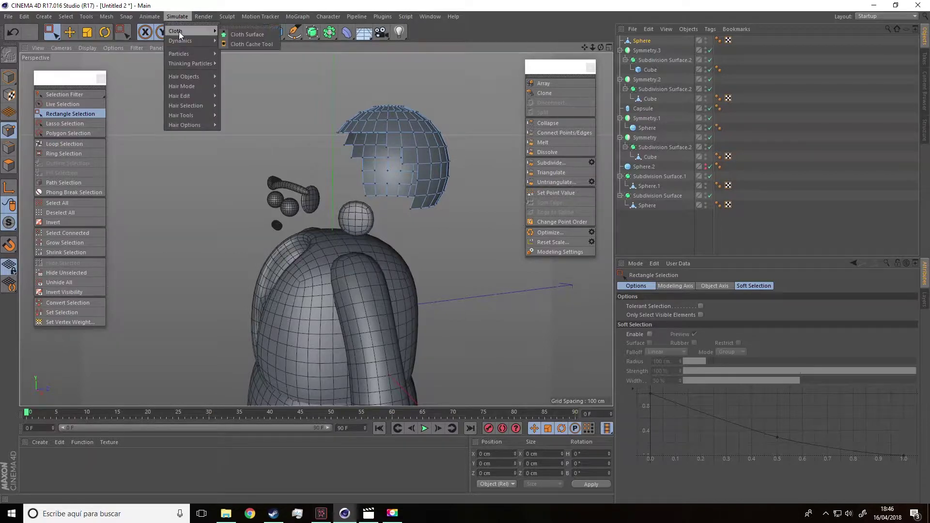
click(242, 33)
click(644, 52)
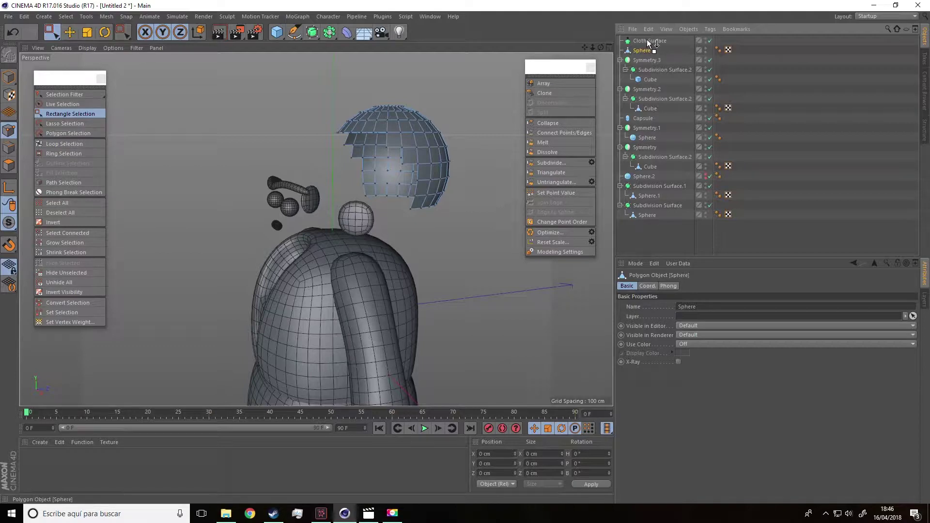
drag(647, 40, 646, 40)
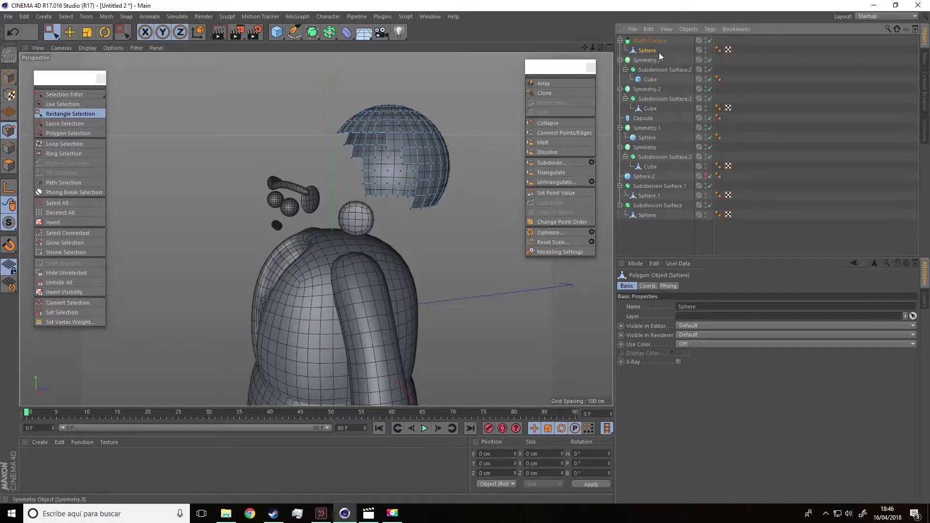
click(653, 42)
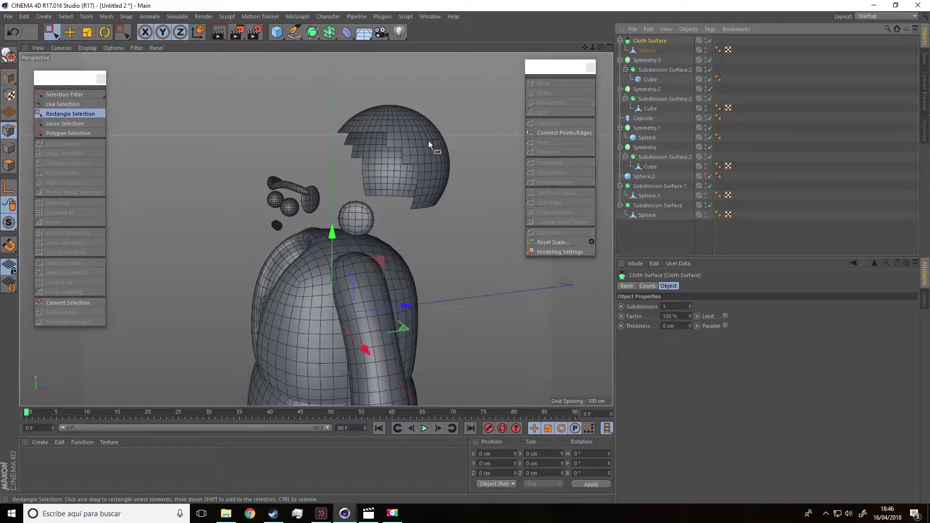
- Set the Cloth Surface thickness to 4 cm to give the hair shell volume
scroll(383, 130, up, 8)
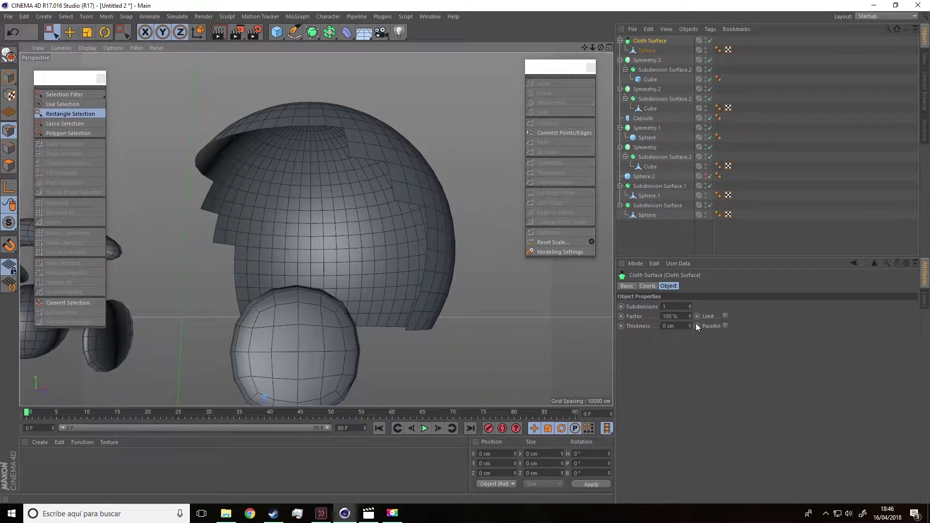
drag(690, 324, 690, 322)
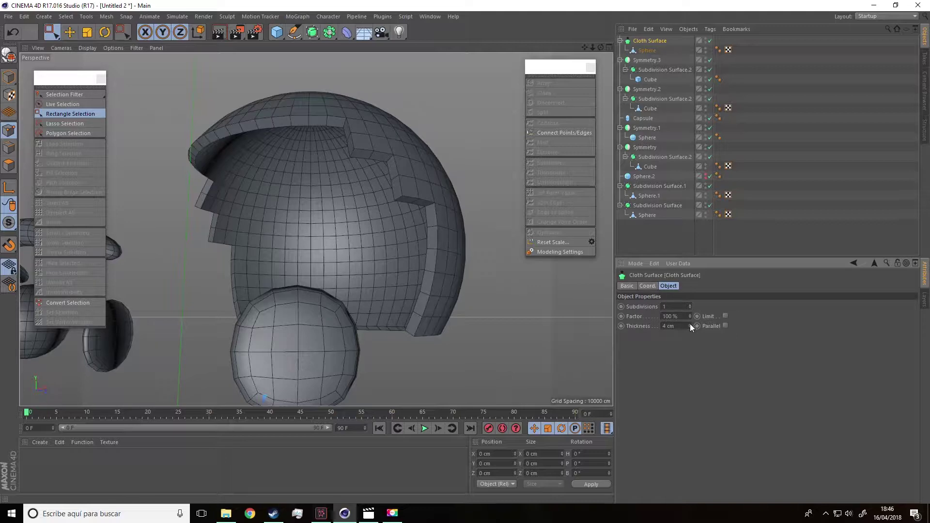
click(690, 324)
click(691, 328)
- Make the original head, Sphere.2, visible in the viewport again
alt+drag(303, 180, 352, 207)
scroll(351, 206, down, 3)
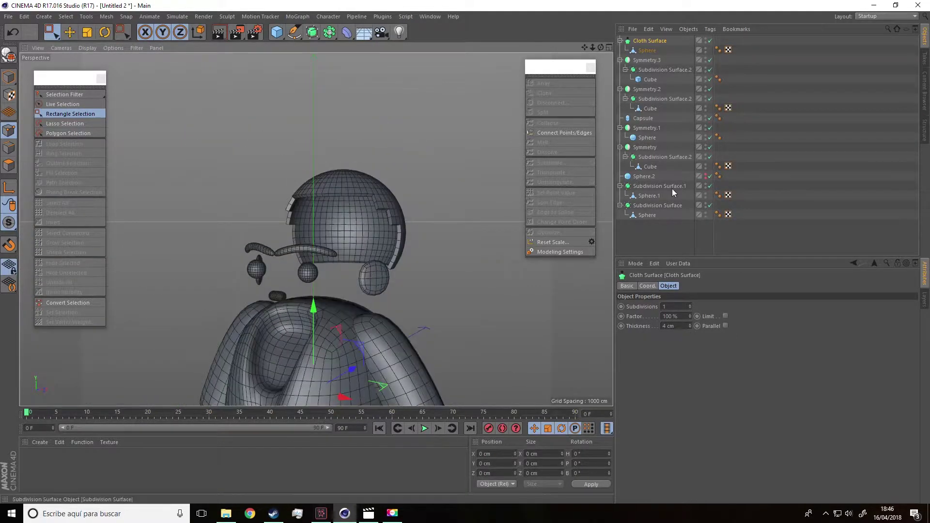
click(707, 176)
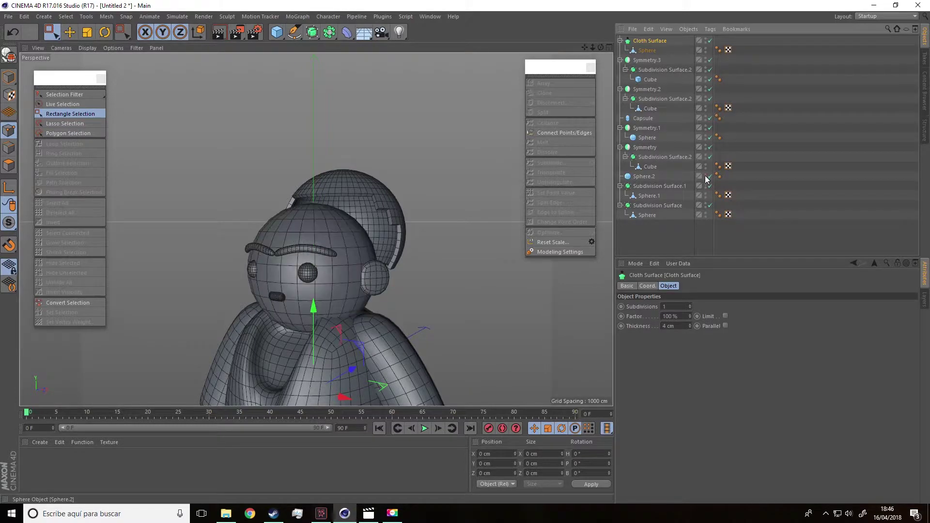
alt+drag(434, 235, 340, 214)
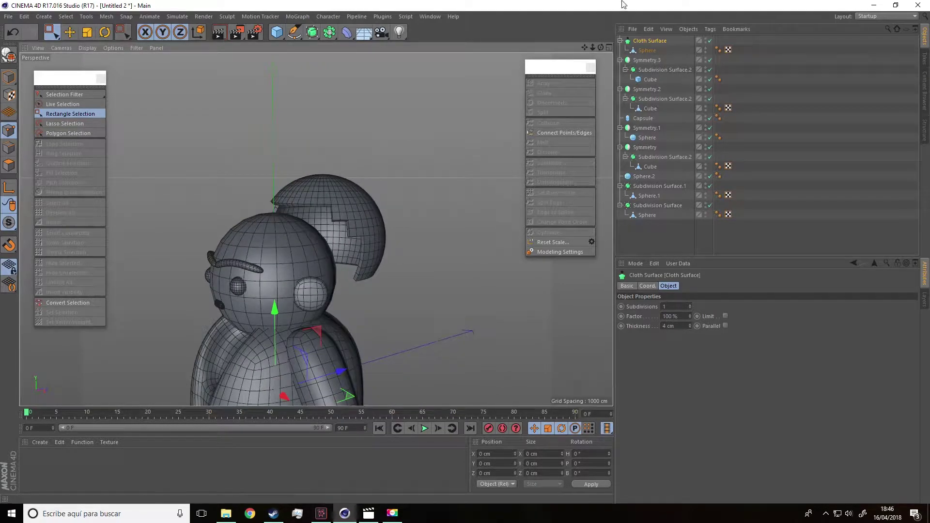
- Move the Cloth Surface and its hair sphere together onto the head, about 28 cm down and 55 cm forward
click(9, 77)
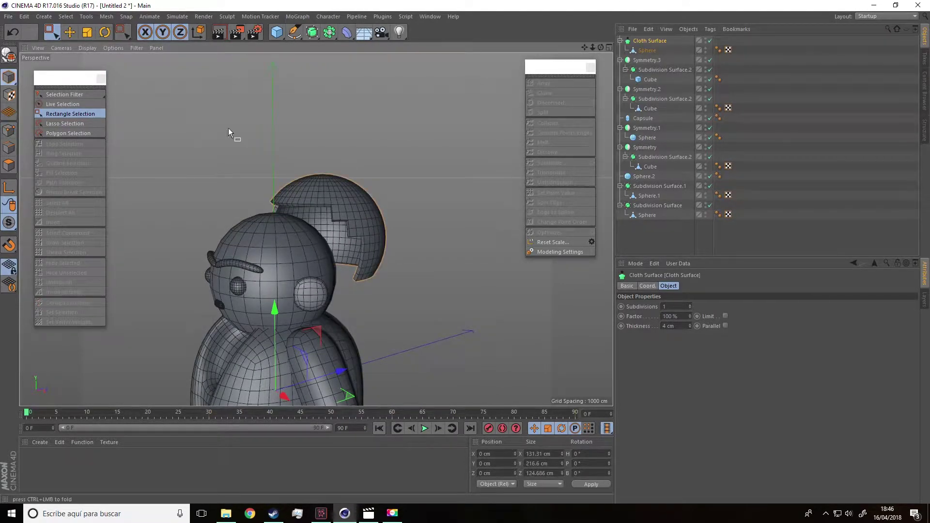
ctrl+click(647, 50)
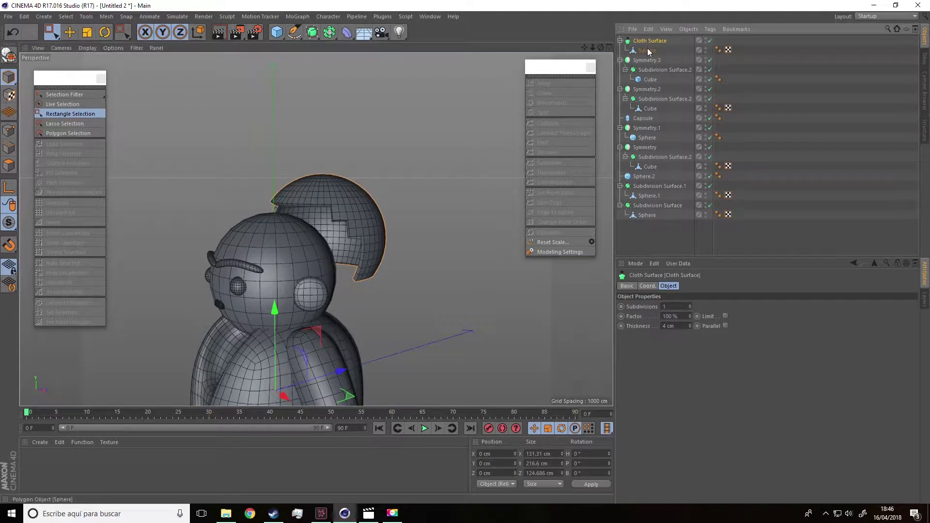
scroll(325, 303, down, 3)
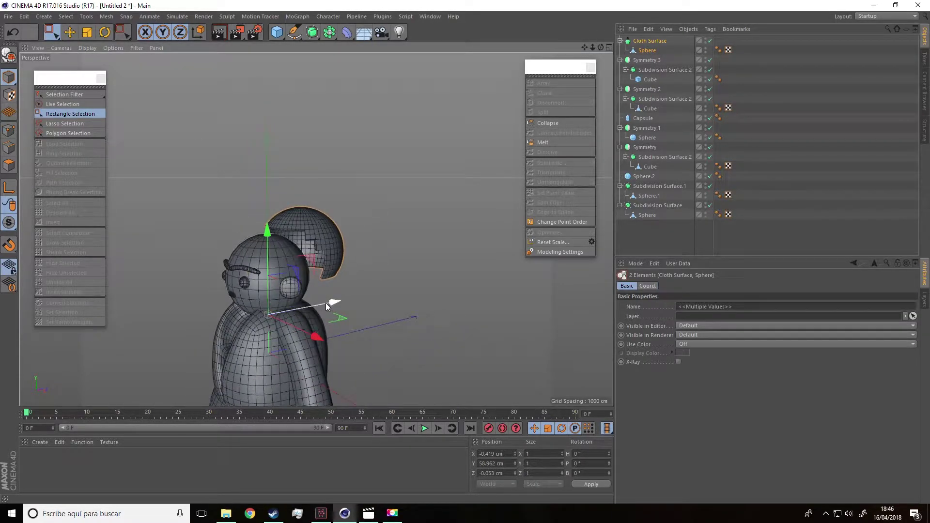
drag(327, 303, 387, 274)
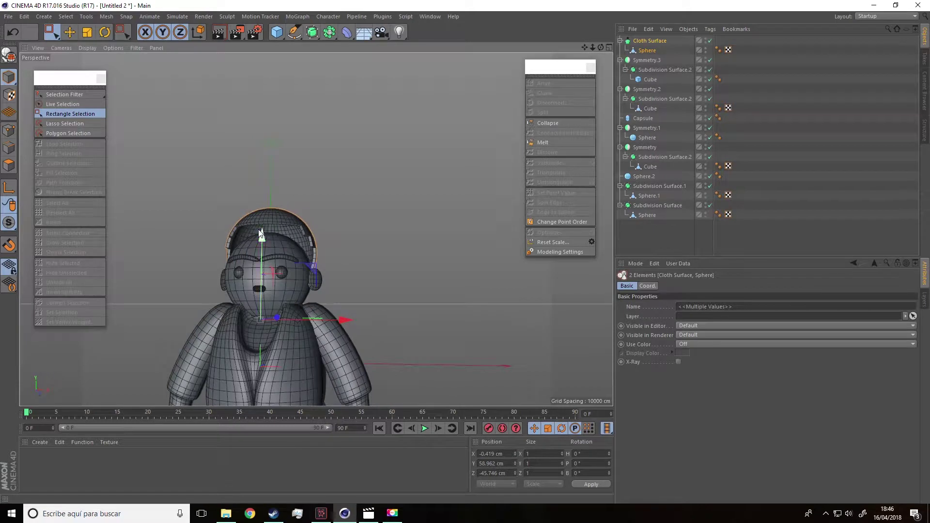
drag(263, 234, 266, 257)
alt+drag(329, 284, 252, 311)
drag(324, 319, 360, 266)
scroll(280, 250, up, 5)
alt+middle_drag(360, 266, 451, 247)
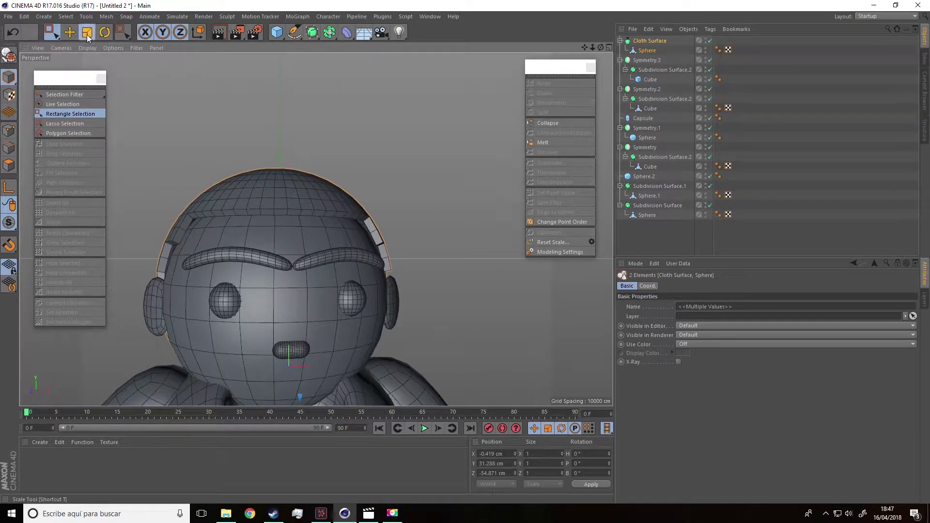
- Scale only the hair sphere down uniformly to about 118.3 × 93.4 × 107.4 cm to fit the head more closely
drag(331, 84, 340, 91)
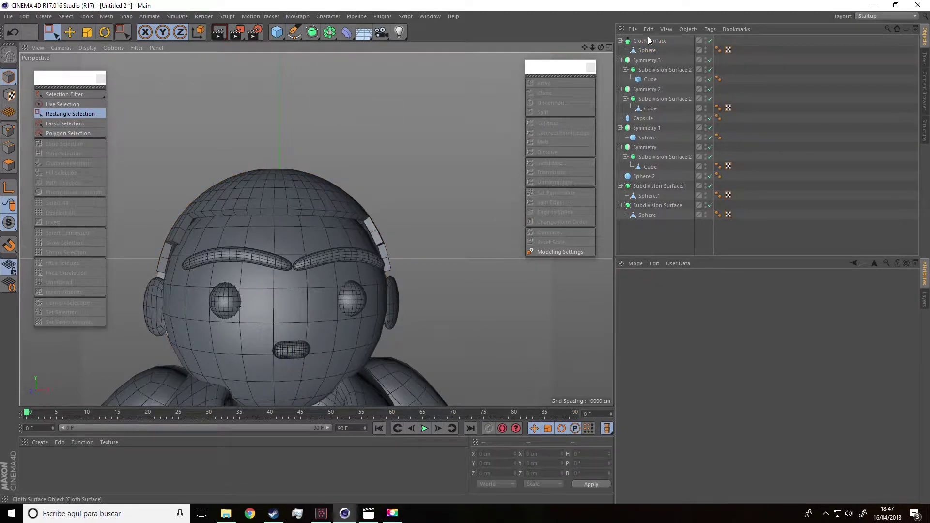
click(648, 50)
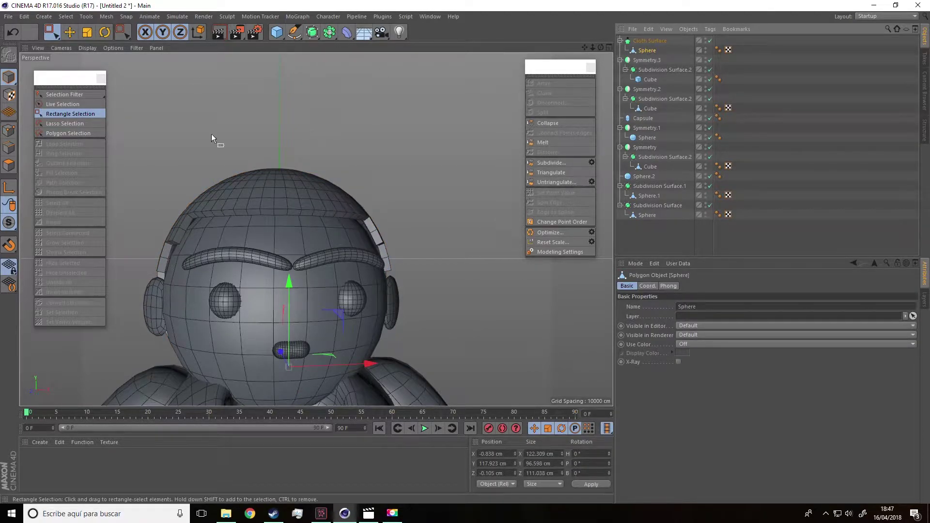
key(t)
drag(458, 147, 445, 151)
alt+drag(446, 151, 301, 188)
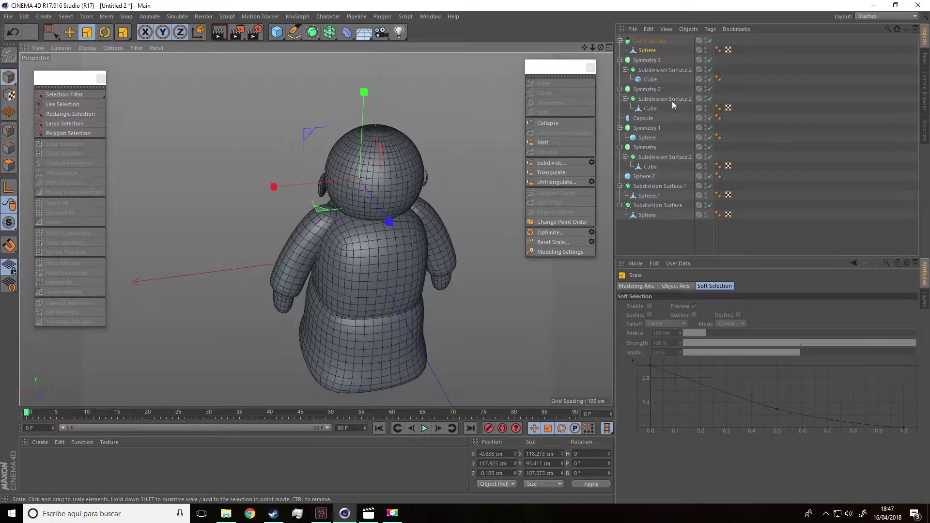
- Set the hair sphere to polygon mode with Live Selection and examine the fitted hair from behind and from the front
click(647, 50)
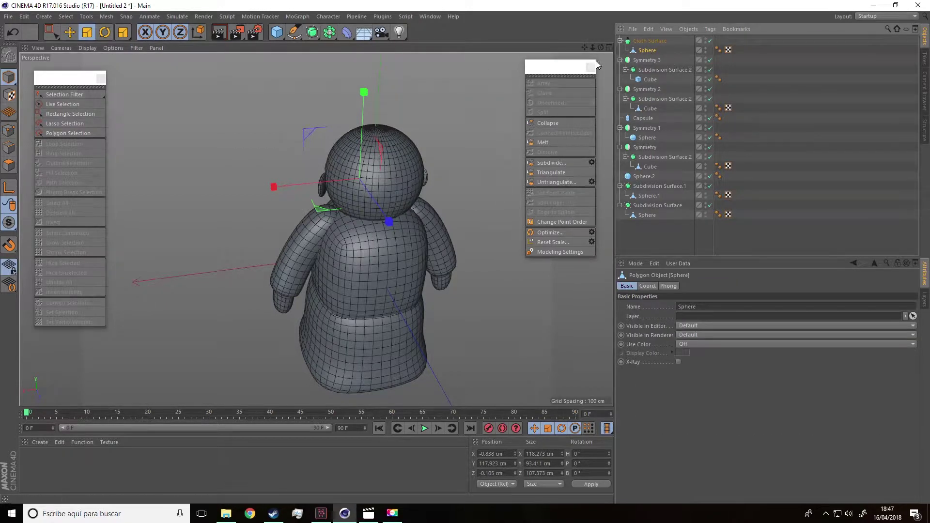
click(8, 166)
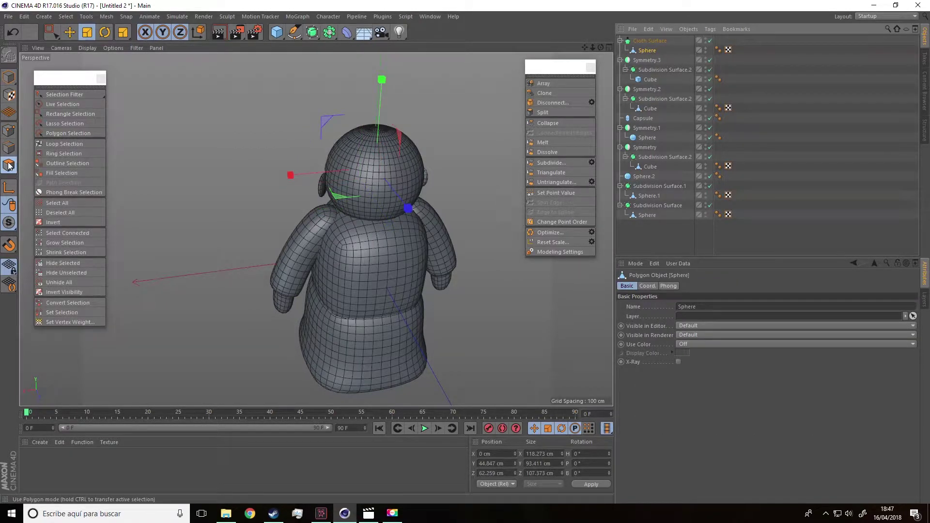
scroll(415, 168, up, 2)
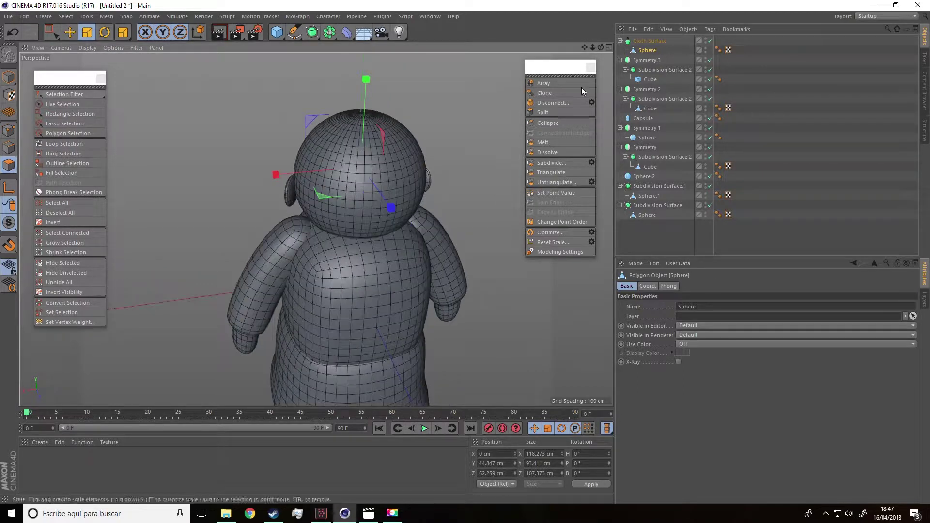
drag(51, 31, 73, 42)
click(650, 51)
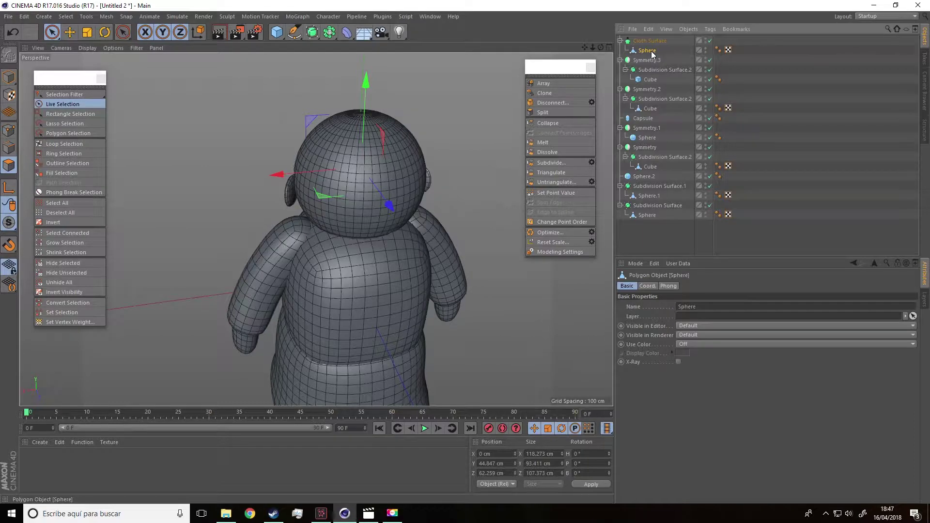
alt+drag(465, 135, 295, 152)
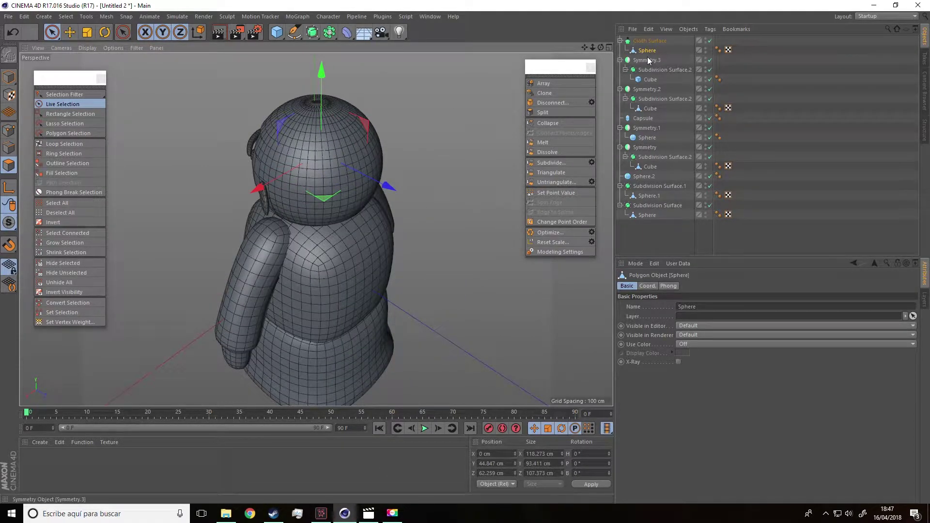
alt+drag(399, 129, 594, 97)
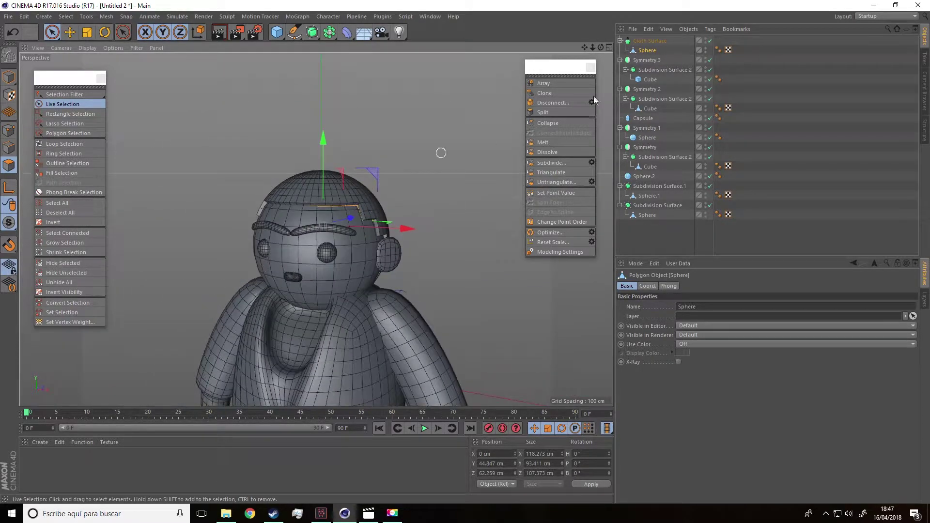
- Convert the Cloth Surface to an editable object, take the hair sphere out of it, and delete the leftover null
click(665, 41)
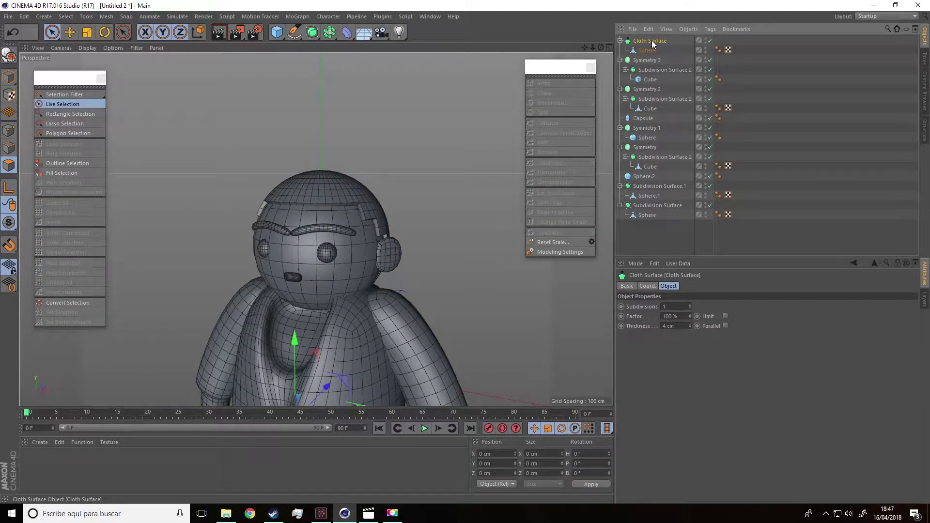
click(9, 57)
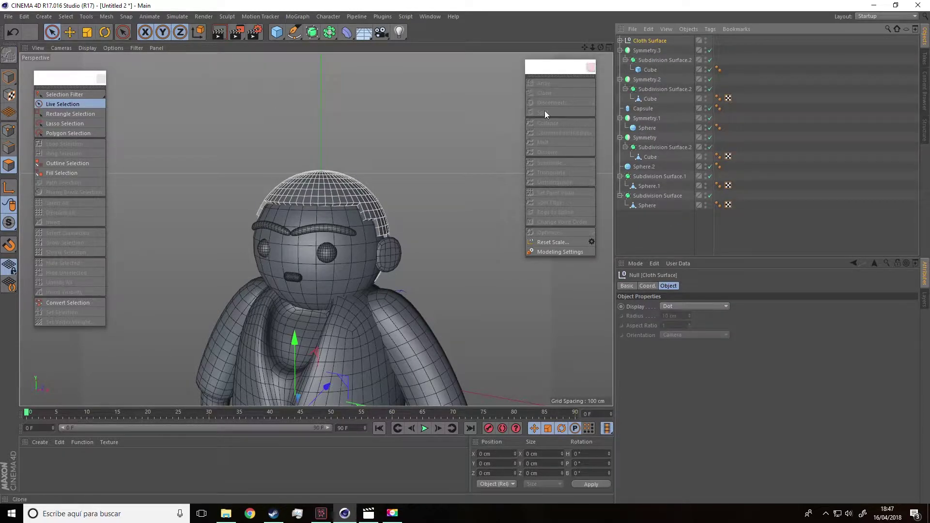
click(620, 41)
click(647, 51)
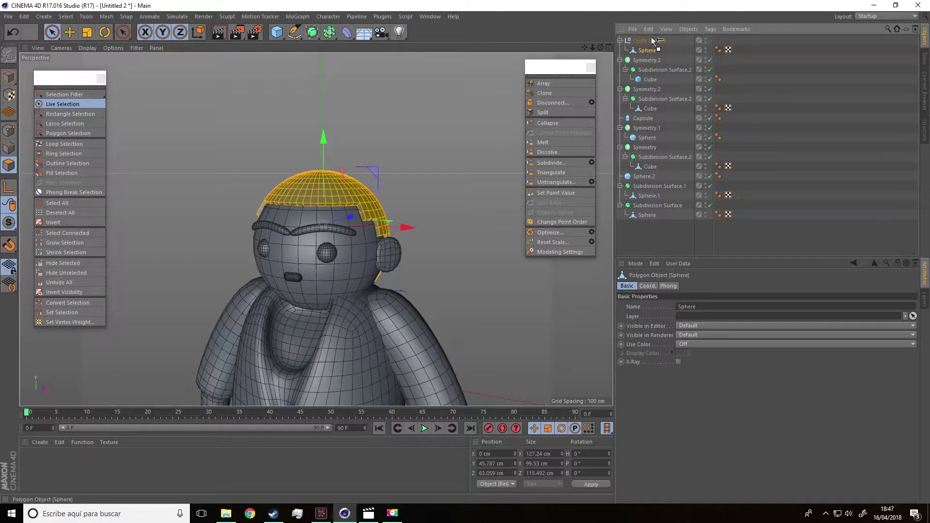
click(646, 50)
key(Delete)
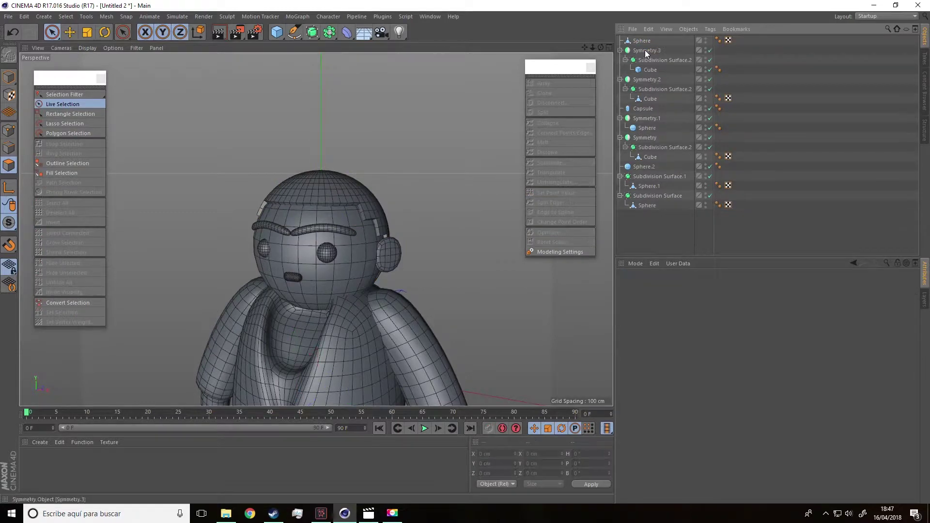
click(642, 41)
- In the Top view, select a symmetrical block of hair polygons just behind the crown, about 47.9 × 11.9 × 23.4 cm
mouse_move(453, 158)
alt+mouse_down()
mouse_move(286, 203)
mouse_move(336, 230)
mouse_move(359, 230)
alt+mouse_up()
alt+drag(457, 179, 434, 164)
click(610, 47)
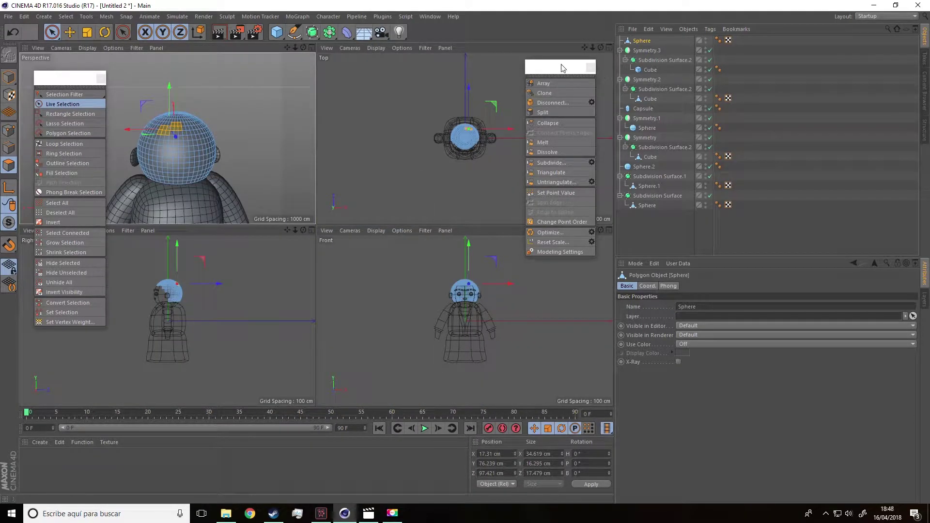
drag(561, 67, 716, 191)
click(609, 47)
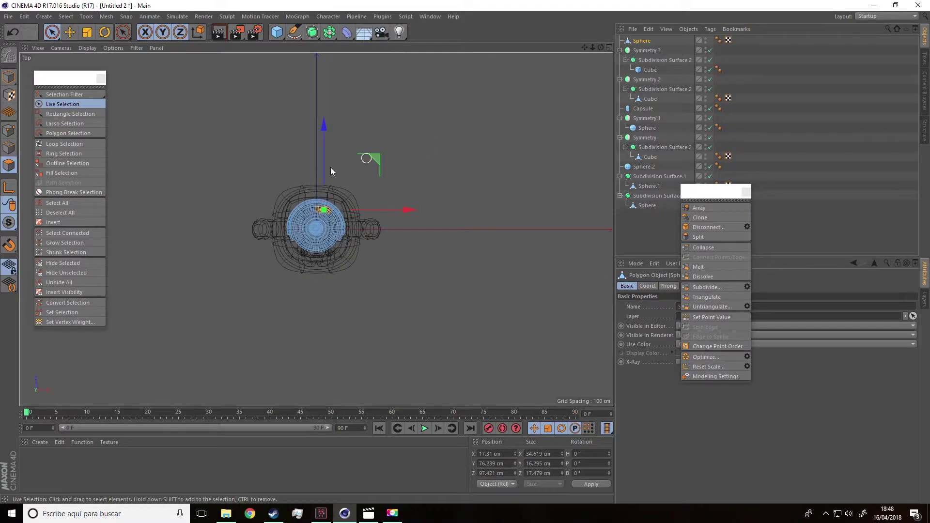
scroll(295, 177, up, 5)
click(431, 148)
scroll(376, 221, up, 3)
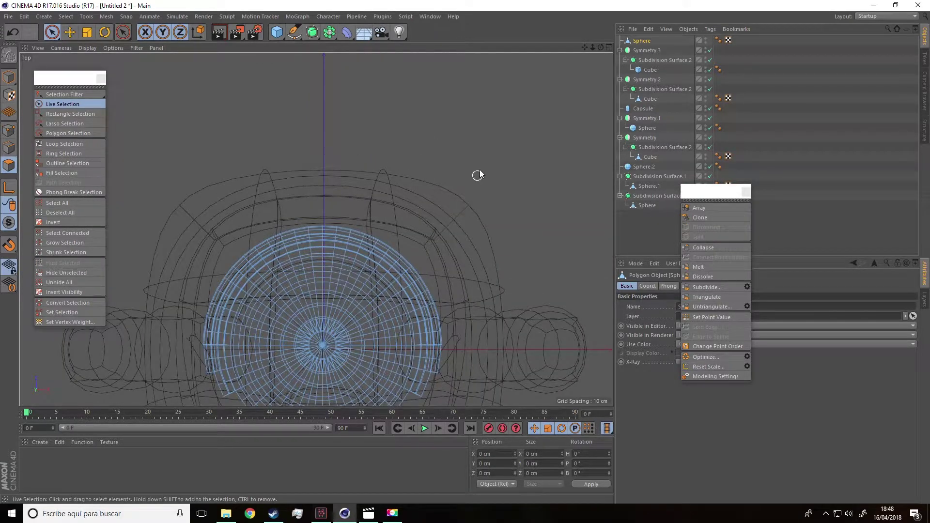
alt+middle_drag(479, 169, 486, 153)
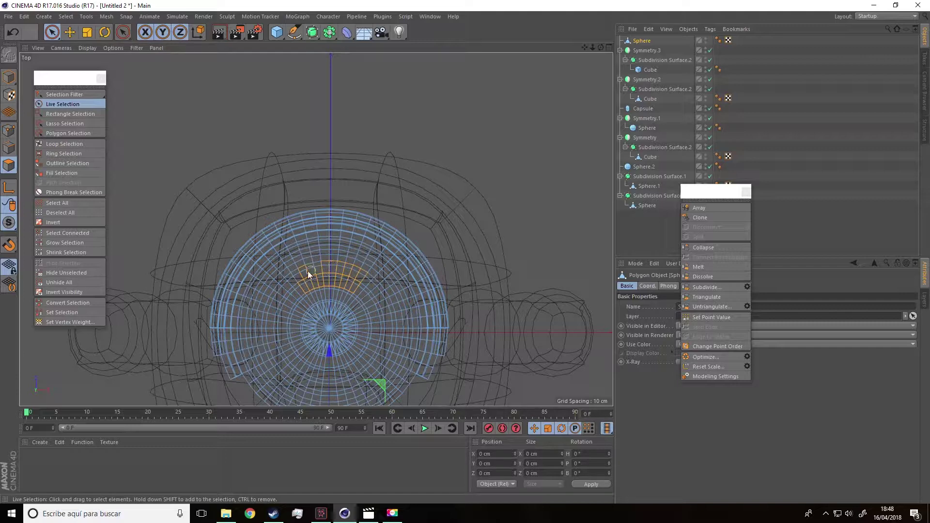
click(359, 267)
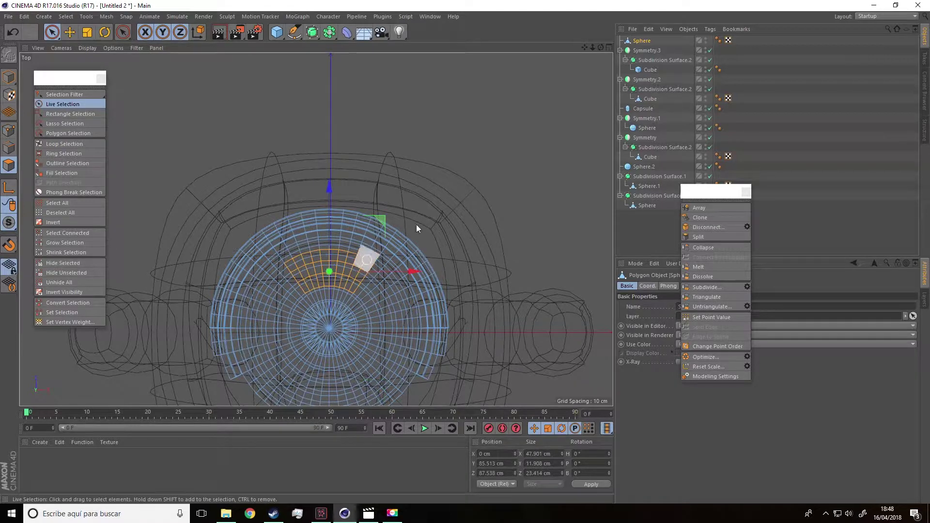
- Extend the polygon selection across the upper back of the hair to about 59.4 × 25.6 × 39.7 cm in the Perspective view
click(610, 47)
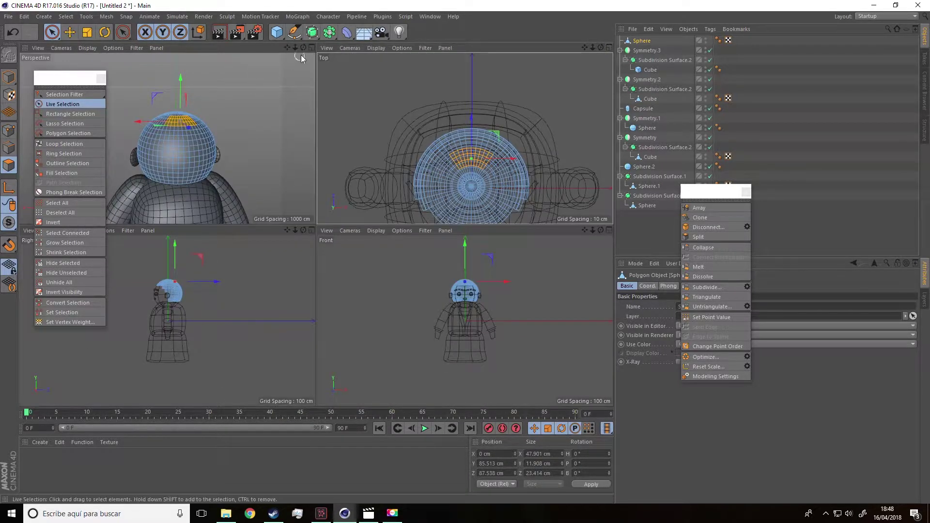
click(312, 47)
alt+drag(295, 150, 304, 188)
scroll(304, 188, up, 3)
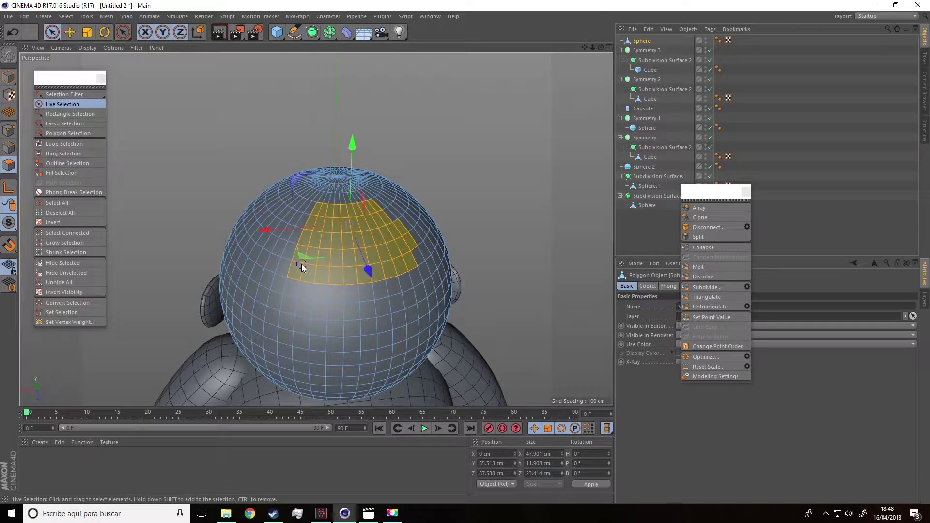
shift+drag(301, 264, 302, 263)
mouse_move(406, 229)
alt+mouse_down()
mouse_move(592, 195)
mouse_move(415, 210)
mouse_move(404, 239)
mouse_move(395, 237)
alt+mouse_up()
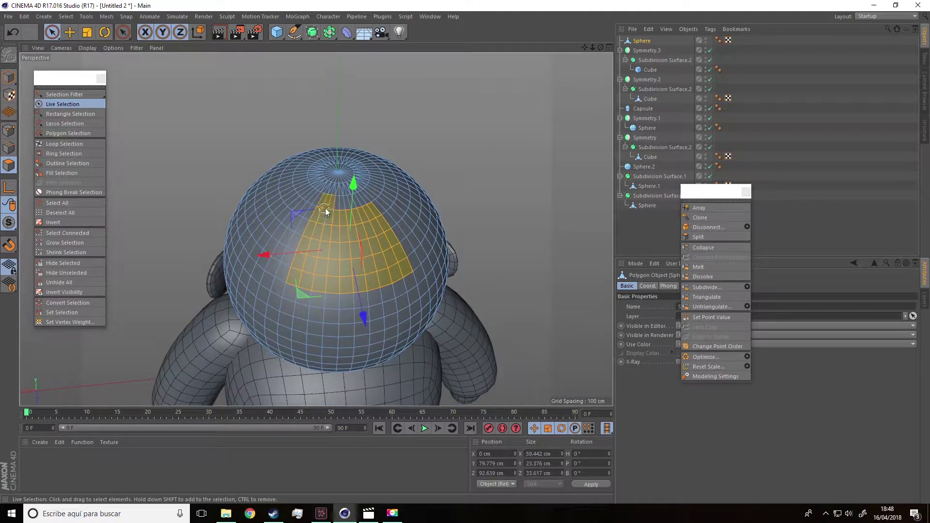
alt+drag(363, 205, 315, 150)
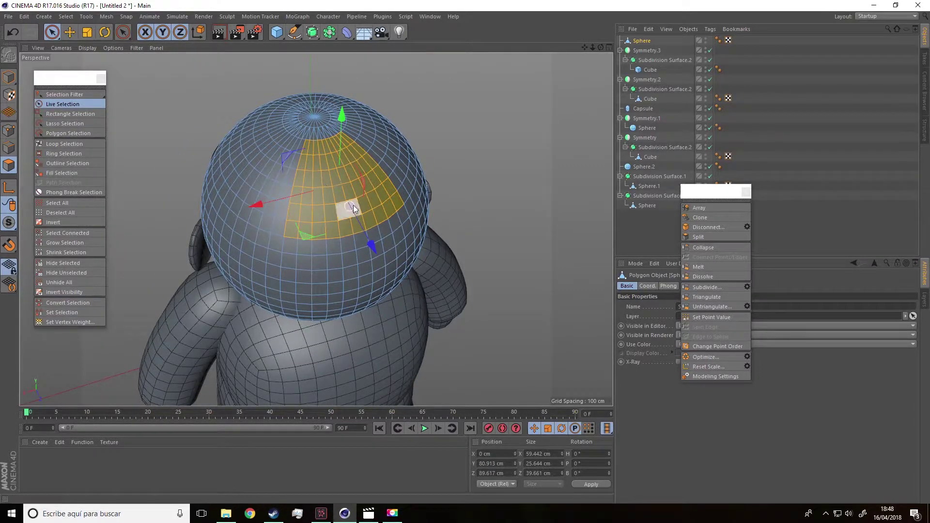
alt+drag(353, 205, 294, 156)
alt+drag(297, 204, 358, 218)
- Extrude the selected hair polygons outward into a bun whose outer faces span about 89.5 × 38.1 × 59.3 cm
right_click(342, 240)
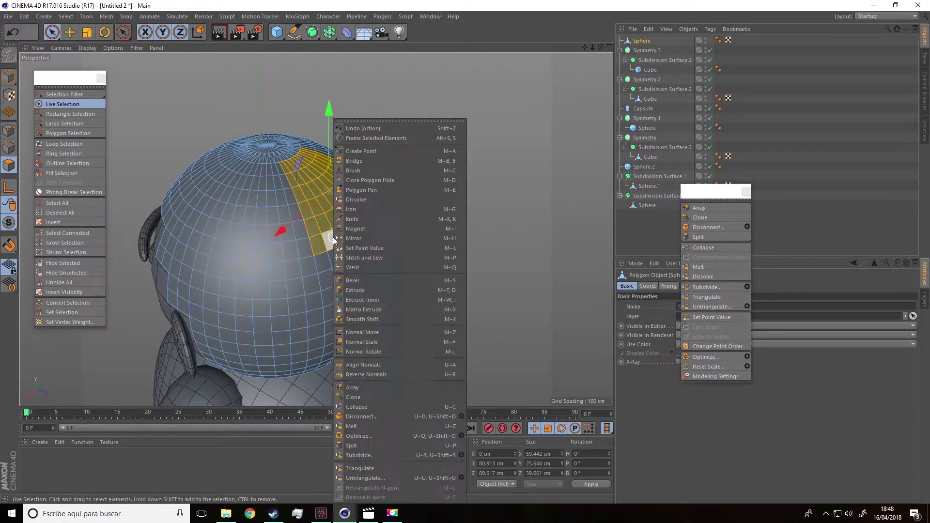
click(352, 293)
drag(324, 234, 417, 234)
alt+drag(213, 321, 356, 280)
alt+right_drag(361, 280, 318, 284)
alt+drag(318, 284, 368, 281)
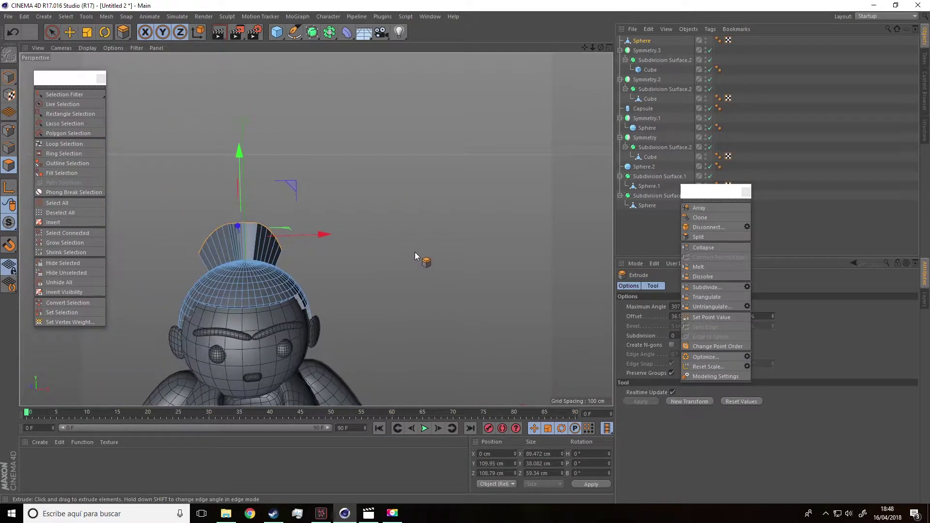
alt+middle_drag(415, 252, 480, 163)
- Ring-select the edges running from base to rim around the sides of the extruded hair bun in edge mode
click(644, 43)
alt+drag(435, 115, 355, 148)
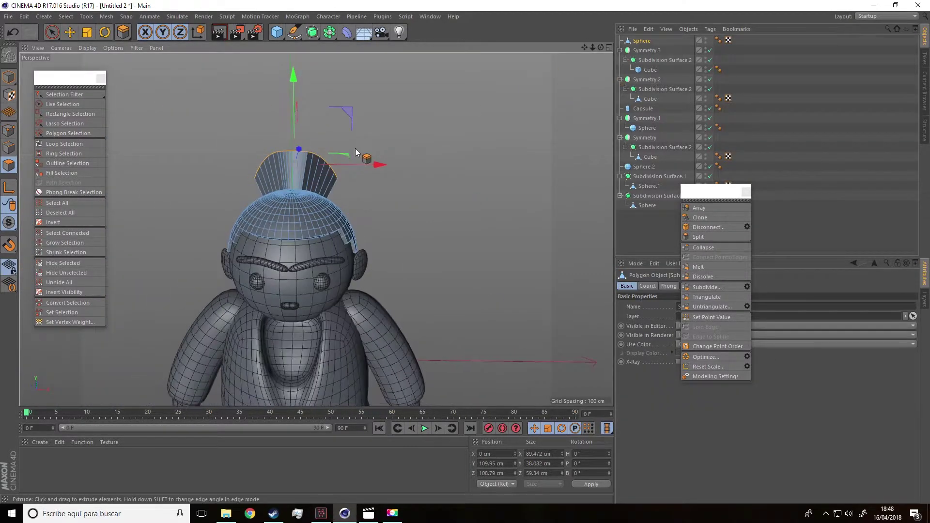
scroll(356, 148, up, 6)
alt+middle_drag(248, 213, 449, 179)
scroll(449, 179, down, 3)
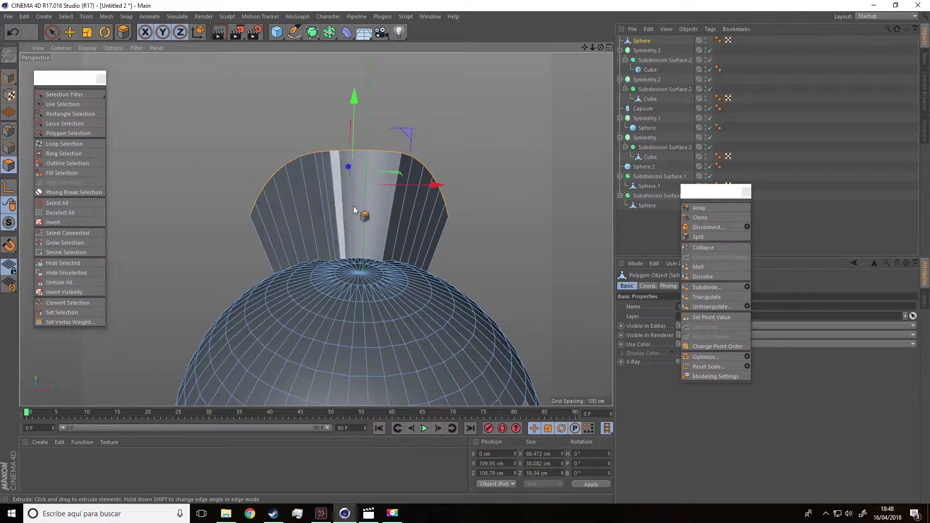
click(83, 152)
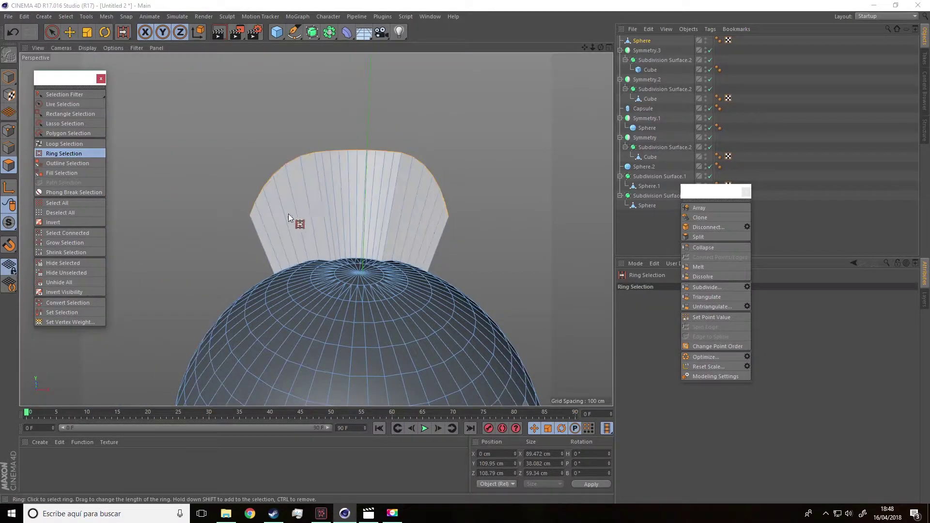
click(9, 148)
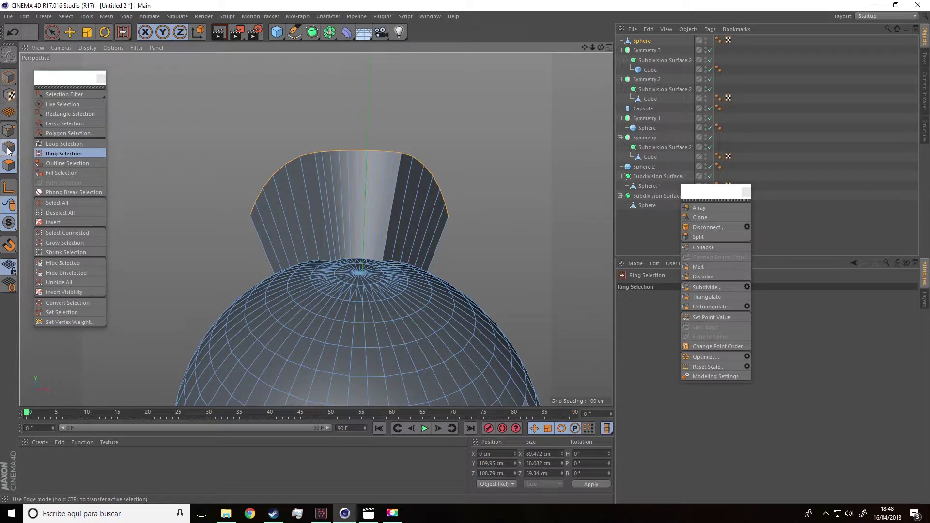
click(356, 231)
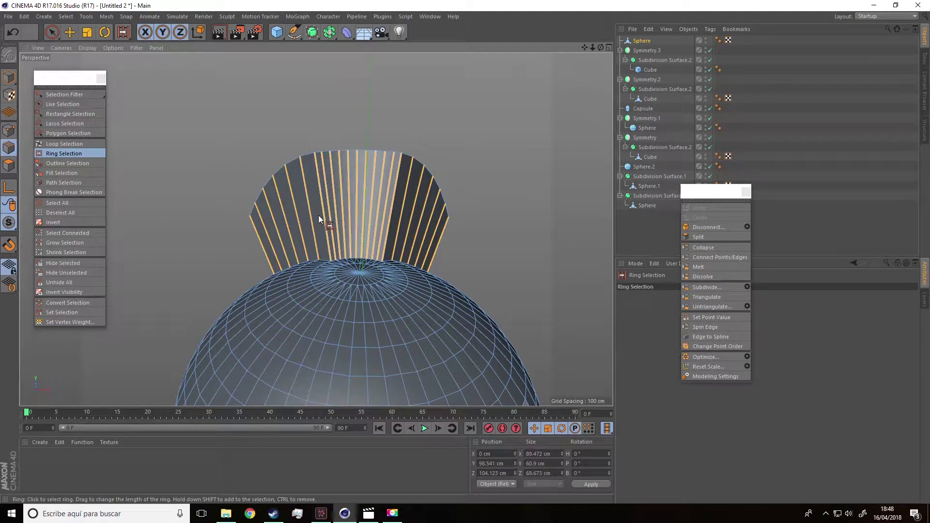
- Apply Connect Points/Edges twice to the ring of edges to subdivide the bun's sides, and clear the edge selection
click(716, 258)
alt+drag(481, 266, 311, 257)
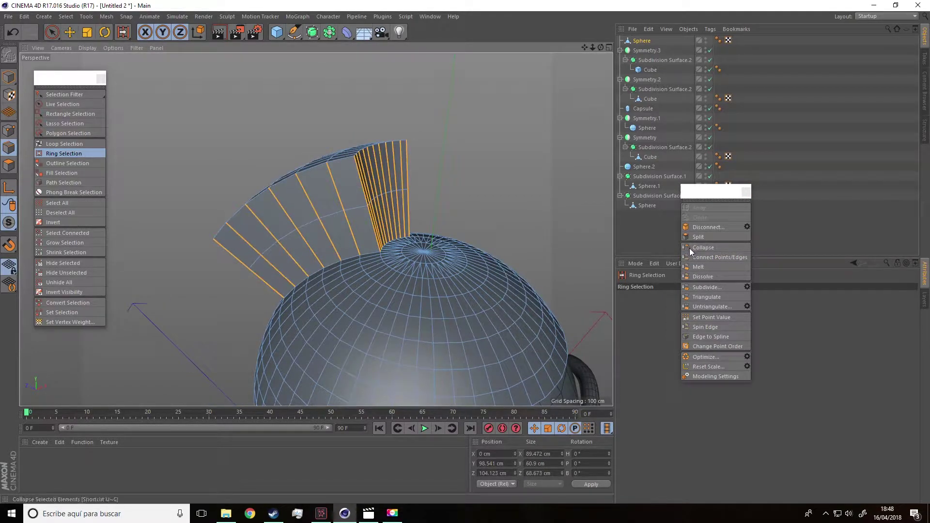
click(724, 260)
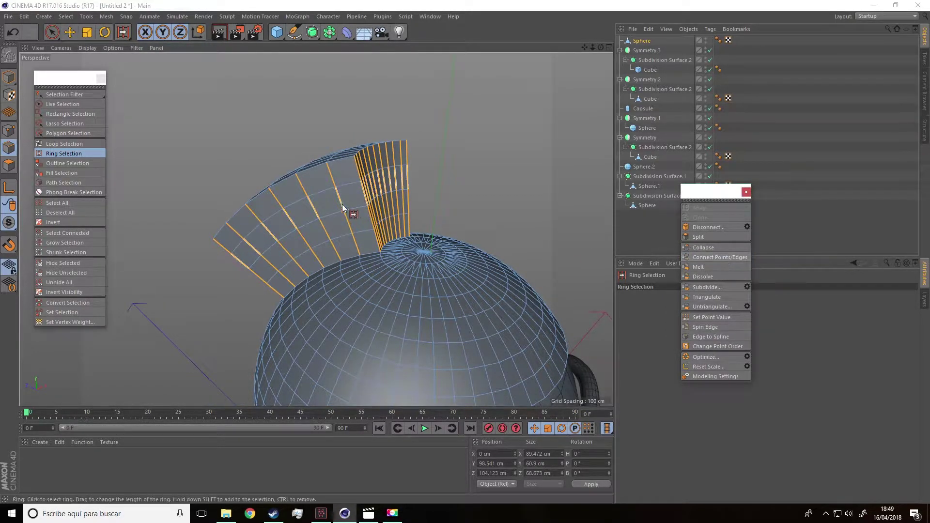
alt+drag(342, 205, 287, 211)
scroll(321, 192, down, 5)
click(51, 33)
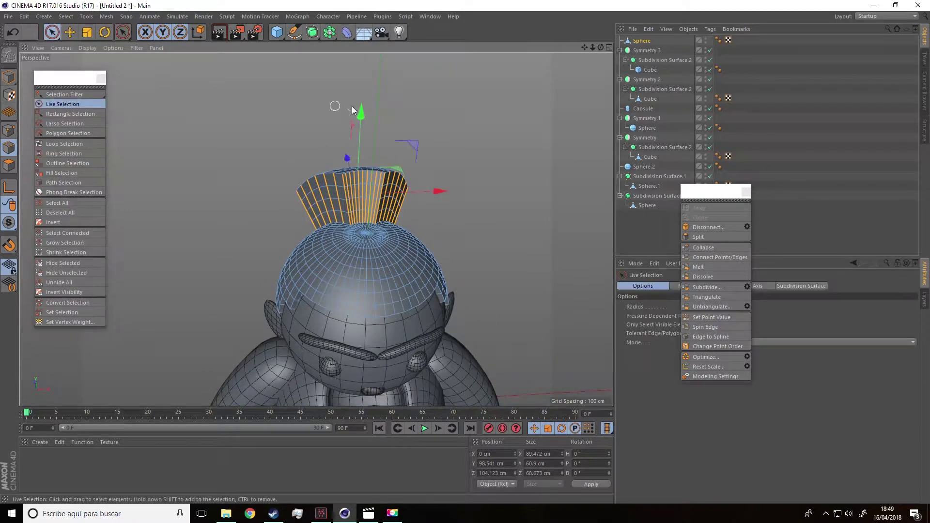
click(334, 105)
alt+drag(586, 152, 538, 141)
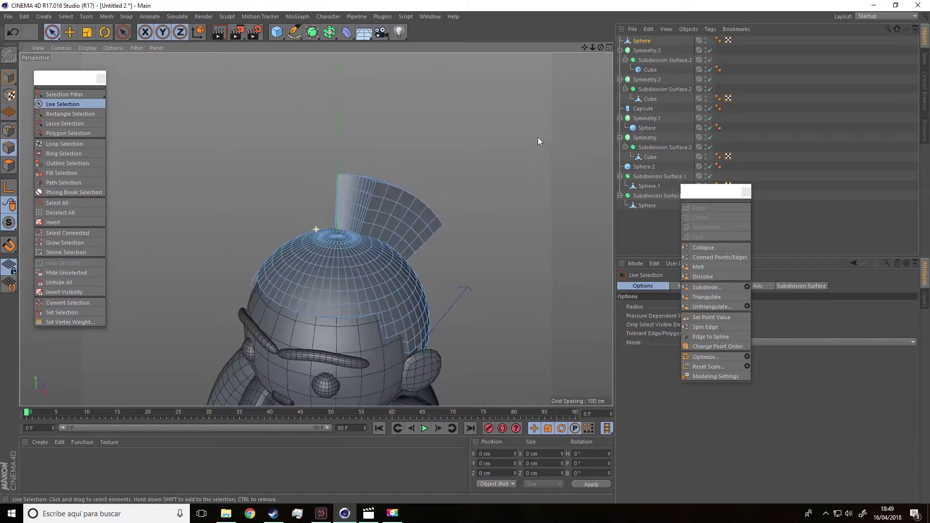
- Add a Subdivision Surface as parent of the hair sphere
click(650, 40)
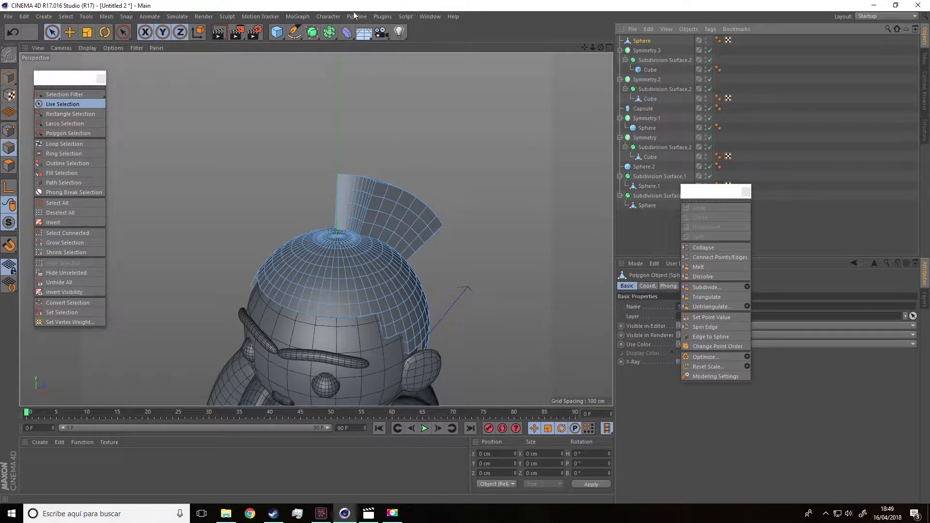
click(313, 34)
alt+click(313, 34)
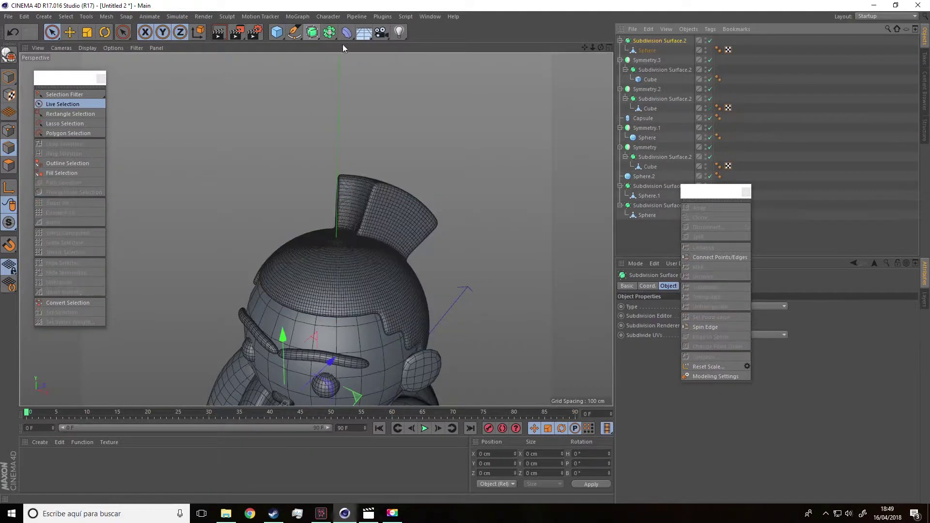
scroll(374, 151, down, 4)
alt+drag(374, 151, 247, 202)
alt+right_drag(274, 136, 504, 127)
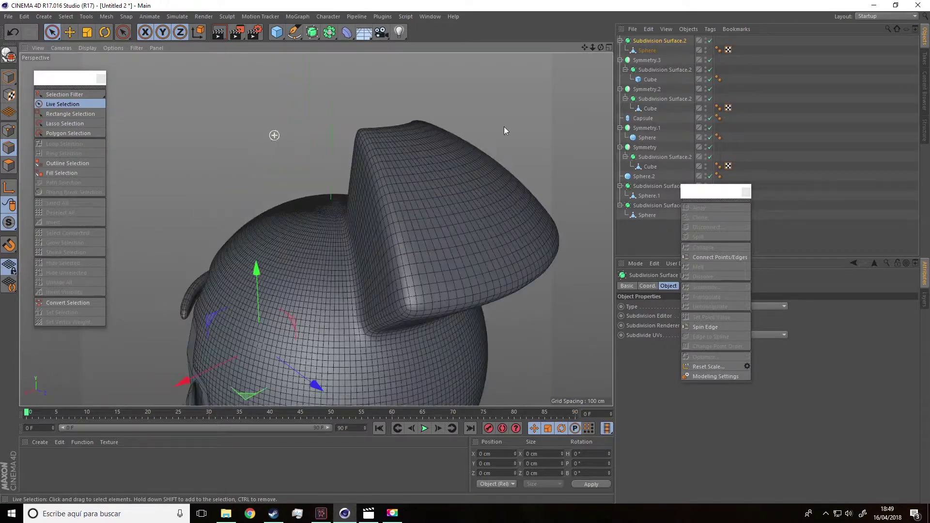
- Set the hair's Subdivision Surface to editor subdivision 1 and check the character's front
drag(743, 192, 880, 57)
click(712, 318)
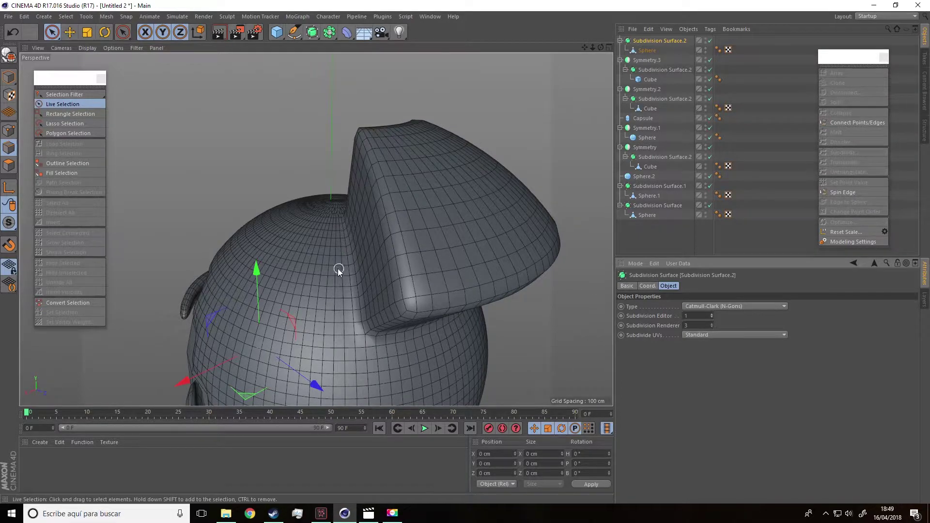
alt+drag(338, 270, 383, 211)
scroll(382, 211, down, 10)
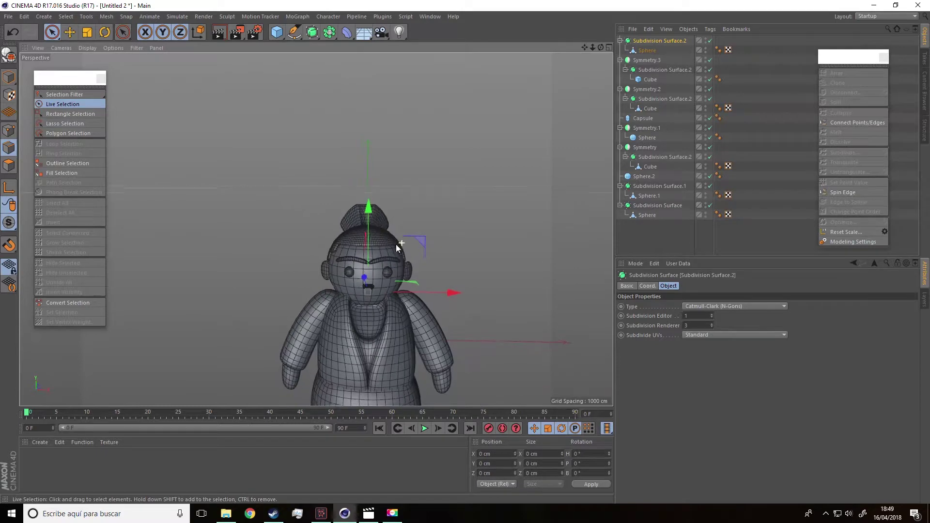
scroll(394, 212, up, 5)
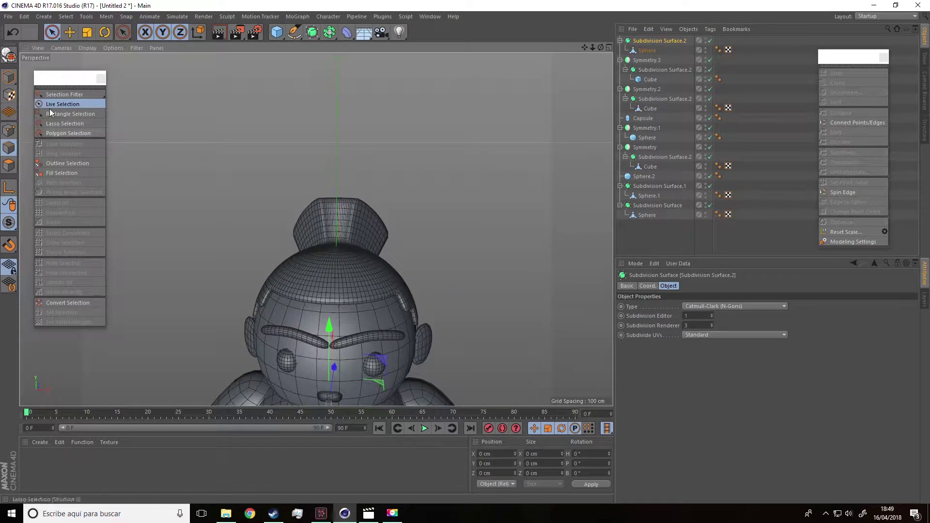
- Select the middle bands of polygons on both lateral sides of the hair bun in polygon mode
click(647, 50)
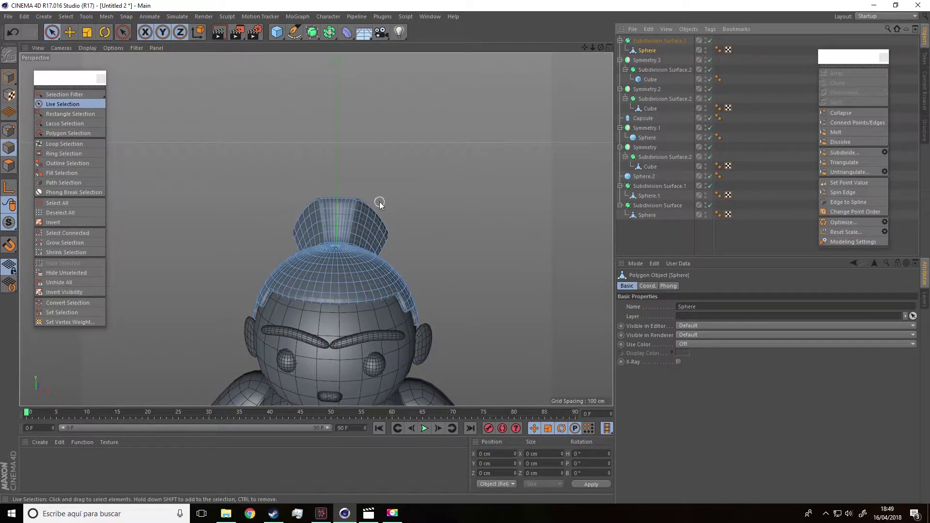
scroll(379, 201, up, 5)
scroll(466, 223, up, 1)
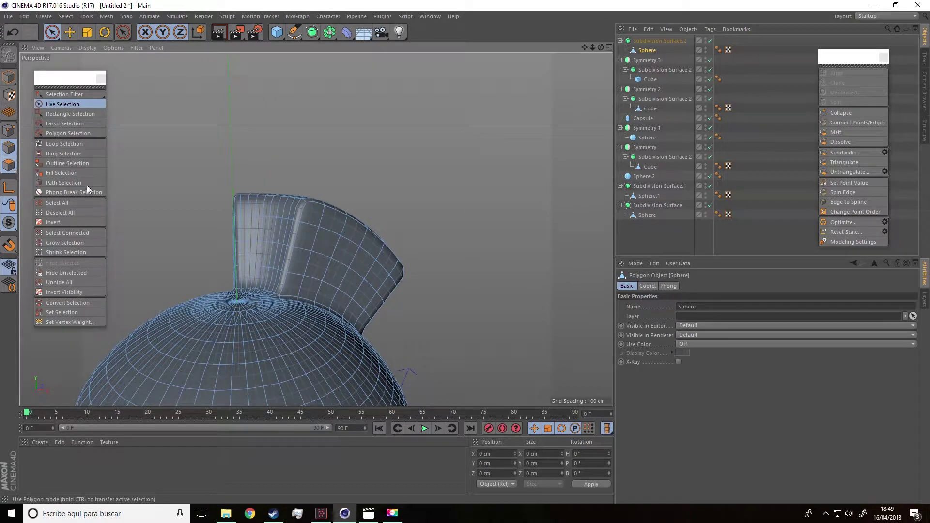
click(8, 166)
click(342, 264)
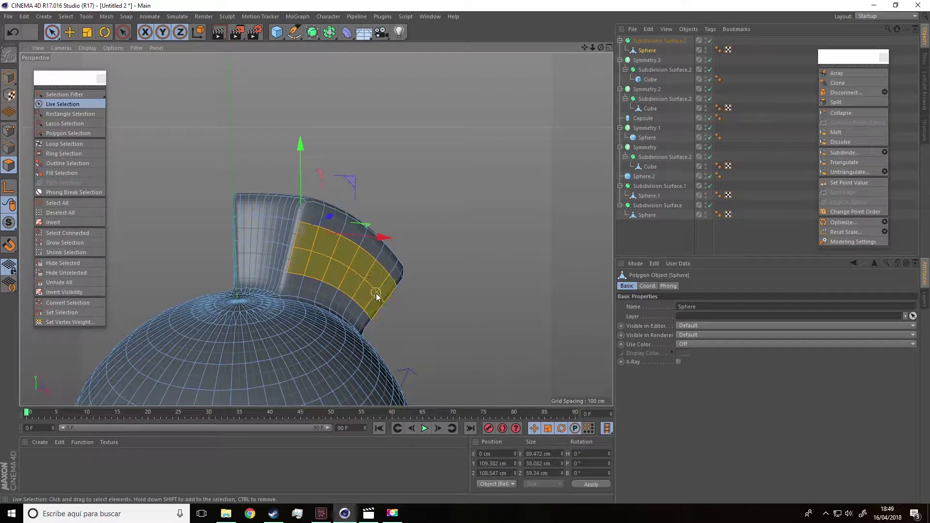
alt+drag(376, 294, 337, 257)
mouse_move(269, 256)
mouse_down()
mouse_move(203, 310)
mouse_move(279, 290)
mouse_up()
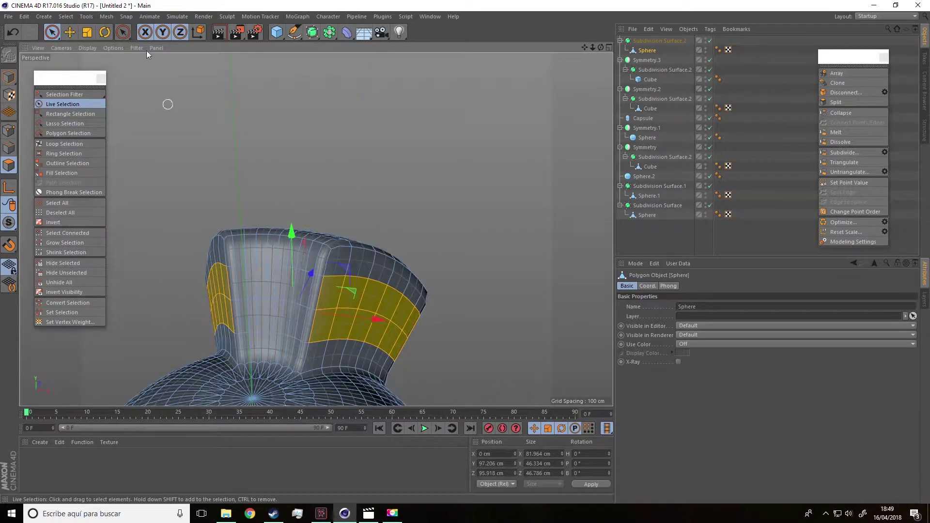
- Scale the selected side polygons along X to about 105.1 cm so the bun bulges outward
click(86, 32)
drag(379, 323, 404, 334)
alt+drag(392, 298, 389, 322)
alt+drag(390, 265, 366, 295)
scroll(367, 296, up, 4)
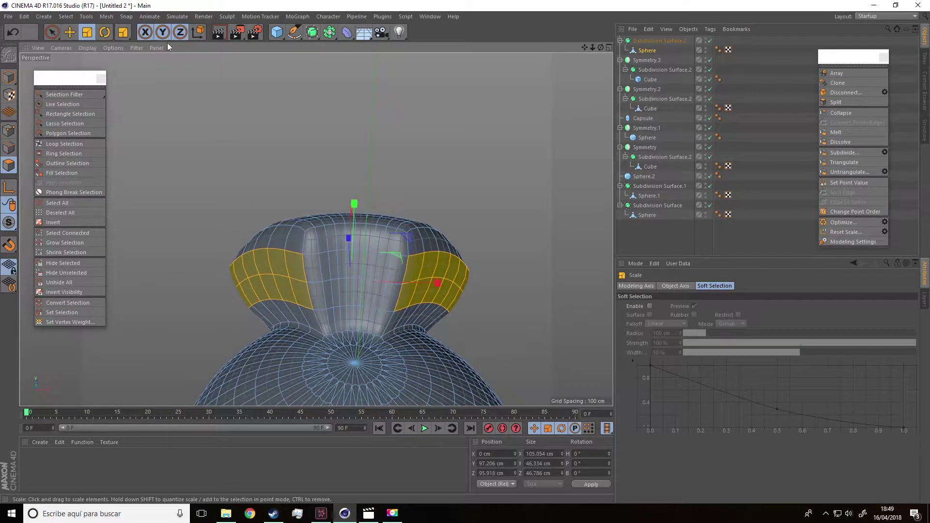
- Select the central strip of polygons on the bun's front and move it along Z to about 74.9 cm
click(53, 32)
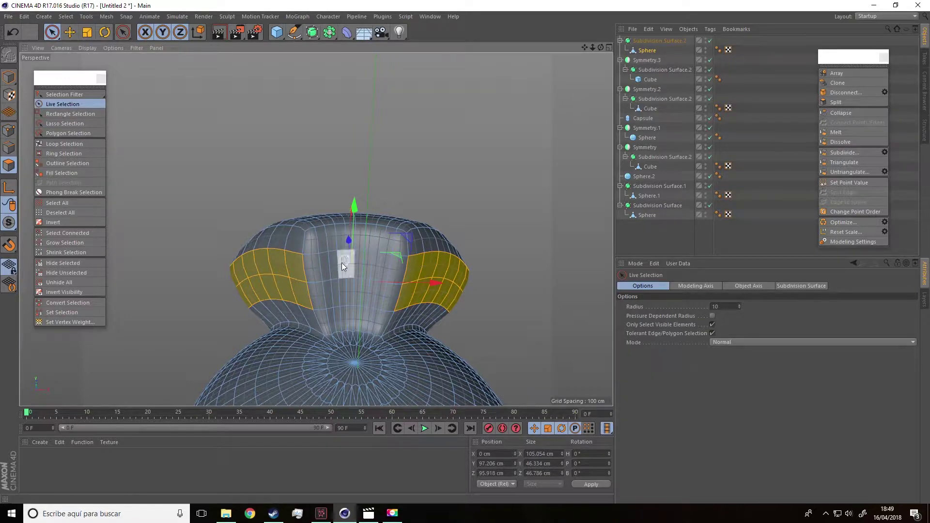
click(343, 263)
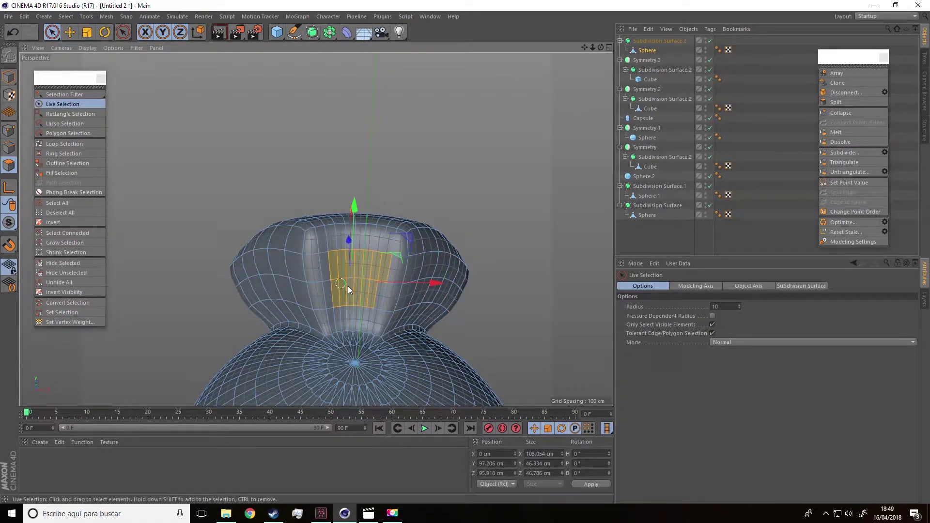
alt+drag(333, 239, 292, 324)
drag(393, 197, 388, 207)
key(ctrl+z)
alt+drag(369, 265, 346, 304)
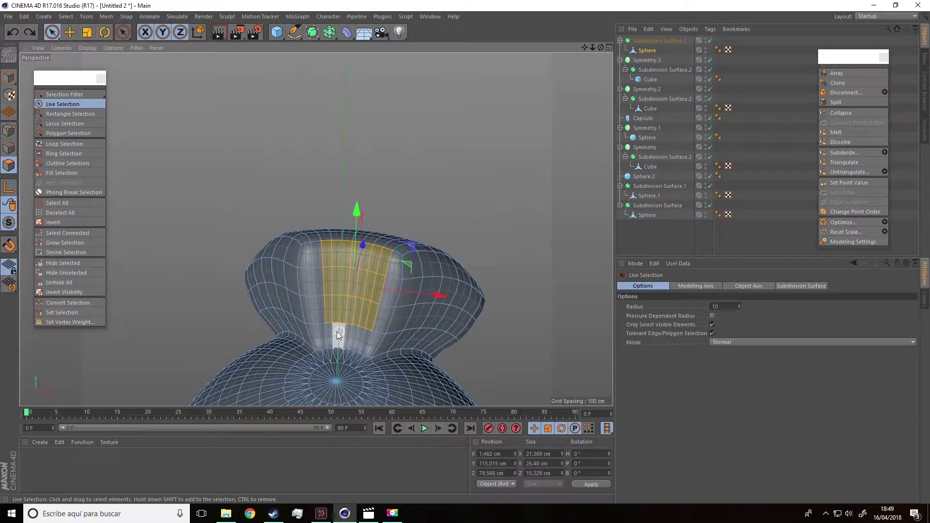
alt+drag(364, 332, 385, 303)
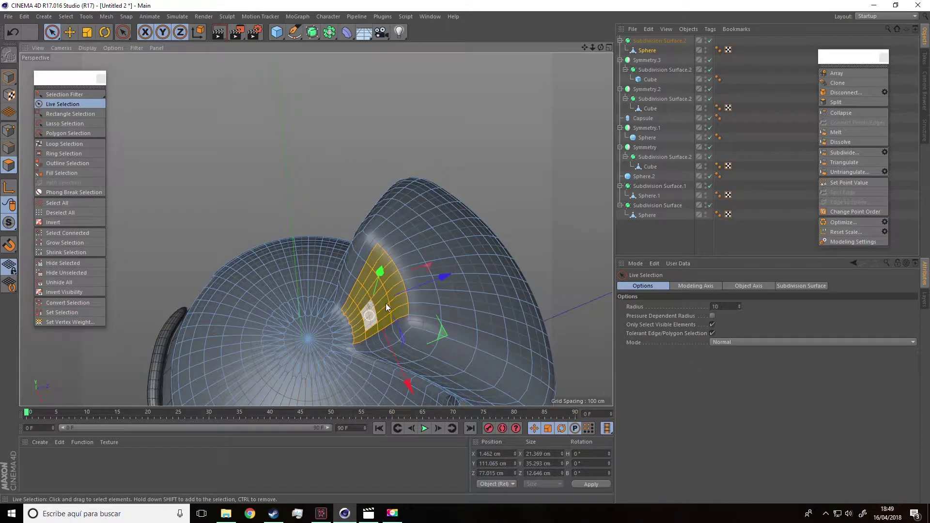
drag(447, 278, 591, 145)
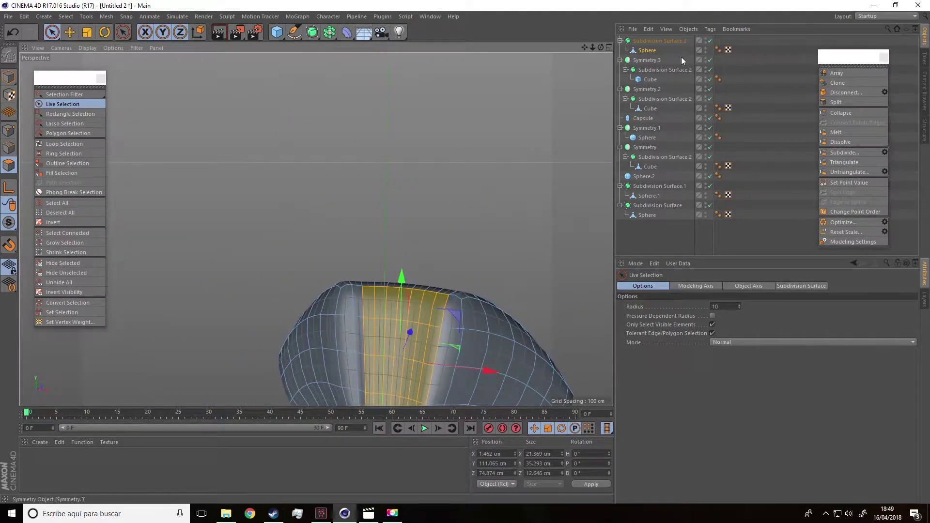
- Set the hair's Subdivision Surface to editor subdivision 2
click(657, 40)
click(711, 314)
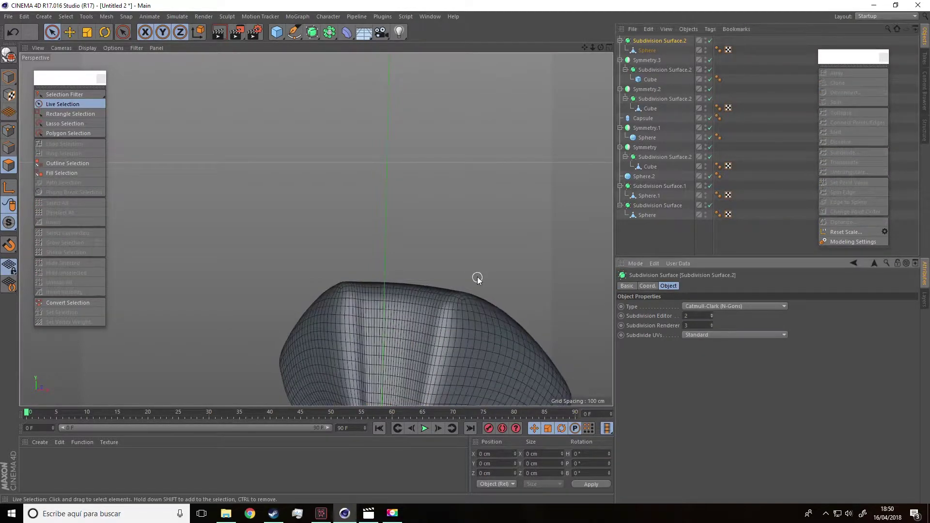
scroll(402, 94, down, 5)
scroll(451, 179, down, 5)
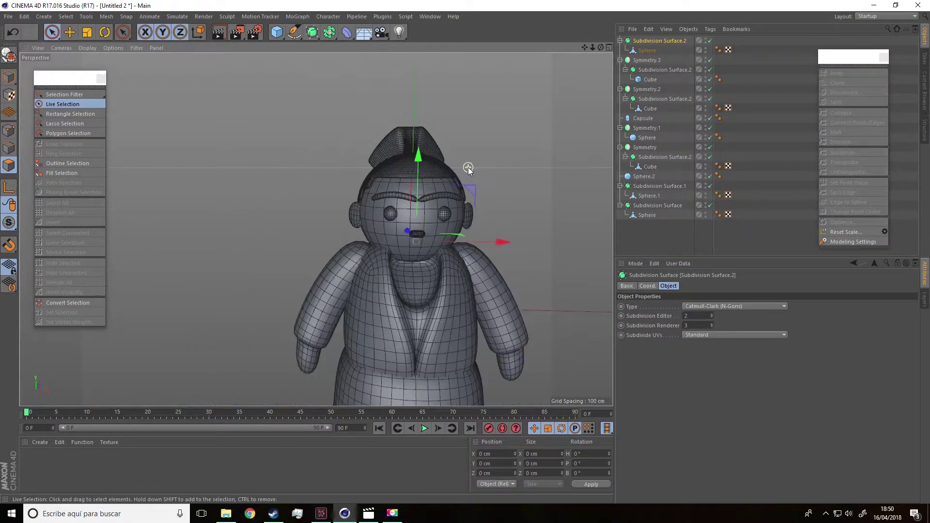
- Examine the smoothed hair and bun from the front, above and both sides of the character
alt+drag(467, 166, 460, 195)
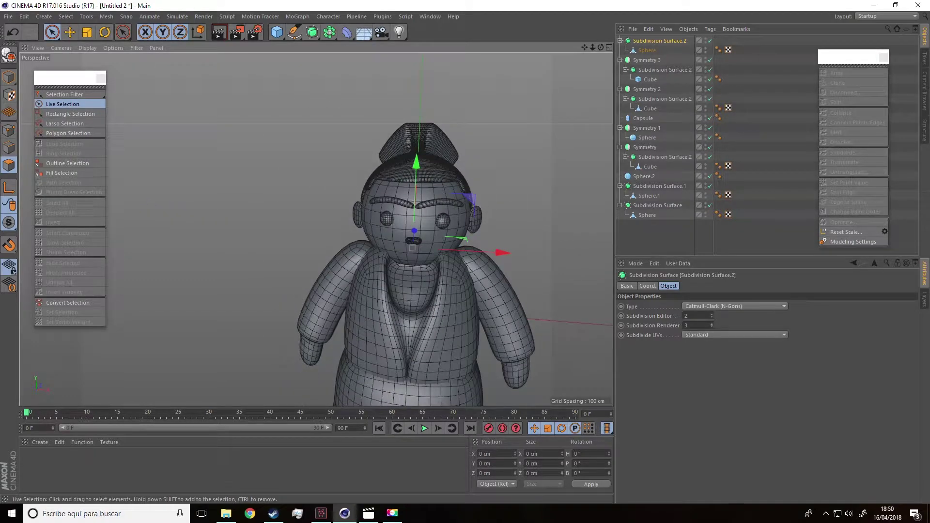
alt+drag(213, 129, 306, 164)
scroll(488, 121, up, 5)
alt+drag(454, 114, 435, 139)
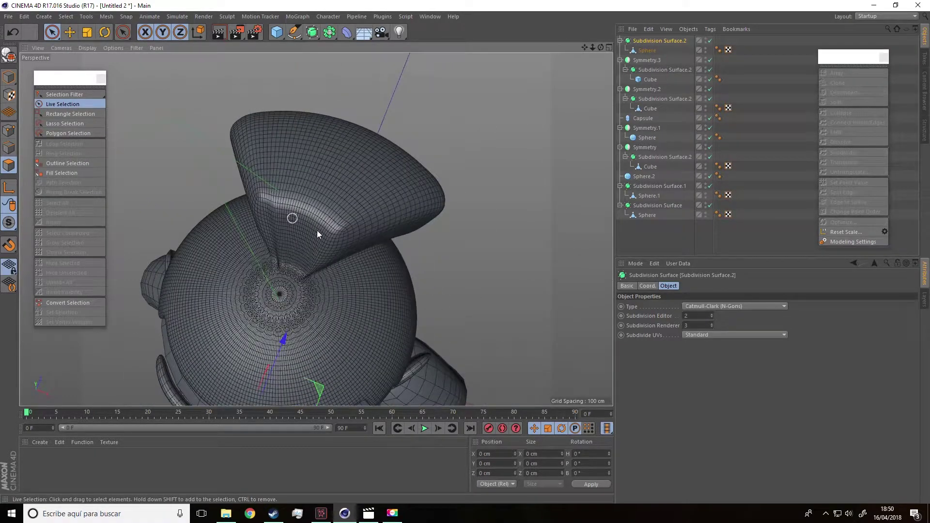
alt+drag(309, 240, 342, 137)
scroll(353, 178, down, 5)
scroll(452, 211, up, 1)
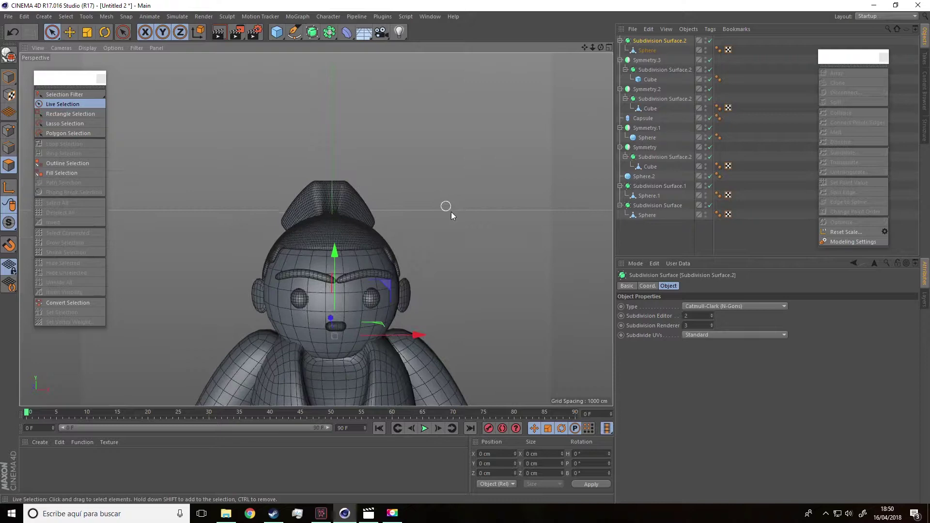
alt+middle_drag(452, 211, 397, 148)
alt+drag(397, 191, 315, 184)
scroll(314, 181, up, 4)
alt+drag(396, 192, 380, 187)
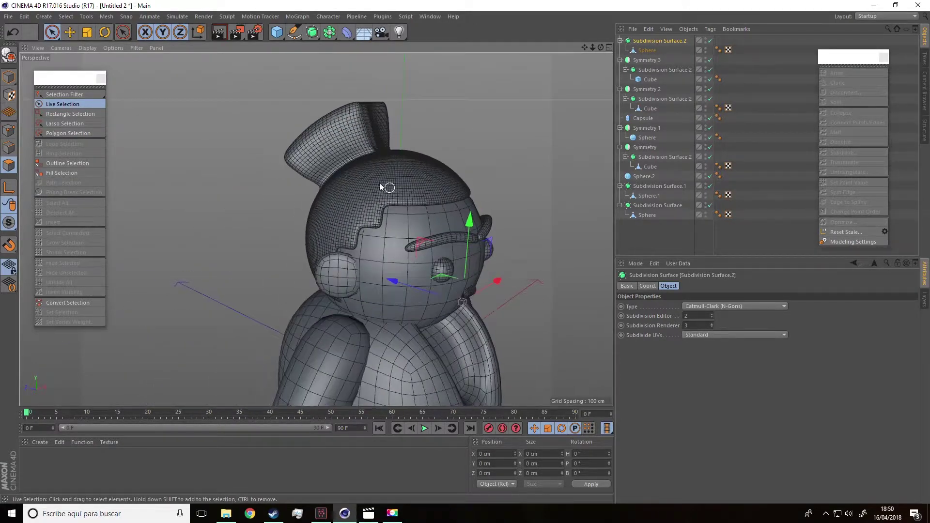
alt+drag(404, 149, 321, 129)
scroll(349, 145, down, 5)
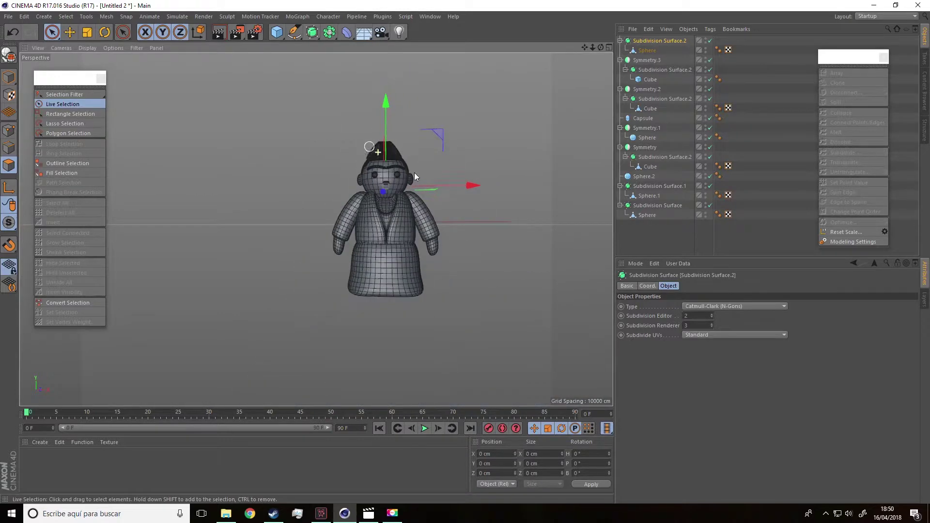
scroll(427, 169, up, 2)
alt+drag(406, 158, 244, 149)
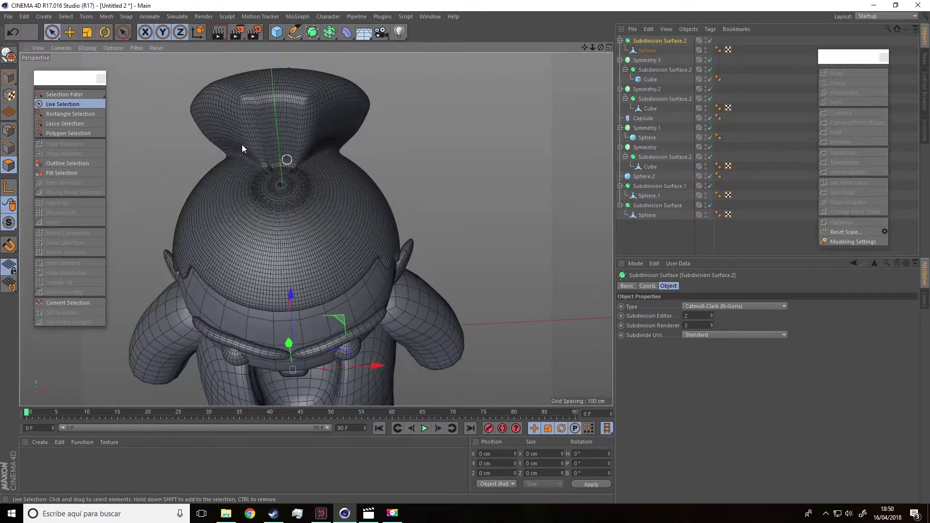
- Select one vertical strip of polygons on each side of the bun's front centre on the hair sphere
click(651, 50)
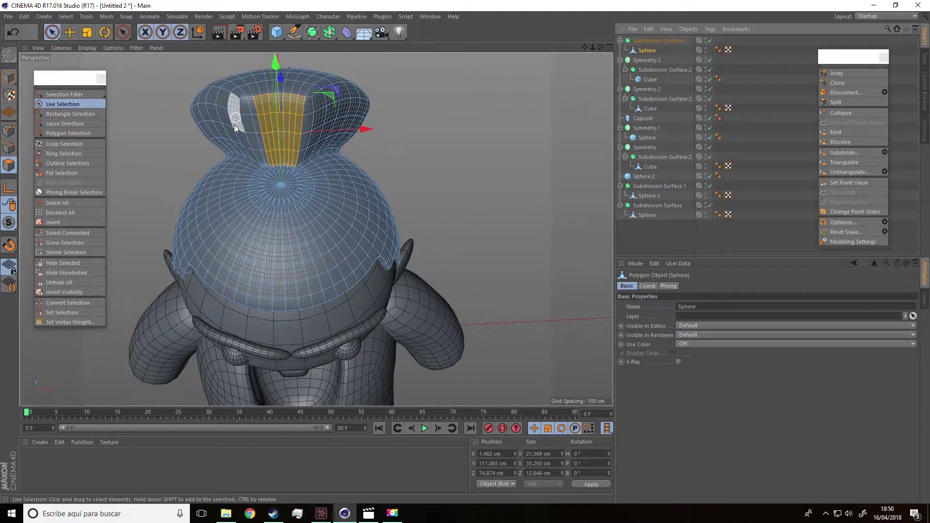
alt+drag(234, 124, 255, 114)
click(263, 139)
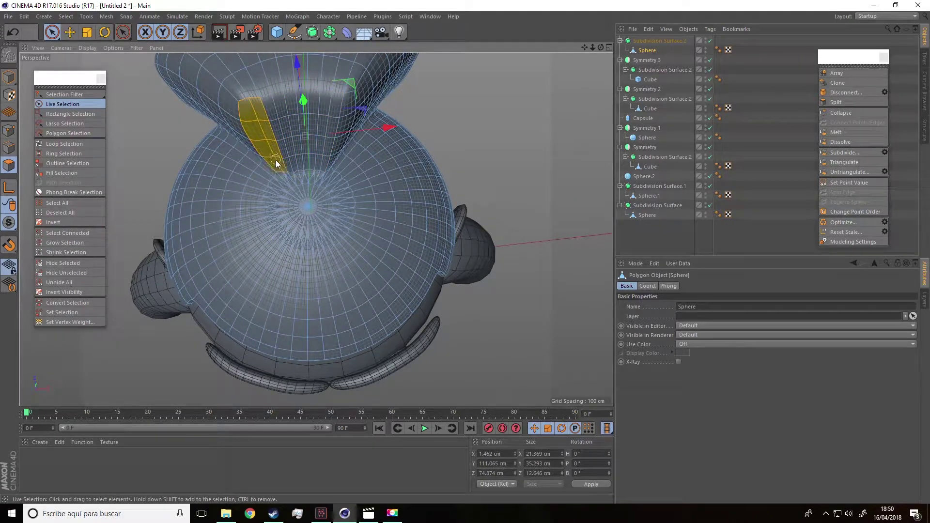
alt+drag(310, 145, 357, 110)
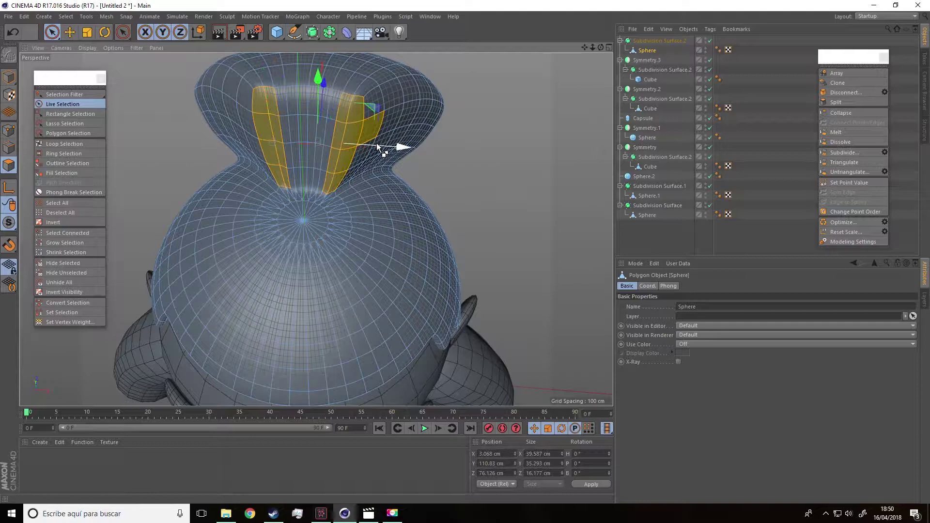
drag(377, 143, 358, 177)
key(ctrl+z)
ctrl+click(372, 126)
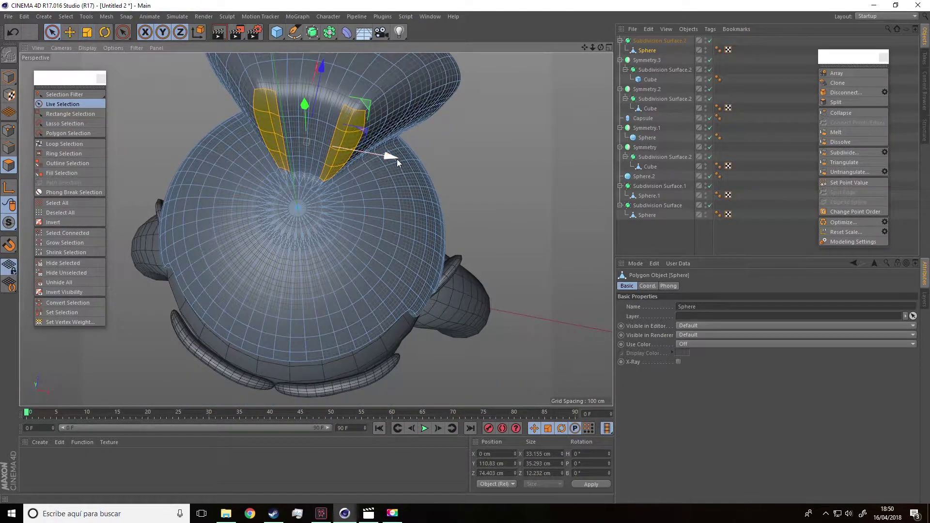
- Scale the two selected strips to about 35.5 cm along X and about 11.5 cm along Z
click(88, 33)
drag(394, 156, 399, 158)
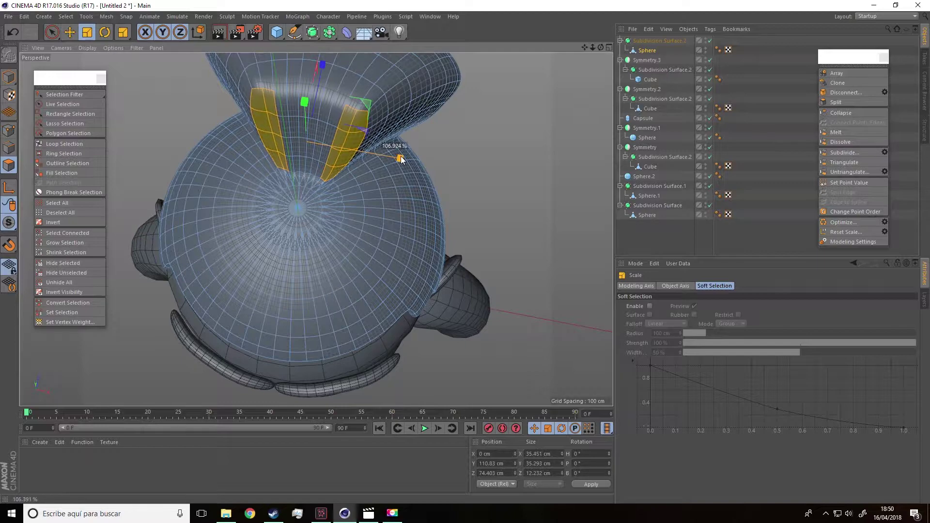
drag(319, 73, 318, 73)
- Select the band of polygons across the lower back of the bun, just above the head
alt+drag(353, 101, 240, 43)
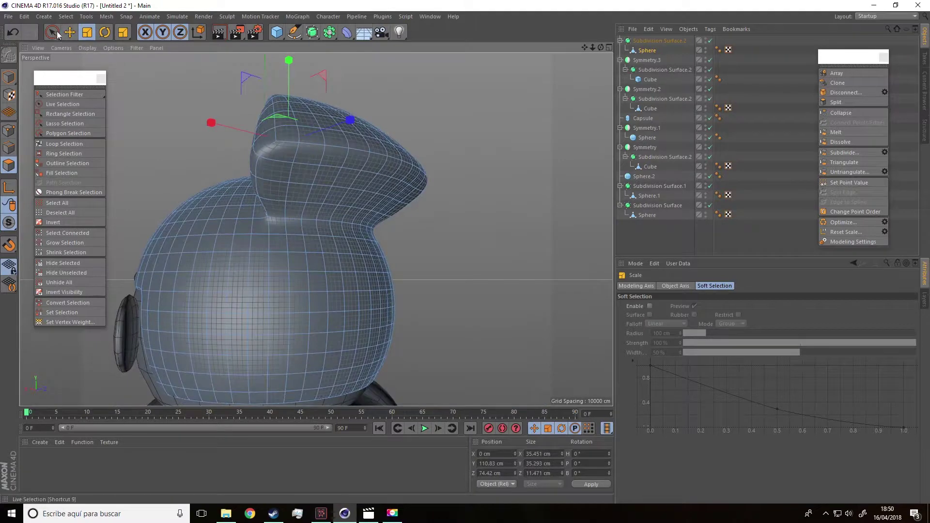
click(63, 104)
click(305, 187)
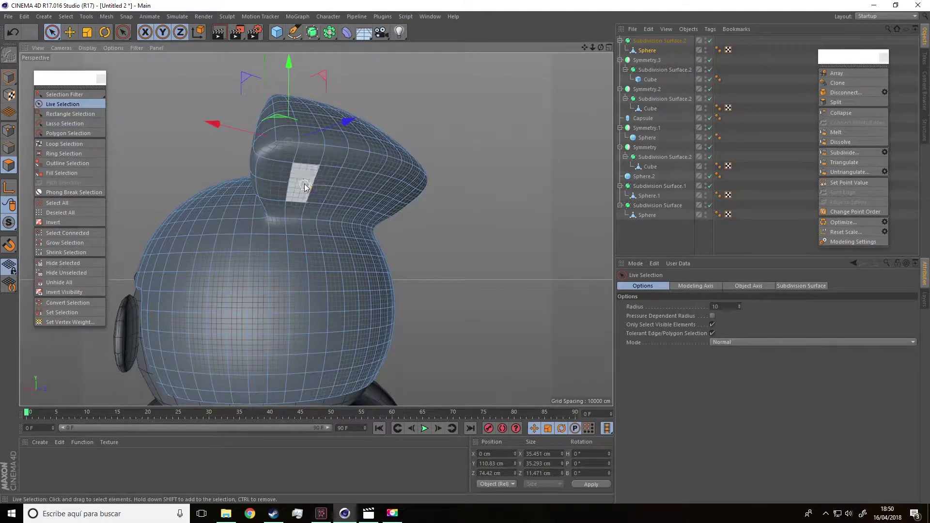
mouse_move(305, 187)
mouse_down()
mouse_move(385, 193)
mouse_move(345, 210)
mouse_up()
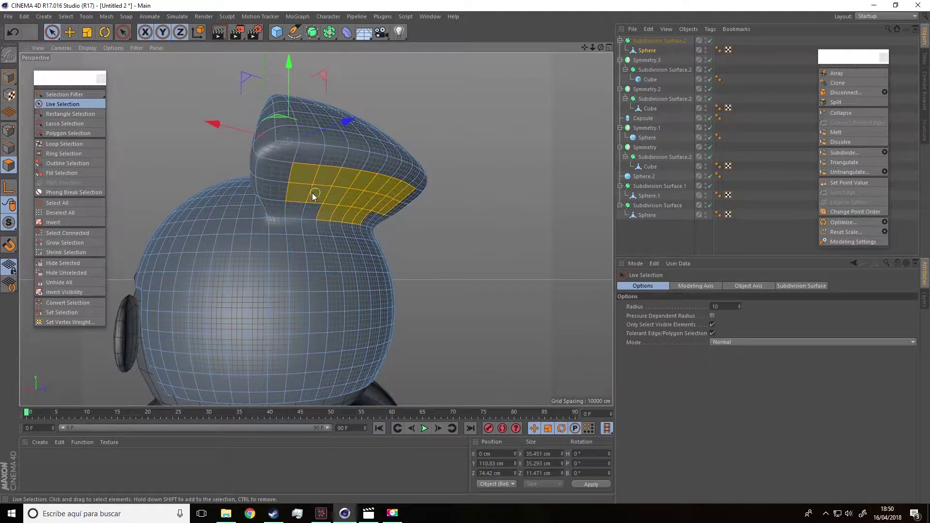
drag(373, 213, 368, 214)
mouse_move(362, 217)
alt+mouse_down()
mouse_move(303, 179)
mouse_move(319, 283)
mouse_move(315, 271)
alt+mouse_up()
- Narrow the selected lower back polygons along X to about 60 cm and clear the selection
click(87, 33)
alt+drag(272, 146, 279, 185)
drag(285, 219, 334, 203)
click(70, 33)
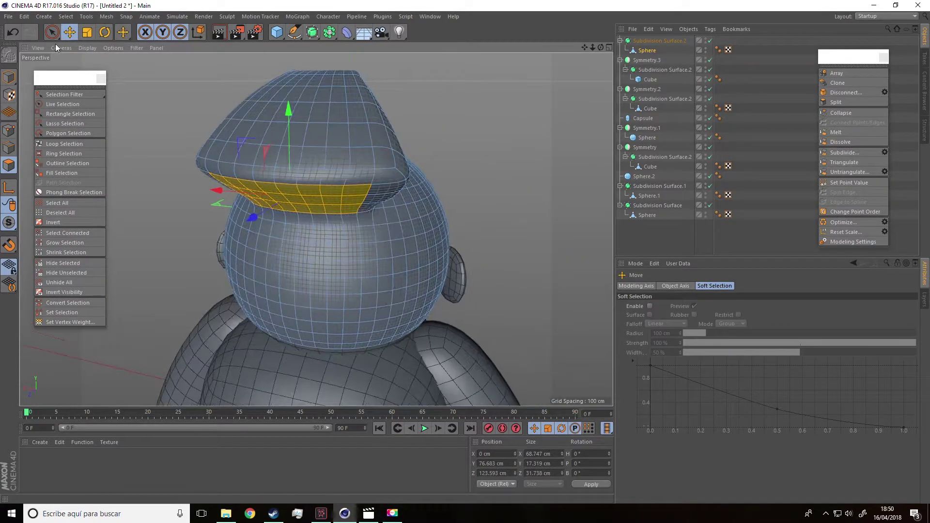
drag(211, 187, 220, 195)
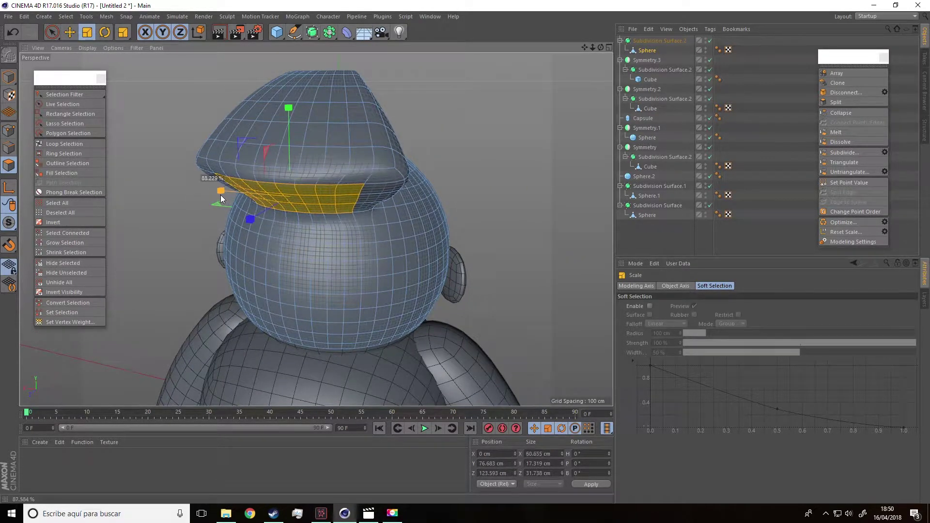
alt+drag(316, 229, 422, 175)
click(435, 233)
alt+drag(448, 245, 448, 274)
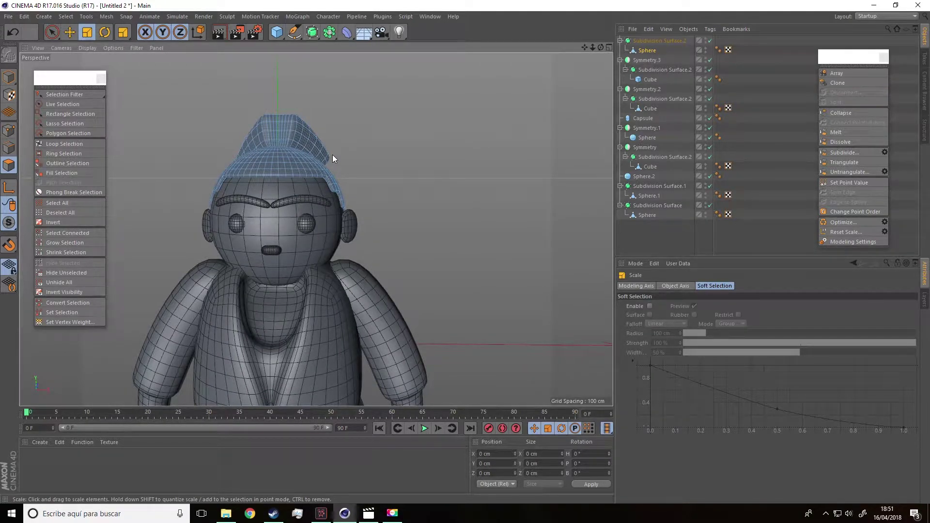
- Add a Sphere primitive and scale it down uniformly to a radius of about 55 cm
click(276, 32)
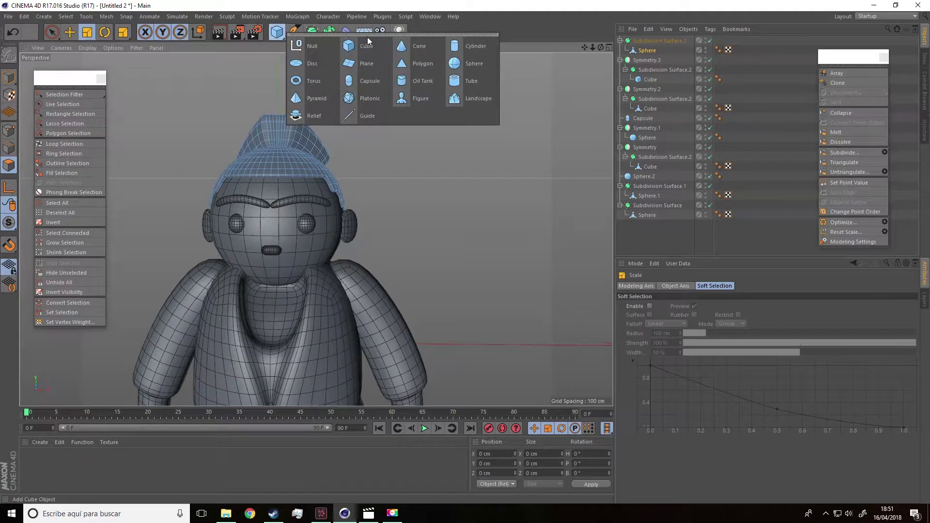
click(464, 64)
scroll(394, 218, down, 3)
alt+drag(394, 218, 339, 203)
drag(242, 203, 124, 273)
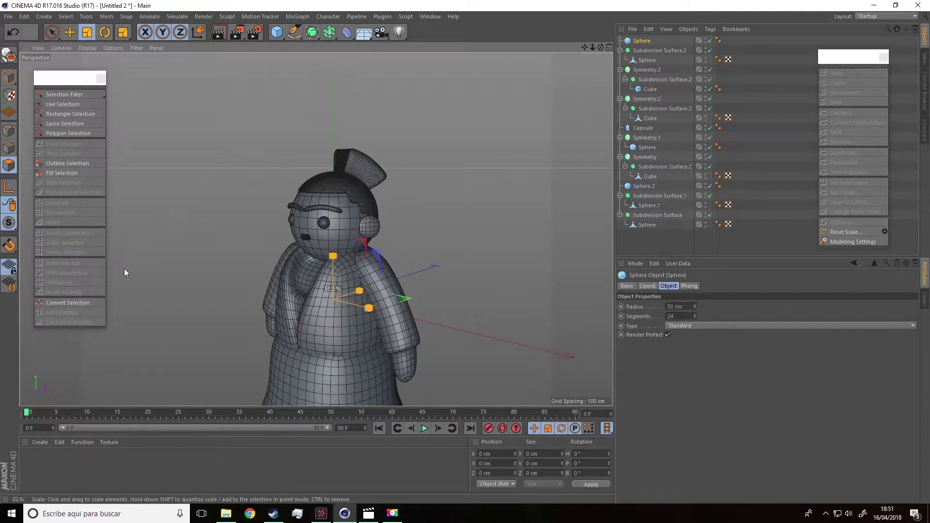
- Move the new sphere along Z out in front of the character and scale it down further
click(73, 32)
scroll(426, 279, down, 3)
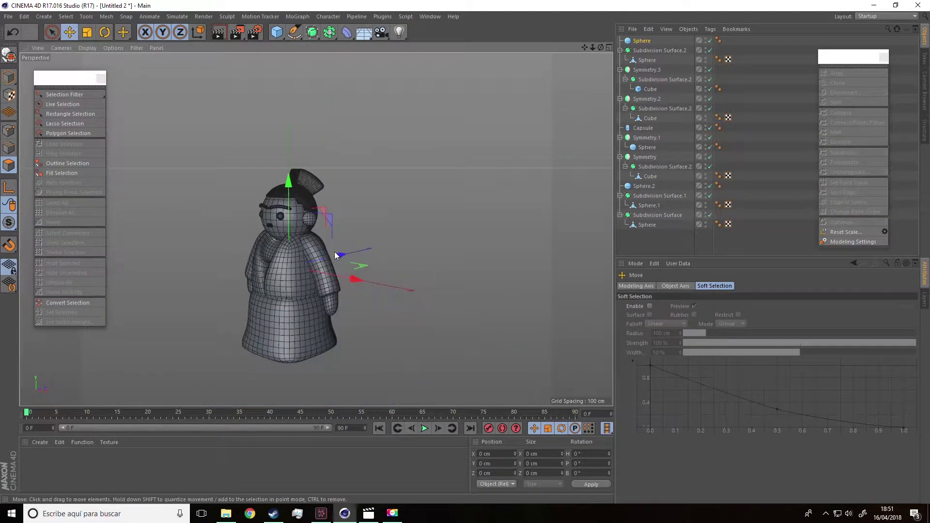
drag(334, 252, 235, 292)
key(t)
drag(160, 186, 68, 266)
- Raise the small sphere and move it back along Z onto the head at the front base of the bun
click(69, 32)
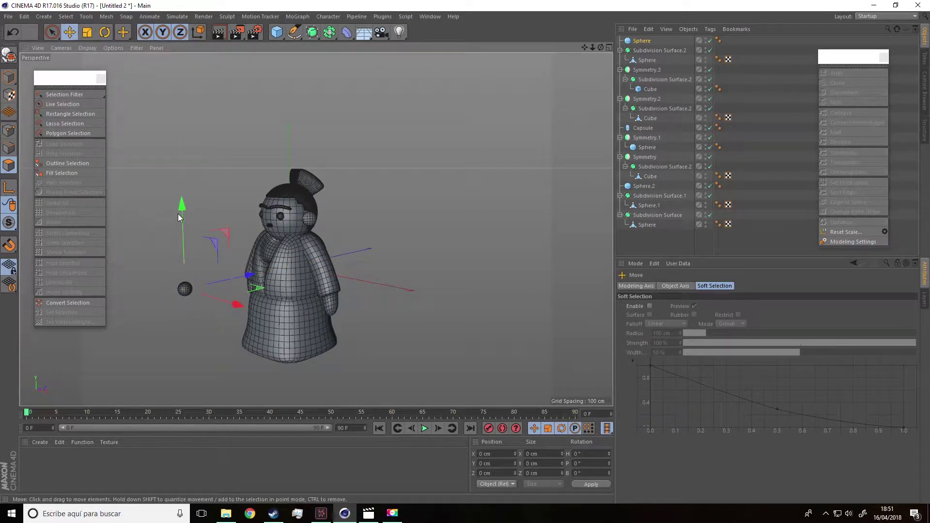
drag(182, 203, 181, 95)
drag(242, 175, 275, 156)
alt+right_drag(276, 155, 339, 209)
scroll(455, 357, down, 6)
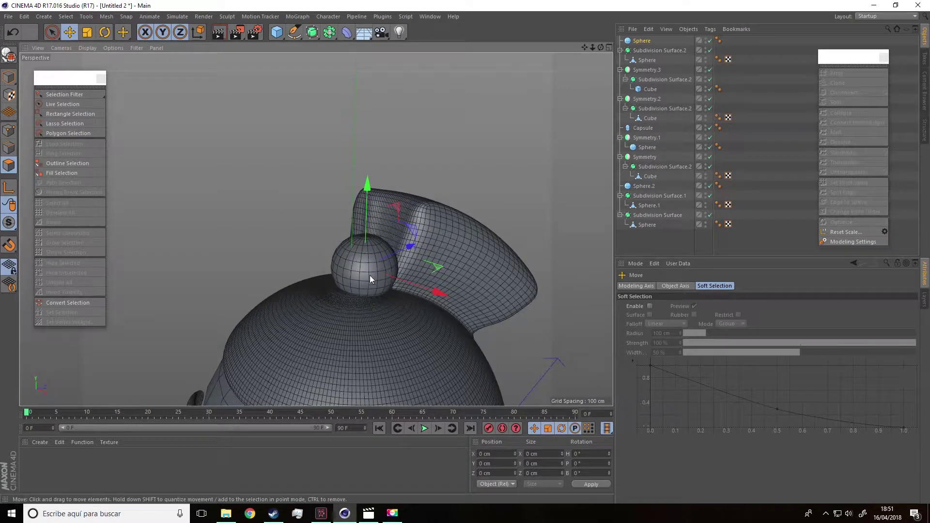
- Scale the sphere down uniformly to a small bead at the bun's base and check its placement from several angles
key(r)
key(t)
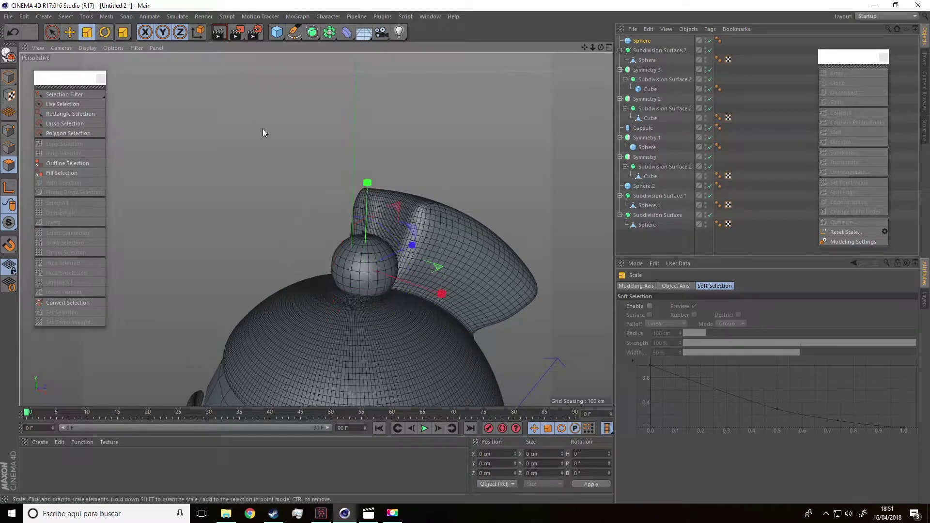
drag(201, 159, 140, 192)
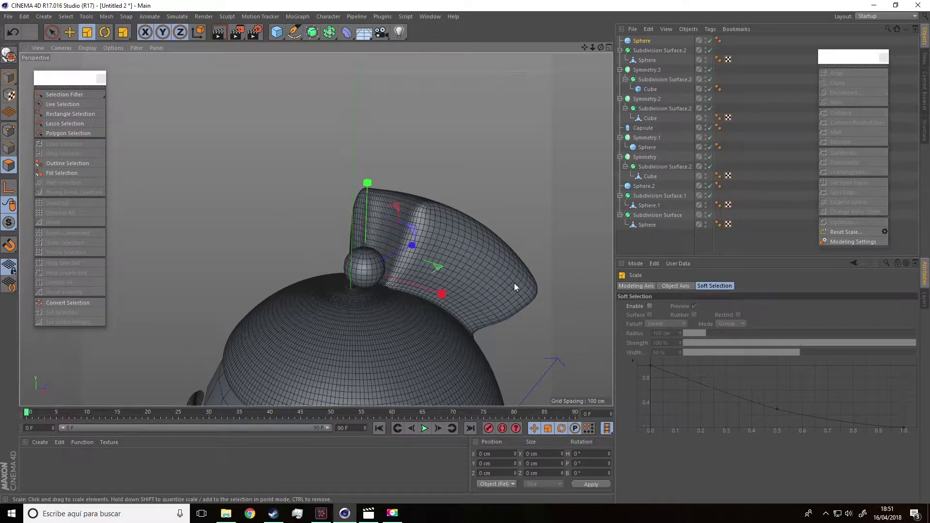
alt+drag(318, 264, 386, 250)
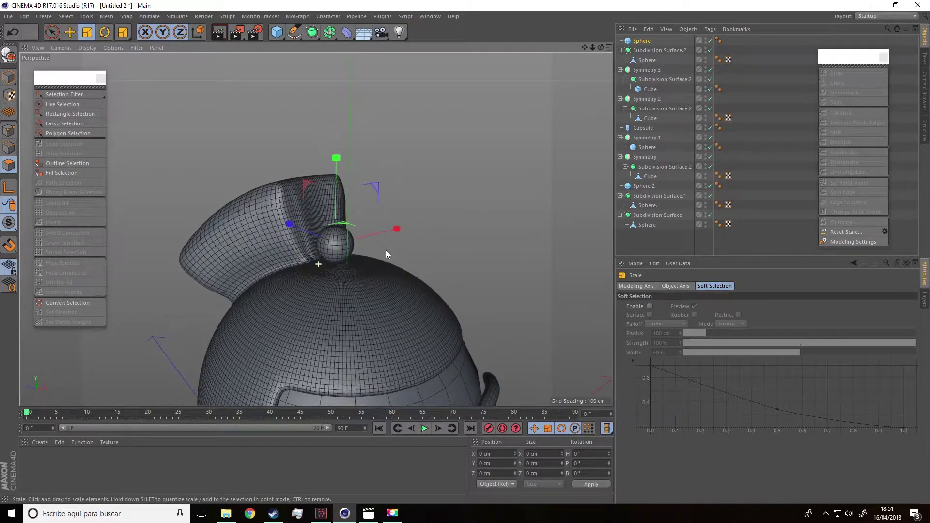
alt+drag(457, 200, 455, 182)
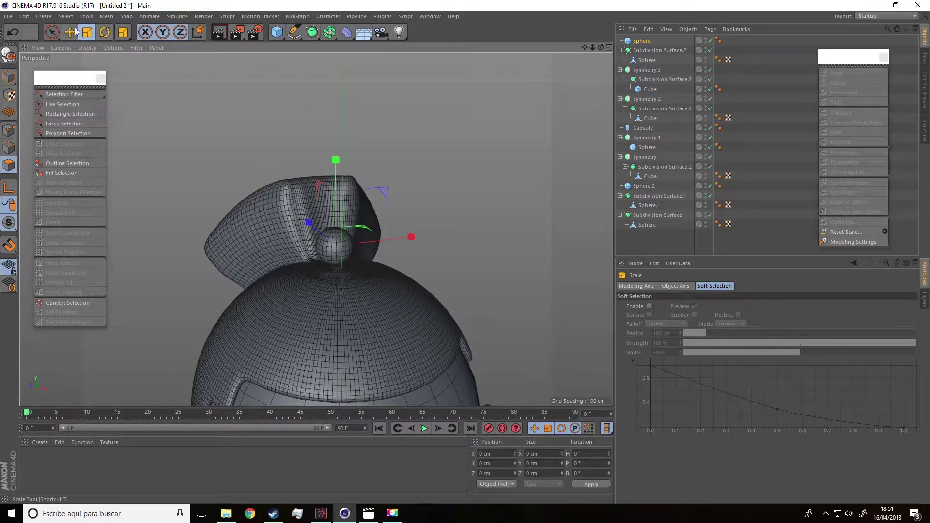
alt+drag(455, 166, 487, 234)
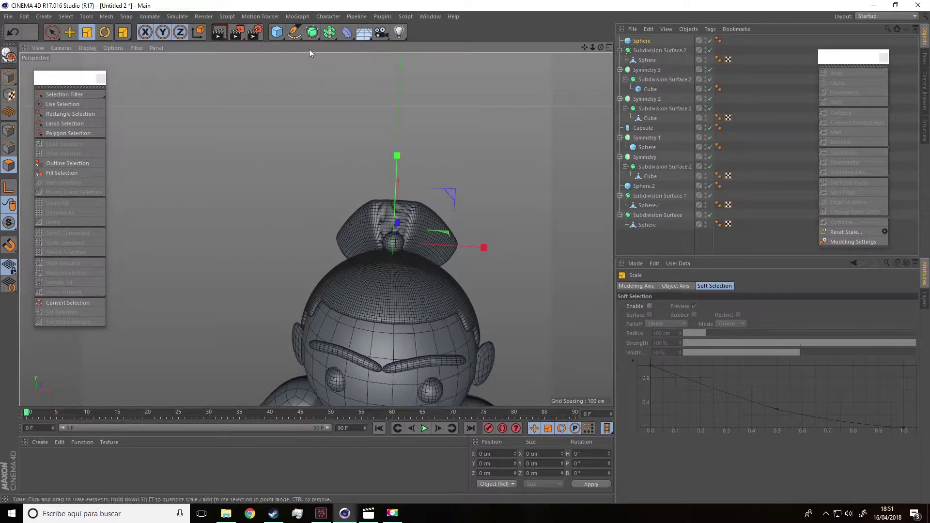
- Add an Array object, nest the small bead sphere inside it and set the sphere's radius to 12 cm
click(329, 32)
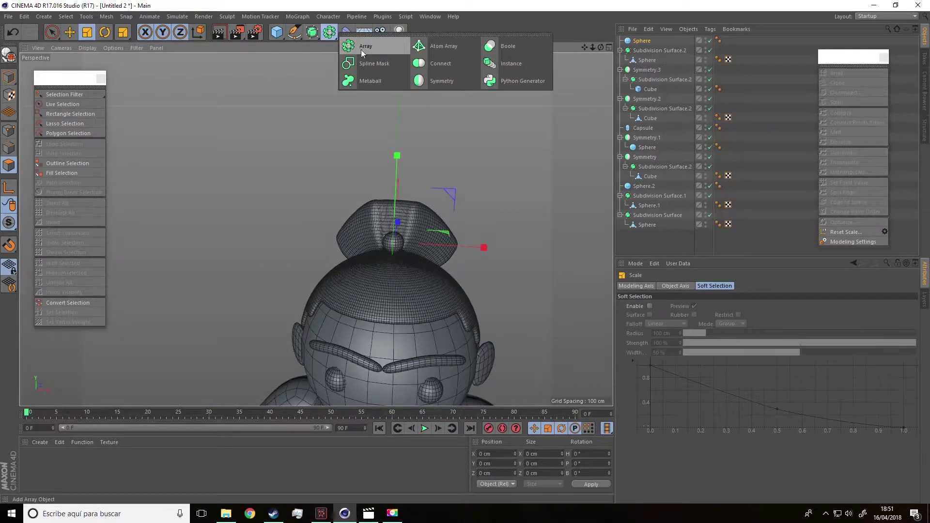
click(366, 46)
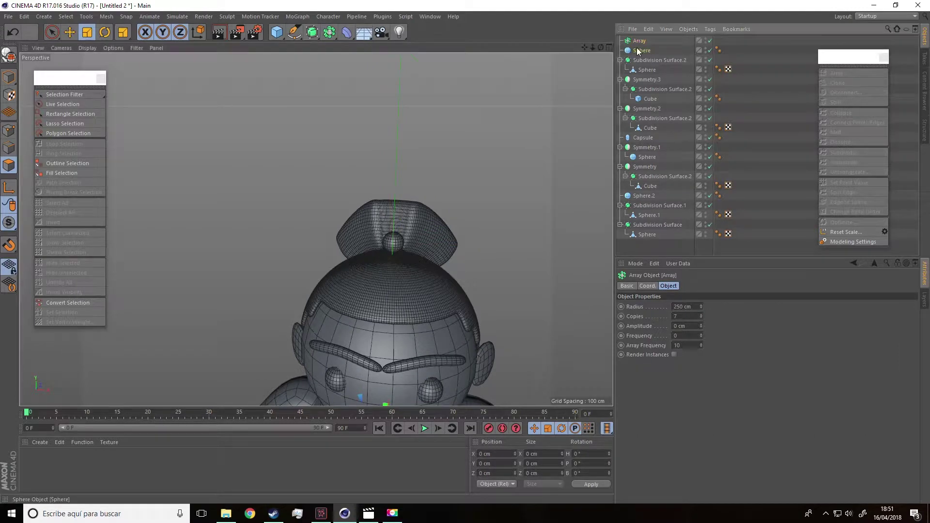
scroll(371, 244, down, 6)
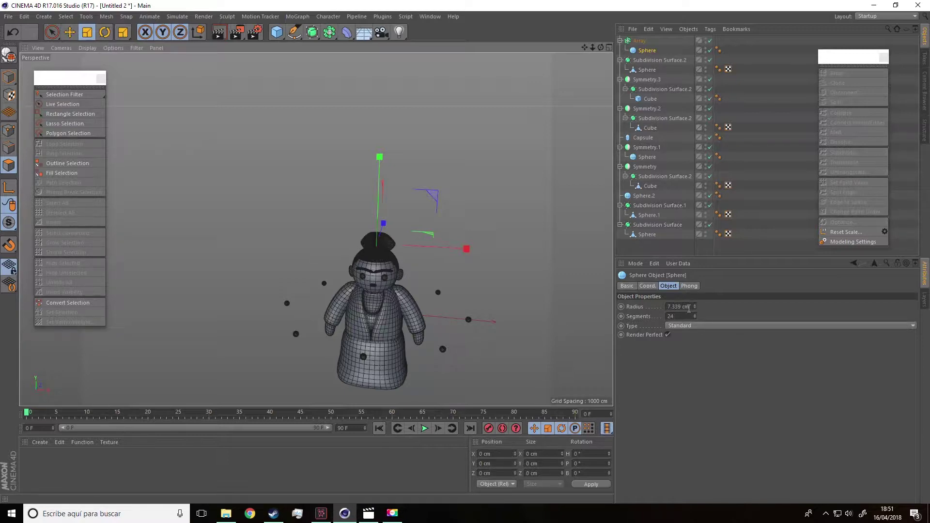
drag(694, 307, 690, 313)
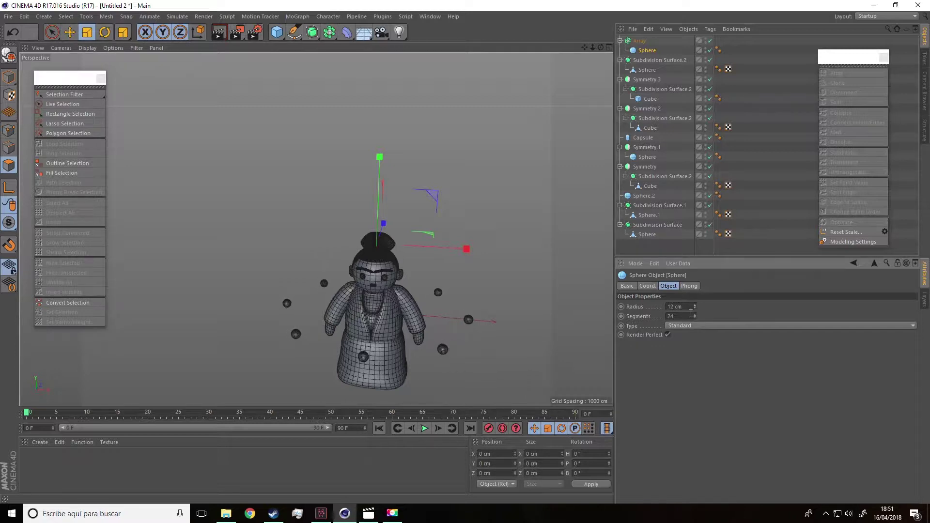
- Reduce the array's radius to 89 cm and move the ring of spheres up and back to the hair bun
click(639, 42)
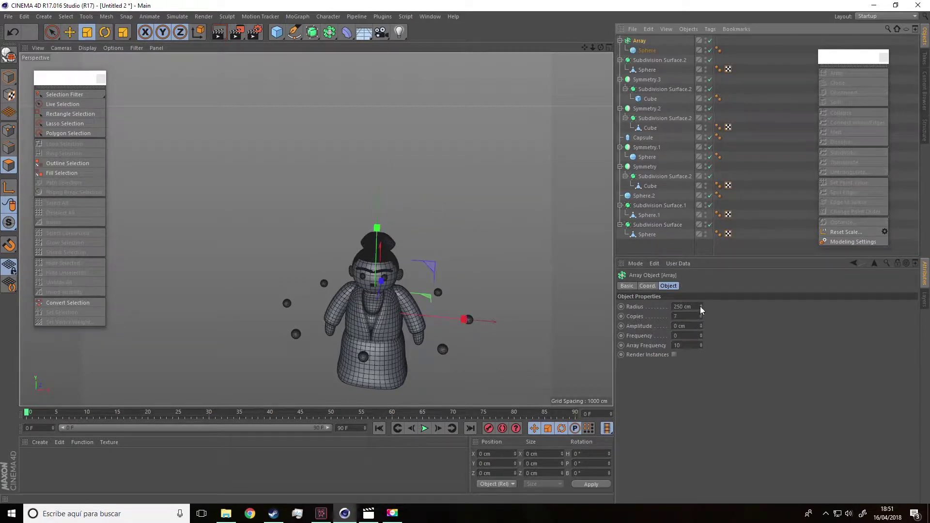
mouse_move(701, 310)
mouse_down()
mouse_move(701, 322)
mouse_move(701, 294)
mouse_move(701, 304)
mouse_up()
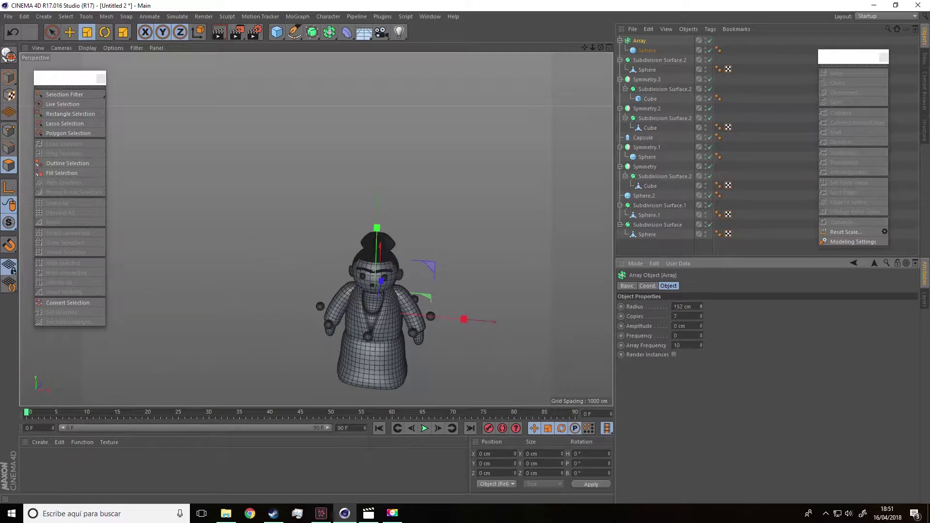
key(e)
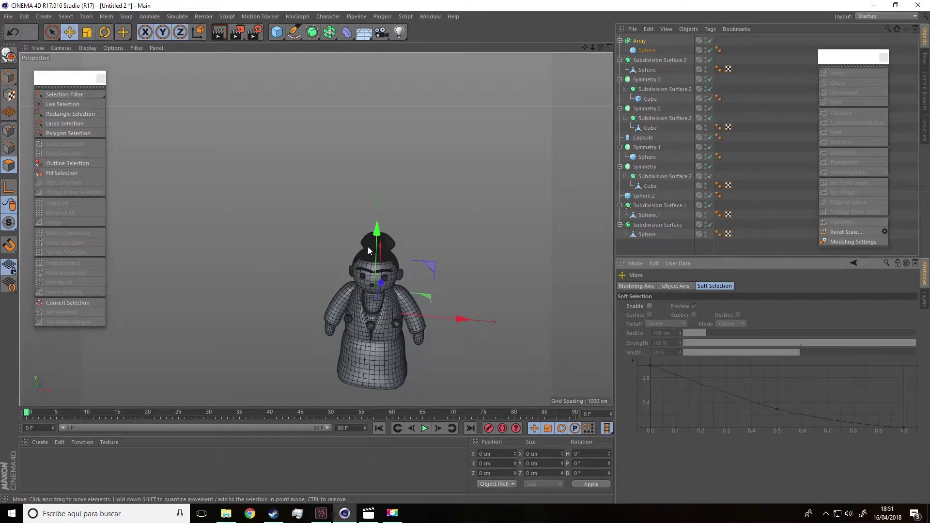
drag(378, 229, 385, 160)
scroll(386, 208, up, 5)
alt+drag(407, 268, 337, 217)
drag(382, 157, 426, 128)
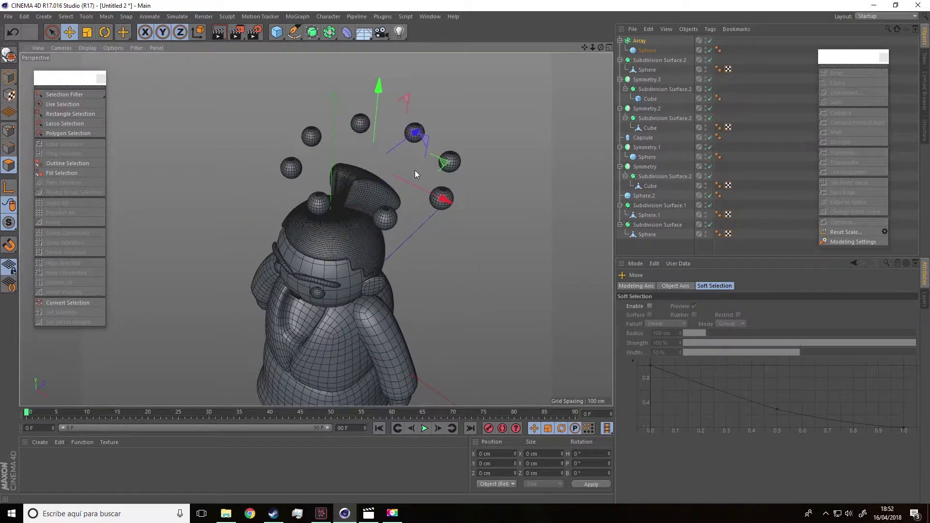
alt+drag(414, 170, 404, 144)
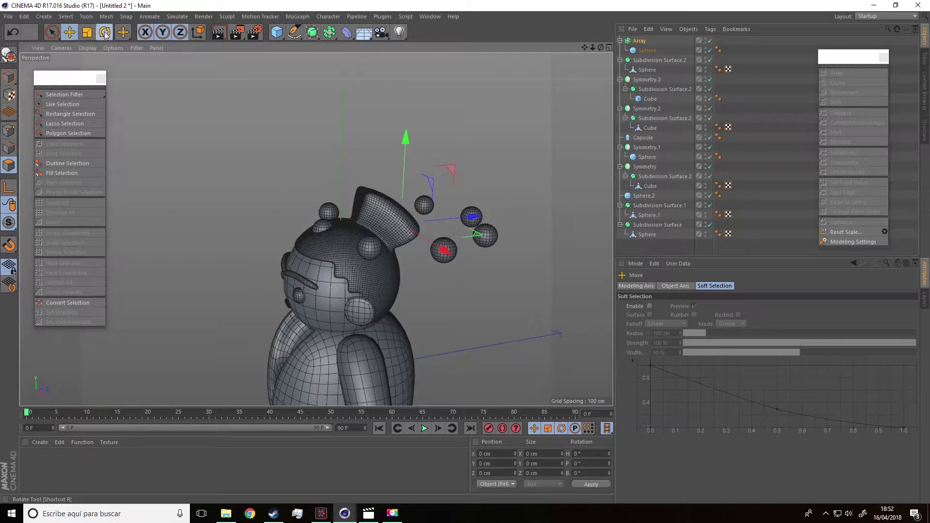
- Rotate the array to follow the bun's backward tilt and reduce its radius to 45 cm
click(105, 33)
drag(362, 184, 379, 167)
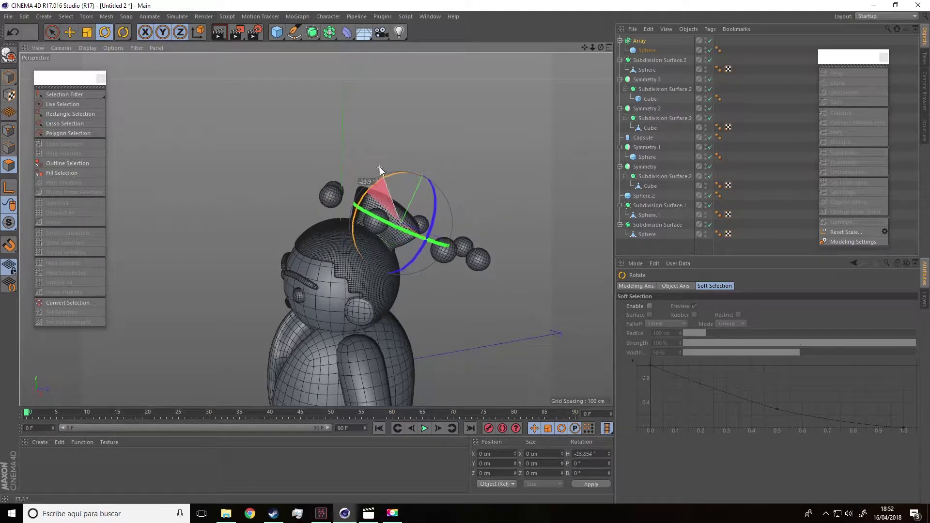
click(642, 42)
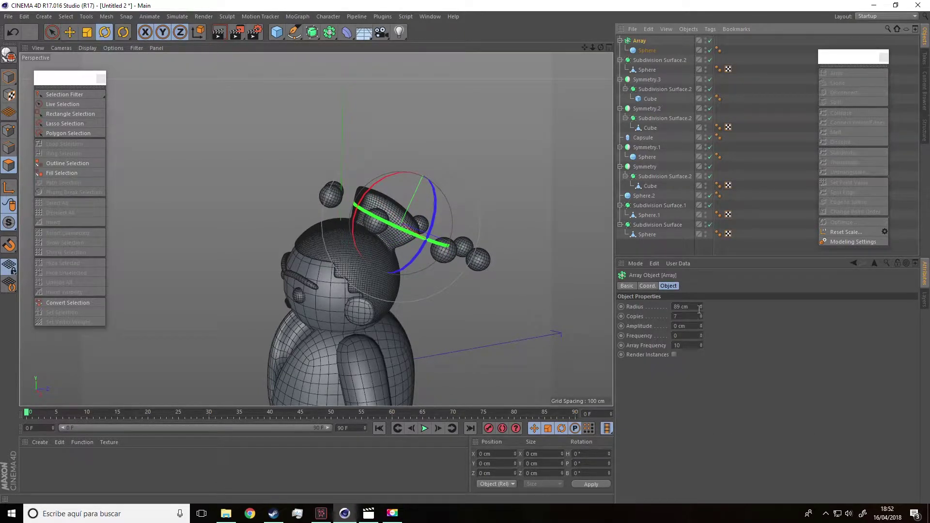
drag(701, 307, 448, 179)
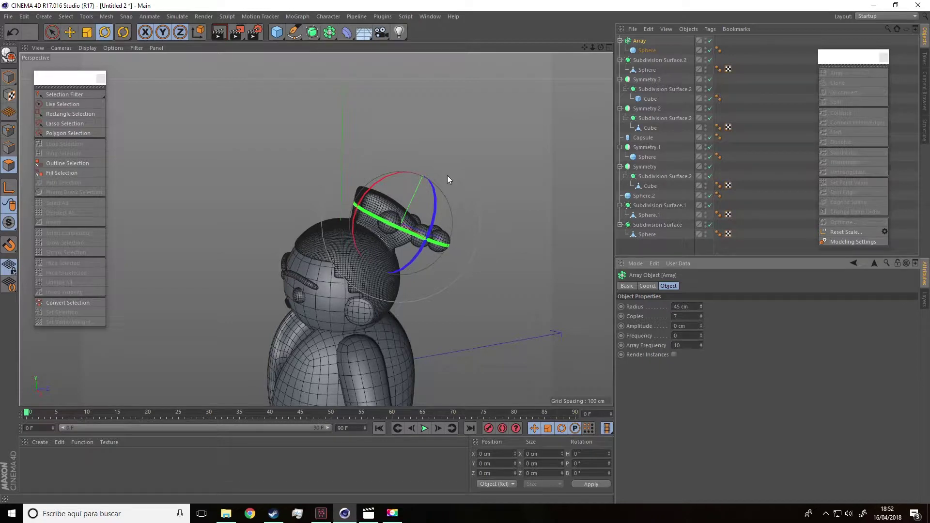
- Raise the array's copies to 13 and move the bead ring onto the base of the bun
click(702, 315)
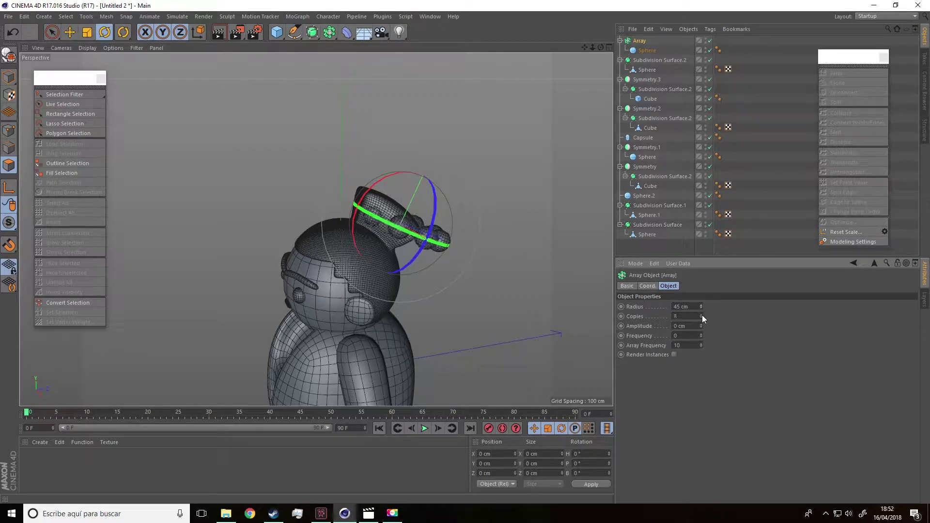
click(701, 315)
click(702, 315)
click(702, 315)
click(702, 315)
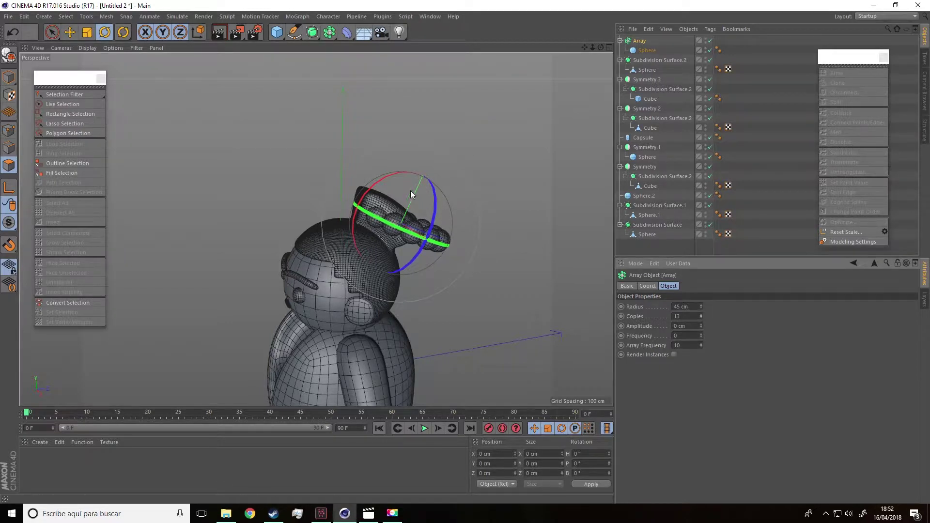
click(71, 33)
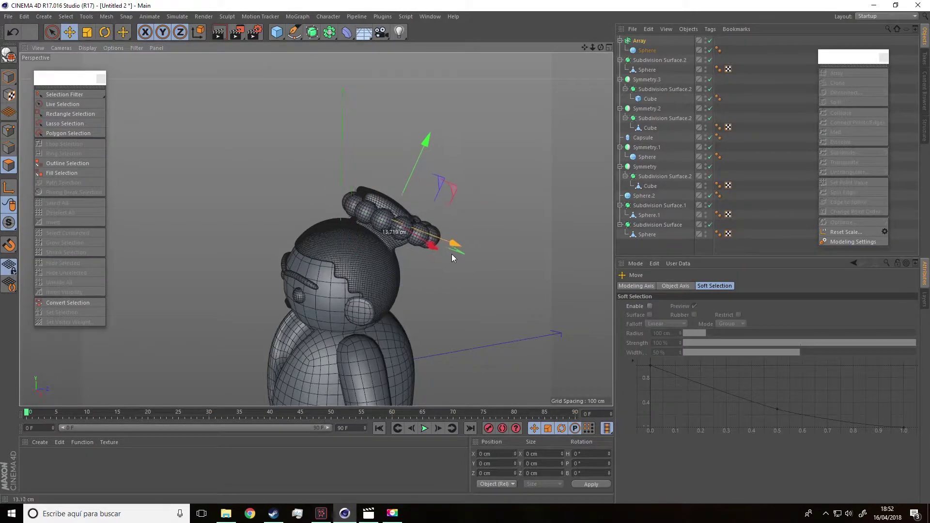
drag(413, 149, 739, 311)
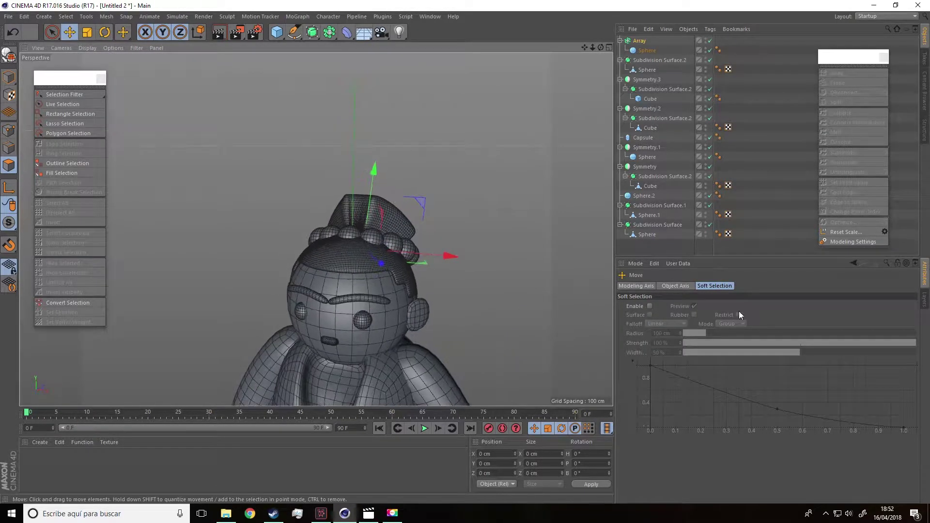
- Set the array's copies to 12 and tighten its radius around the bun to about 31 cm
click(639, 43)
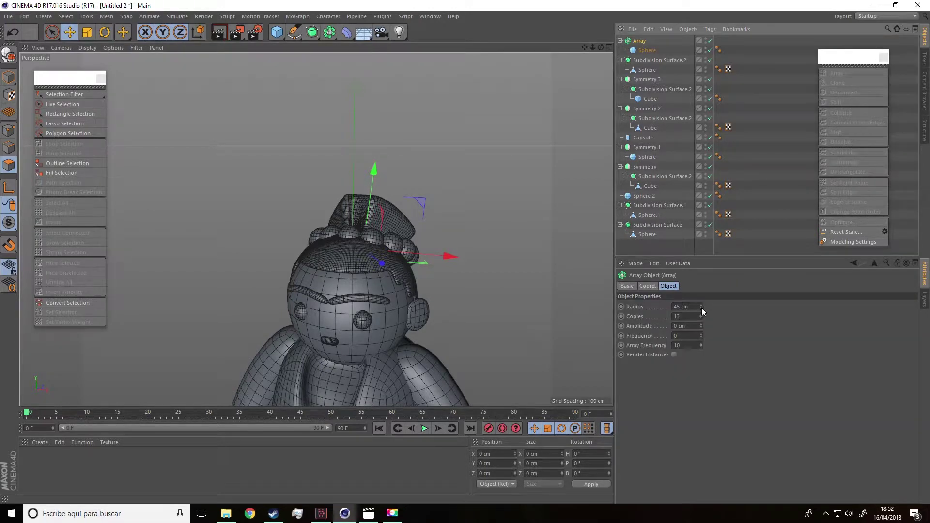
click(701, 318)
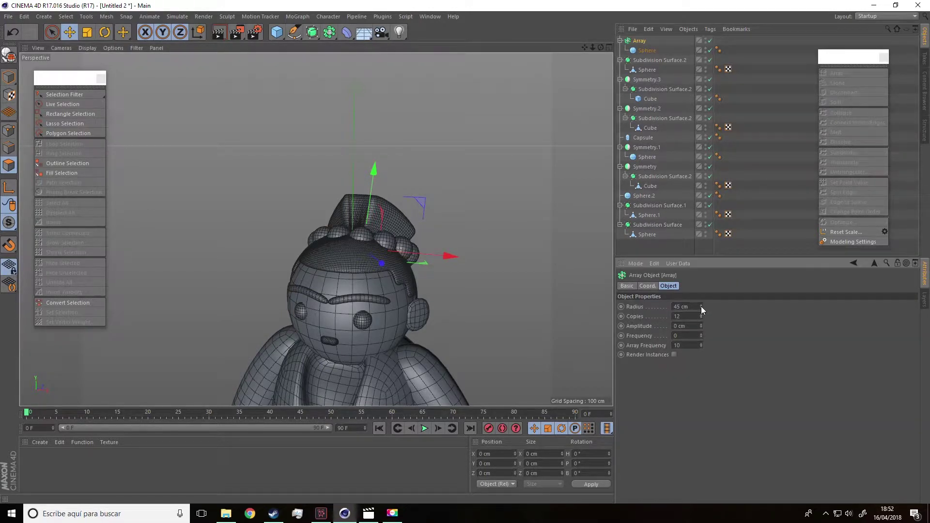
drag(702, 306, 702, 313)
alt+drag(562, 286, 438, 291)
- Shift the bead ring along its tilted Y axis and rotate it further to fit snugly around the bun's base
mouse_move(380, 184)
mouse_down()
mouse_move(385, 169)
mouse_move(492, 207)
mouse_move(375, 203)
mouse_move(384, 173)
mouse_up()
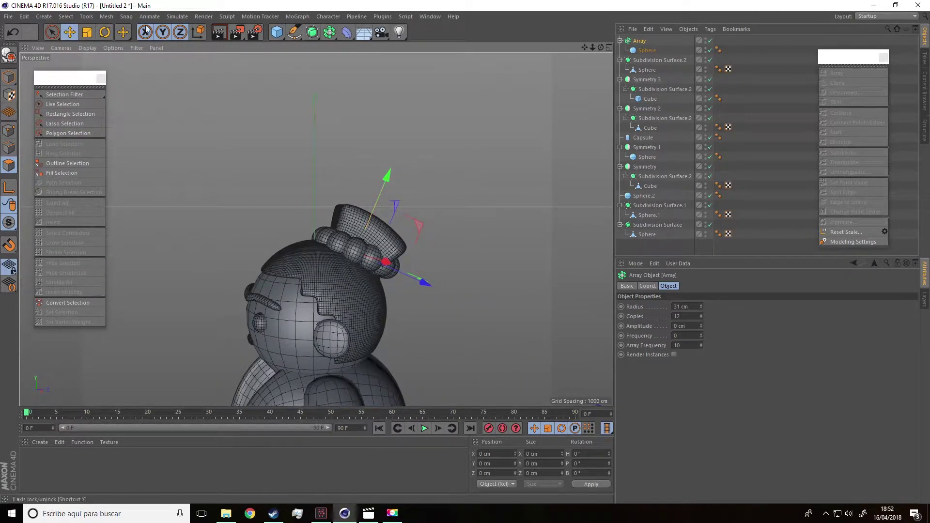
click(123, 32)
drag(401, 228, 487, 274)
alt+drag(428, 240, 409, 205)
alt+right_drag(391, 192, 411, 233)
alt+drag(461, 273, 384, 169)
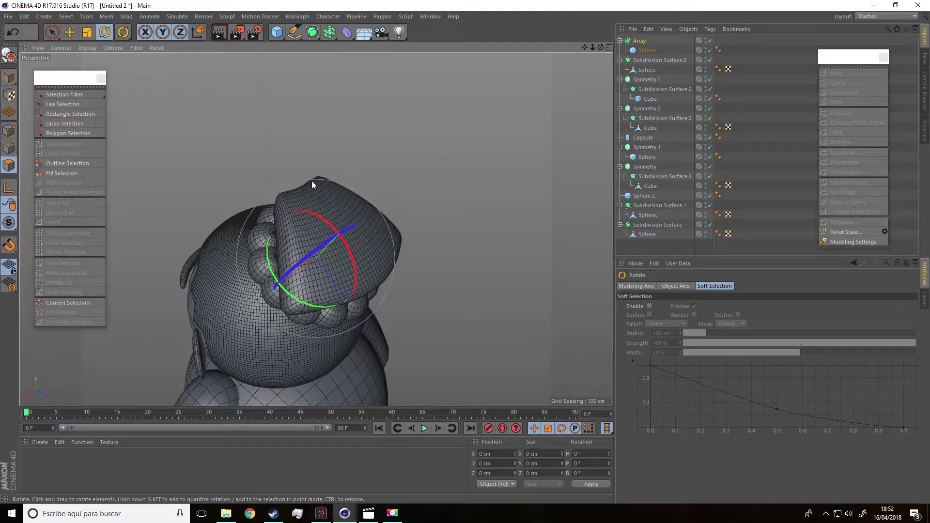
- Select the polygons on the top of the hair mesh's bun and pull them up along Y and back along Z
click(69, 32)
click(8, 77)
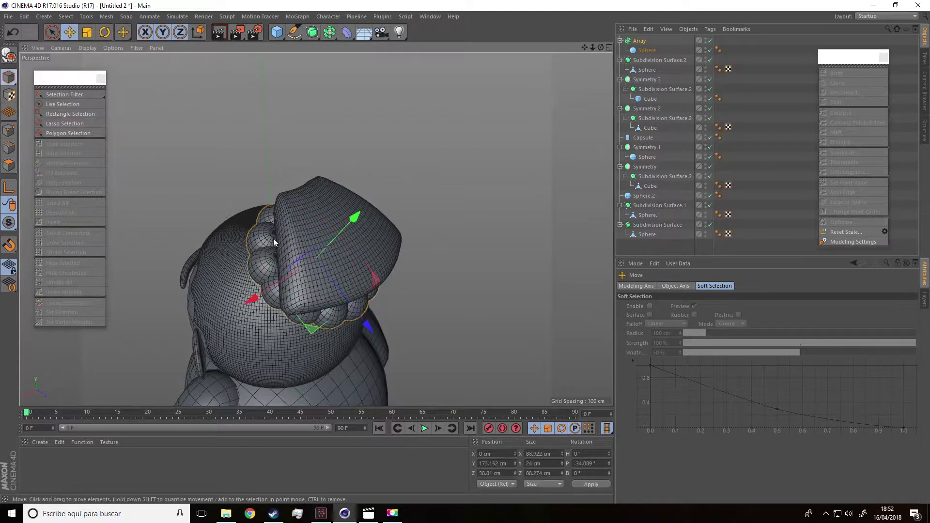
click(323, 224)
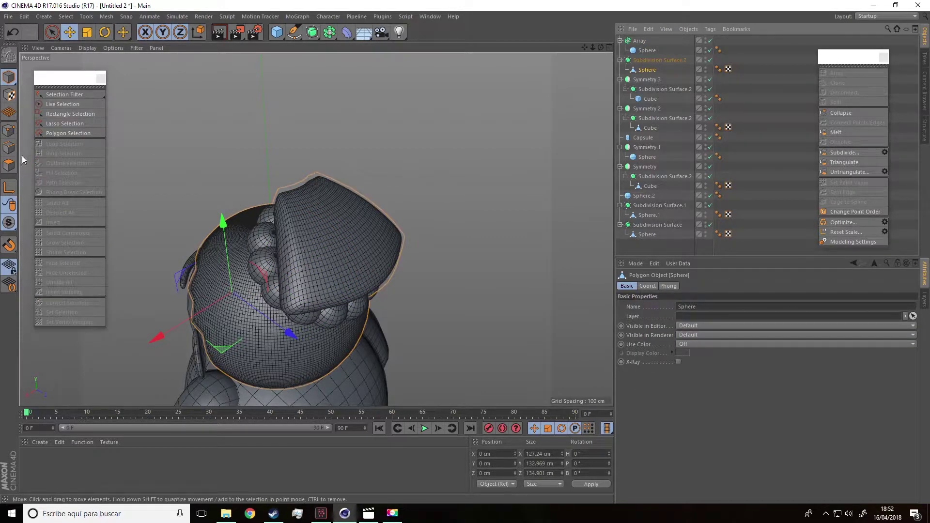
click(9, 165)
click(52, 32)
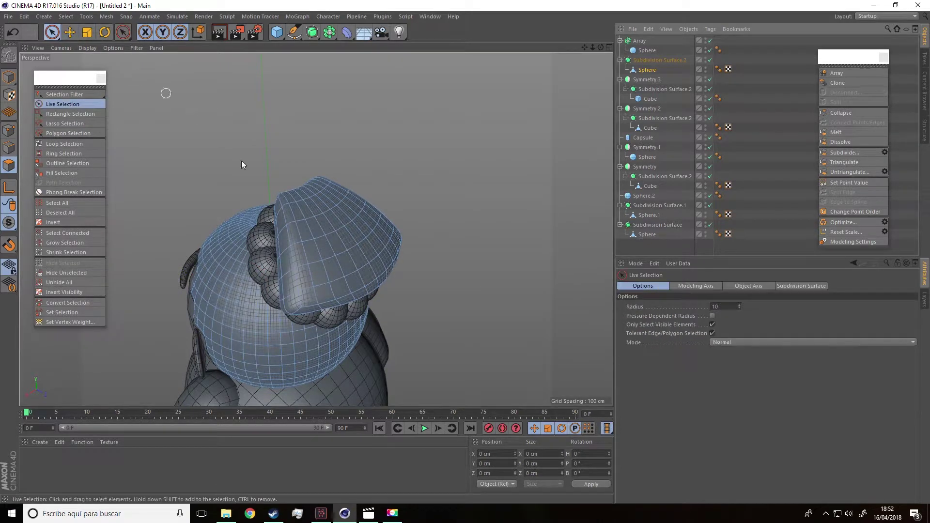
mouse_move(319, 261)
alt+mouse_down()
mouse_move(318, 269)
mouse_move(355, 251)
alt+mouse_up()
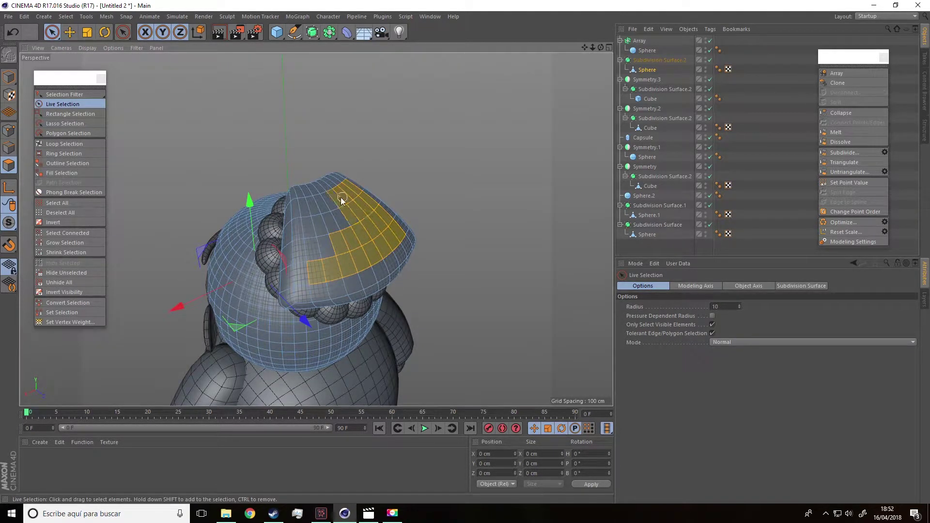
alt+drag(334, 239, 410, 235)
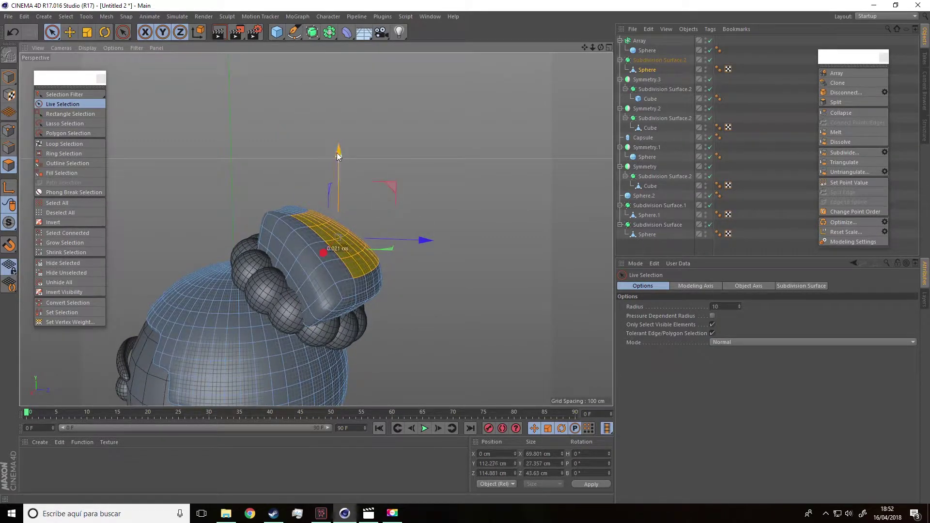
drag(336, 153, 342, 139)
drag(426, 229, 490, 256)
scroll(509, 271, down, 3)
click(544, 305)
- Add a Torus primitive and scale it down uniformly to a ring radius of about 9.4 cm
alt+middle_drag(544, 305, 454, 254)
alt+drag(454, 254, 464, 268)
scroll(123, 235, down, 1)
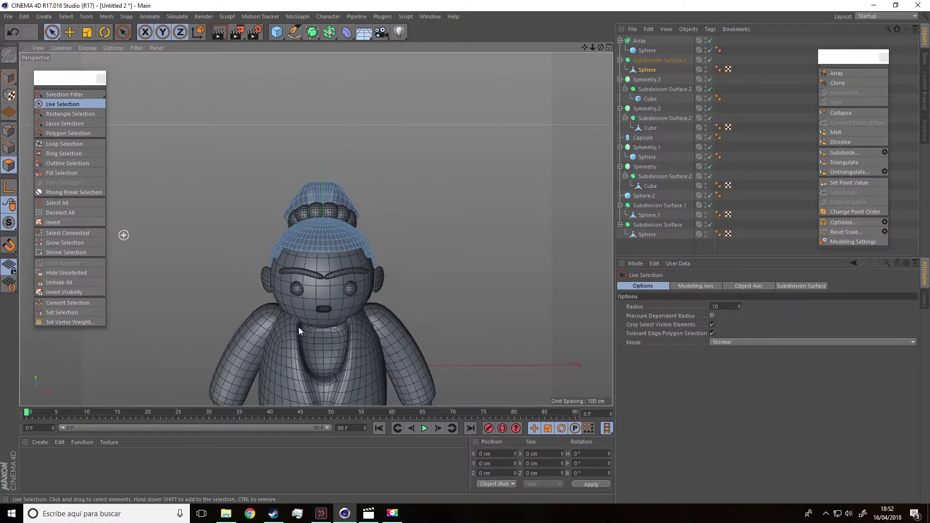
alt+drag(334, 339, 335, 327)
alt+middle_drag(334, 324, 311, 260)
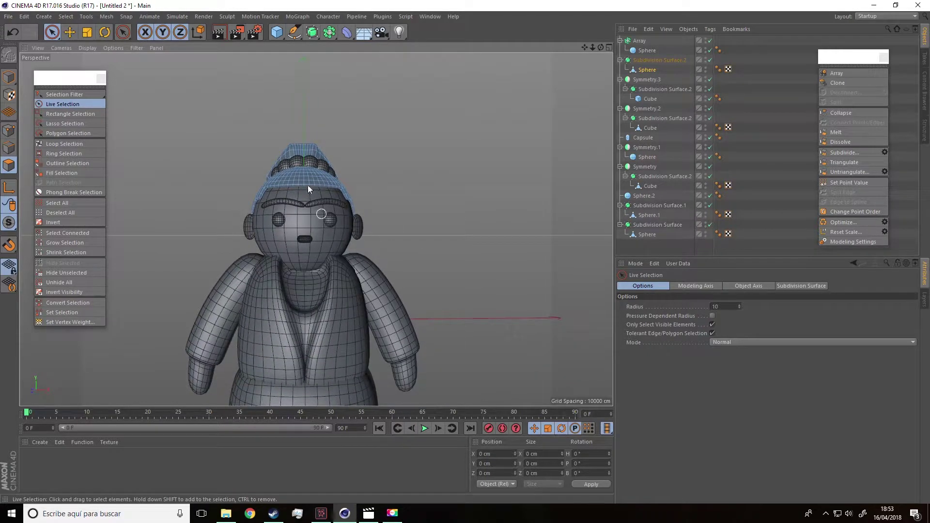
click(277, 33)
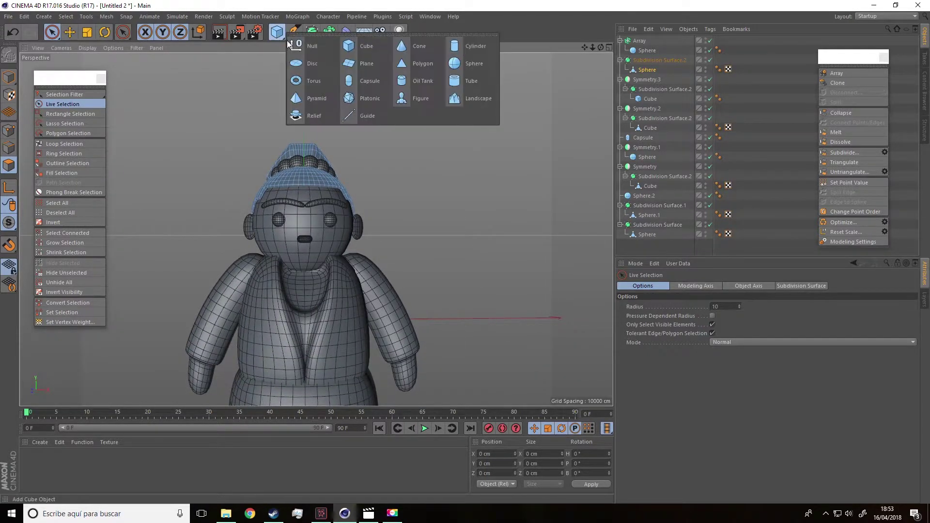
click(310, 81)
click(87, 32)
drag(233, 145, 93, 63)
- Move the small torus along X out beside the character's right arm and rotate it 90° so it stands upright
click(75, 30)
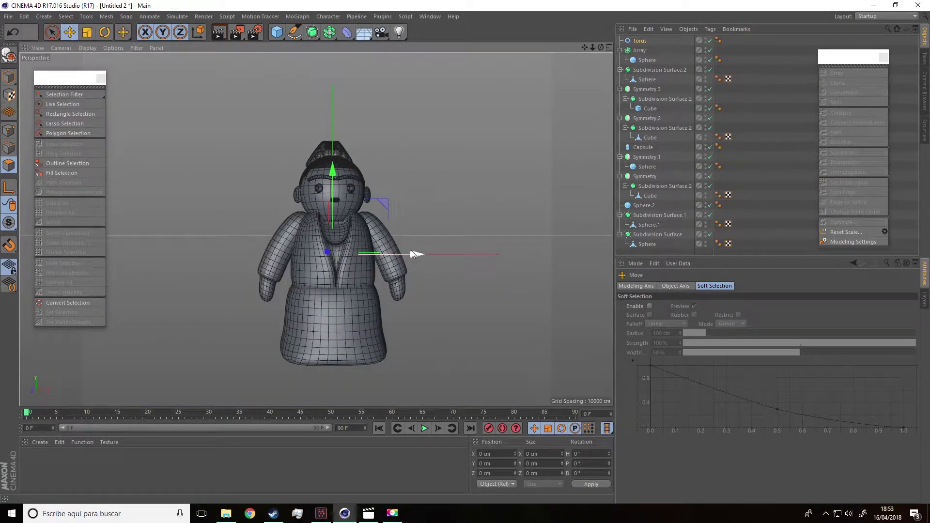
drag(415, 253, 304, 253)
key(r)
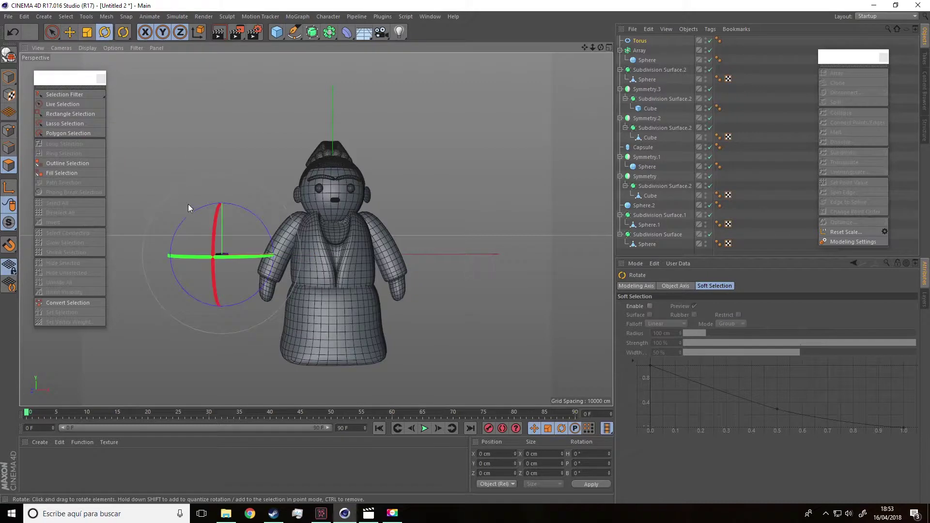
drag(191, 212, 251, 249)
key(ctrl+z)
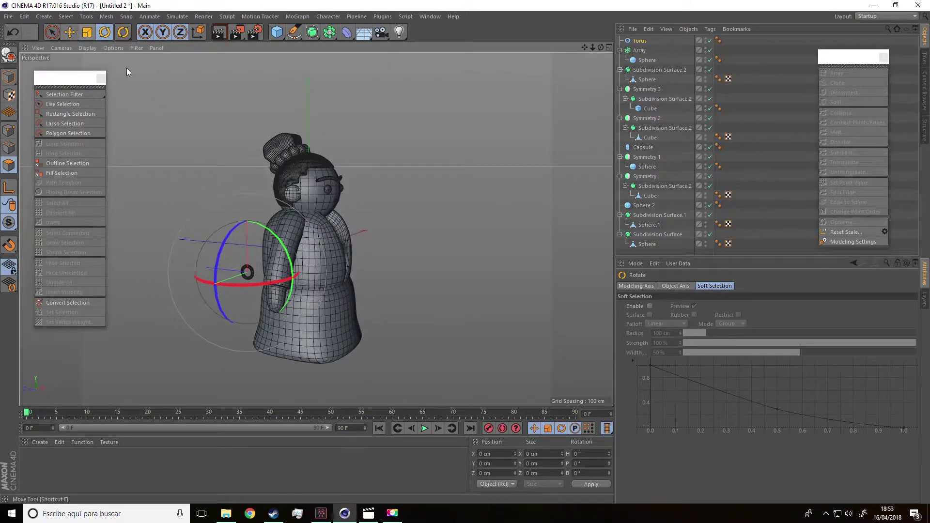
- Raise the torus to head height and position it so it hangs from the character's right earlobe as an earring
key(e)
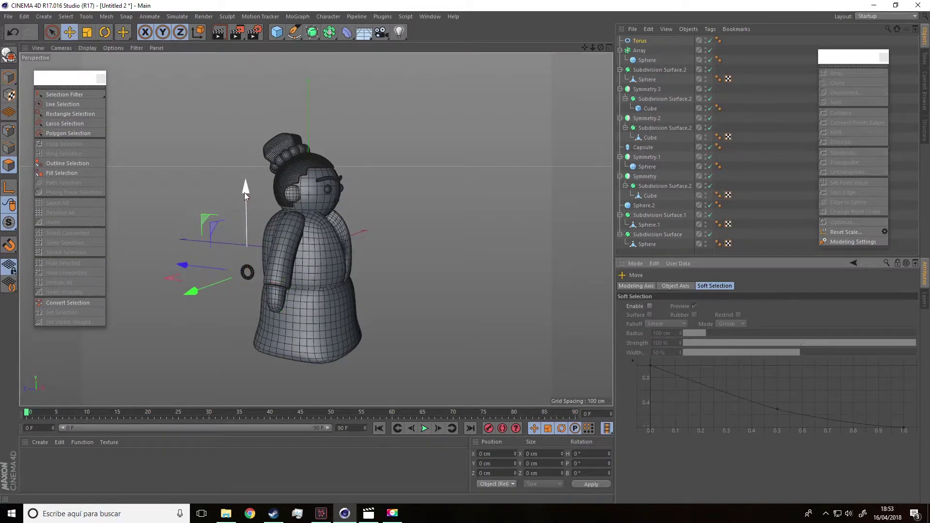
drag(244, 193, 241, 121)
drag(195, 211, 251, 201)
alt+right_drag(264, 202, 390, 210)
alt+drag(389, 210, 324, 211)
scroll(324, 210, down, 5)
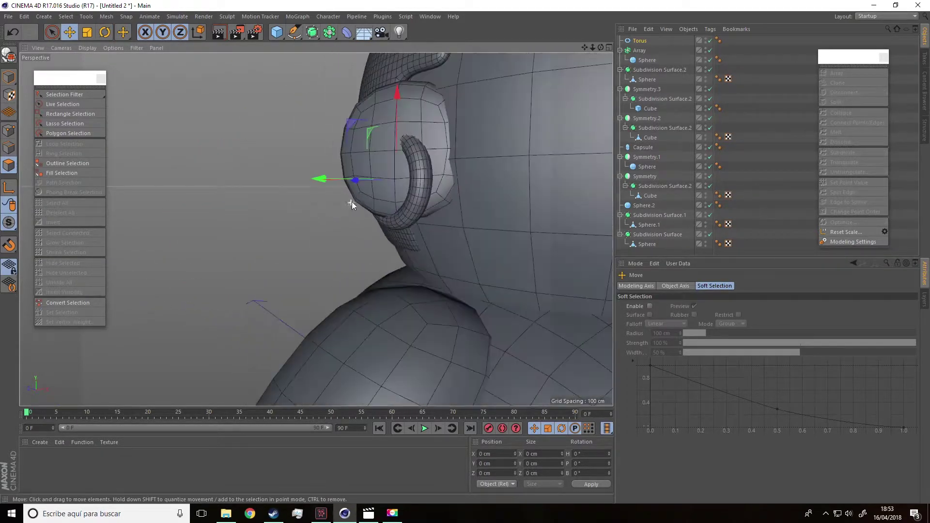
drag(403, 89, 486, 188)
drag(298, 234, 327, 128)
- Thin the torus earring to a pipe radius of about 1.18 cm with a ring radius of about 9.76 cm
click(654, 43)
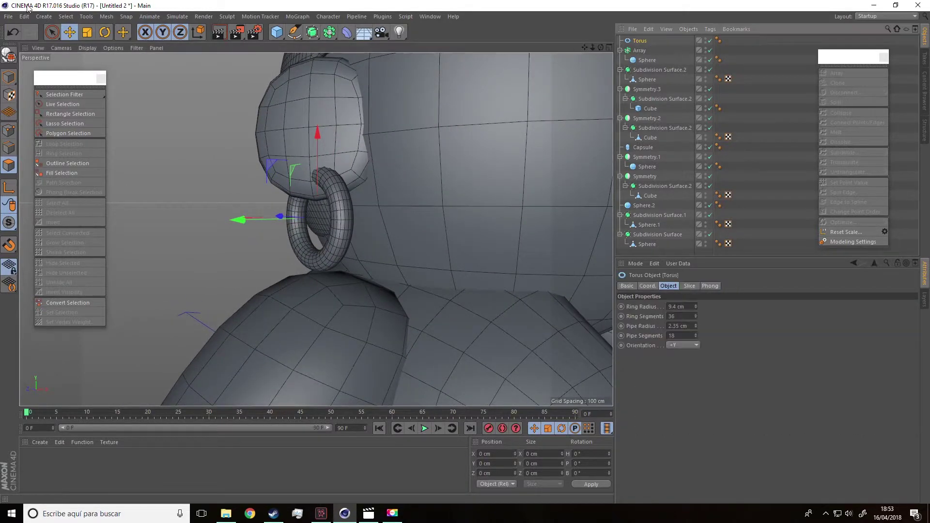
click(9, 77)
alt+drag(208, 211, 359, 174)
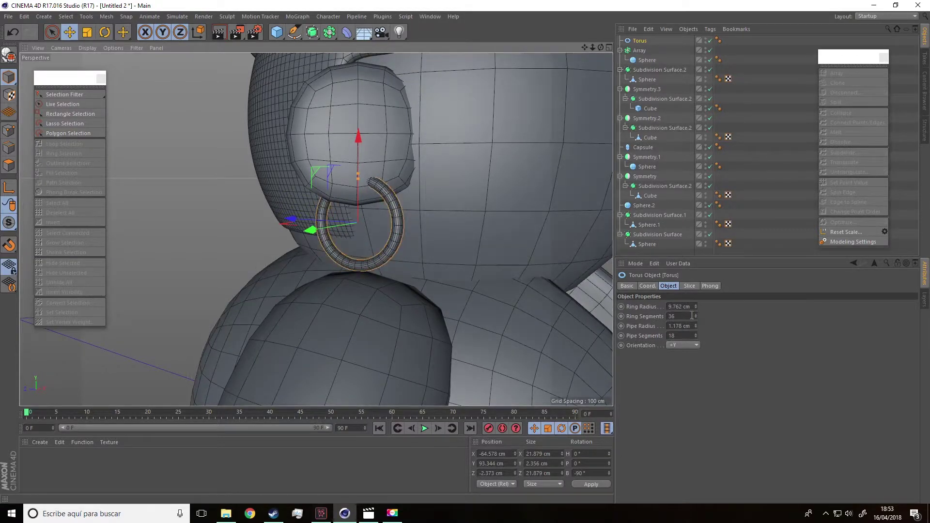
- Set the torus earring's ring segments to 40 for a smoother ring
drag(697, 337, 696, 331)
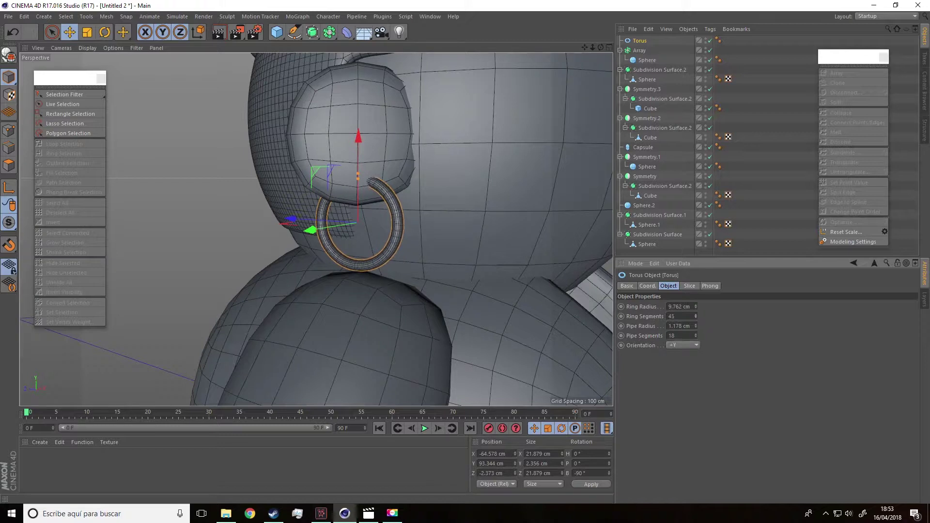
drag(696, 317, 697, 315)
mouse_move(469, 285)
alt+mouse_down()
mouse_move(440, 282)
mouse_move(482, 287)
alt+mouse_up()
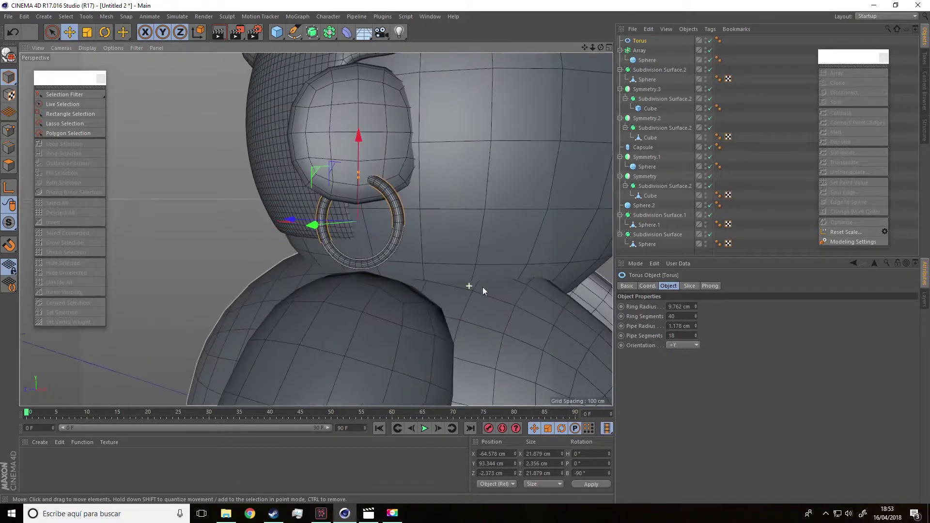
- Rotate the torus earring about its vertical axis to a heading of about 21.6°
alt+drag(460, 247, 333, 234)
scroll(335, 233, down, 8)
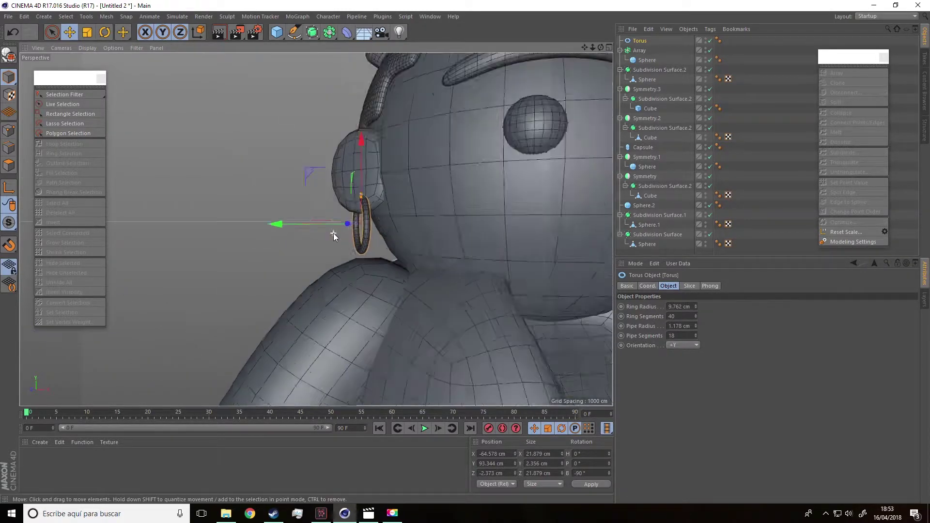
alt+drag(409, 251, 385, 257)
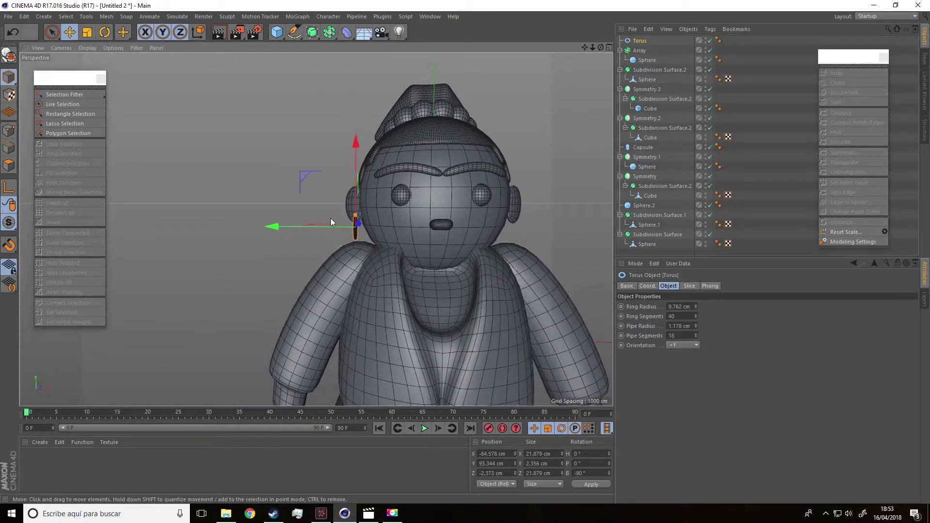
scroll(331, 218, up, 5)
click(105, 31)
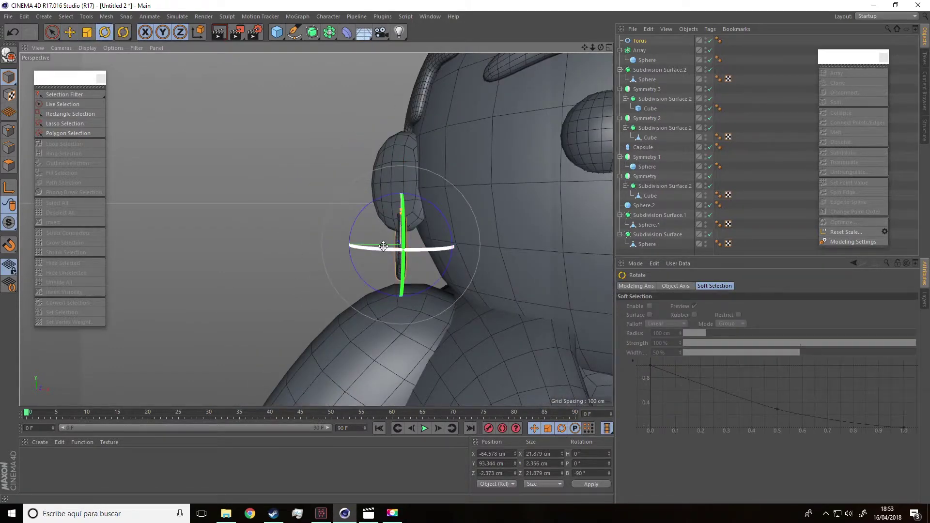
drag(434, 248, 403, 253)
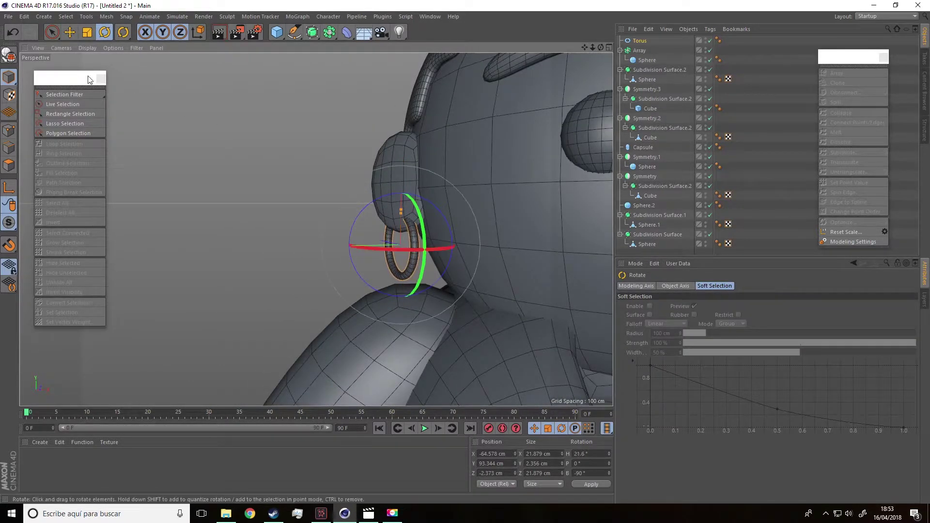
- Shift the earring on the earlobe to about X -65.3 cm, Z -2.7 cm, and reduce its heading to about 10.5°
click(70, 32)
alt+drag(155, 160, 287, 156)
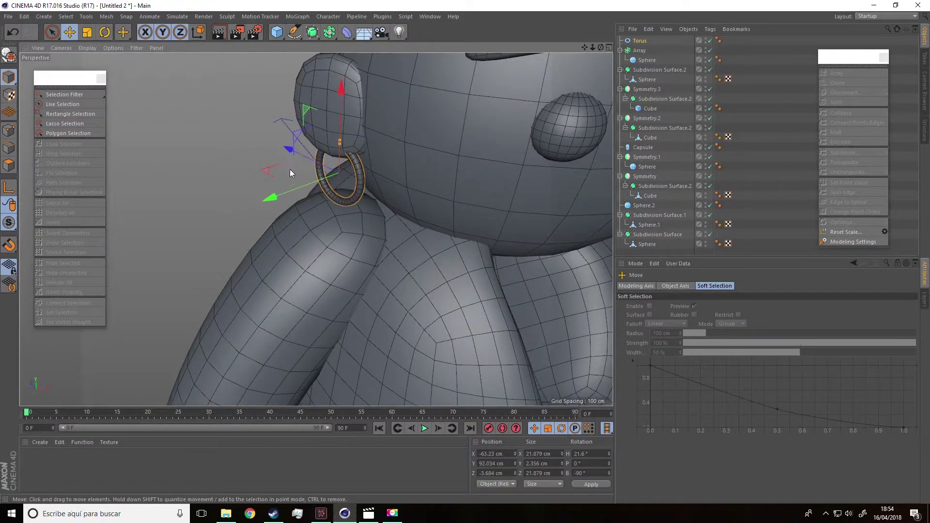
key(ctrl+z)
drag(269, 190, 338, 191)
key(r)
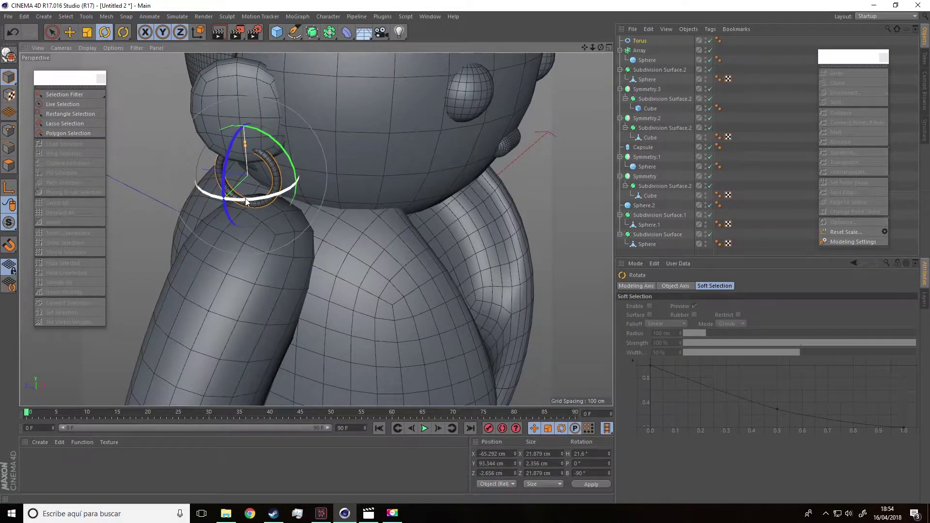
drag(245, 199, 160, 166)
- Add a Symmetry object and nest the torus under it to mirror the earring onto the other ear
scroll(247, 180, down, 5)
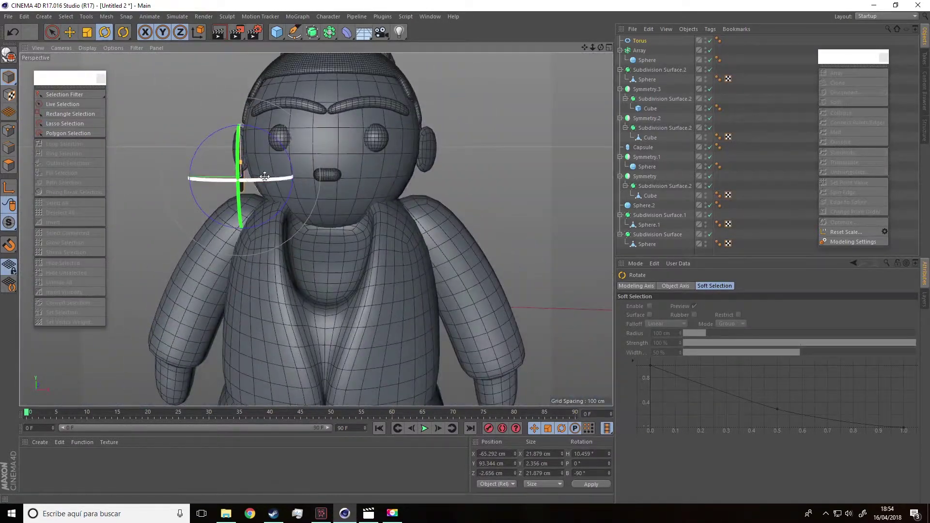
drag(329, 32, 436, 79)
drag(641, 51, 650, 41)
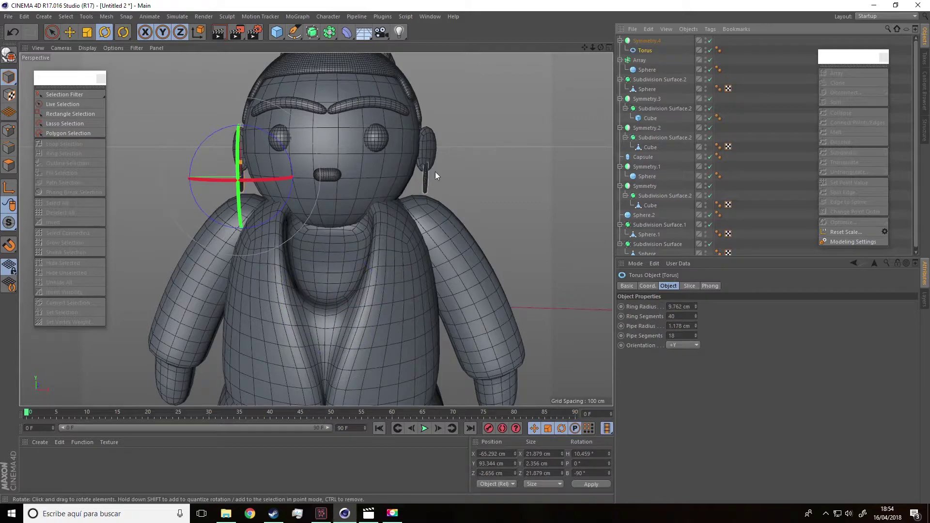
alt+drag(435, 172, 461, 165)
scroll(461, 164, down, 3)
click(489, 226)
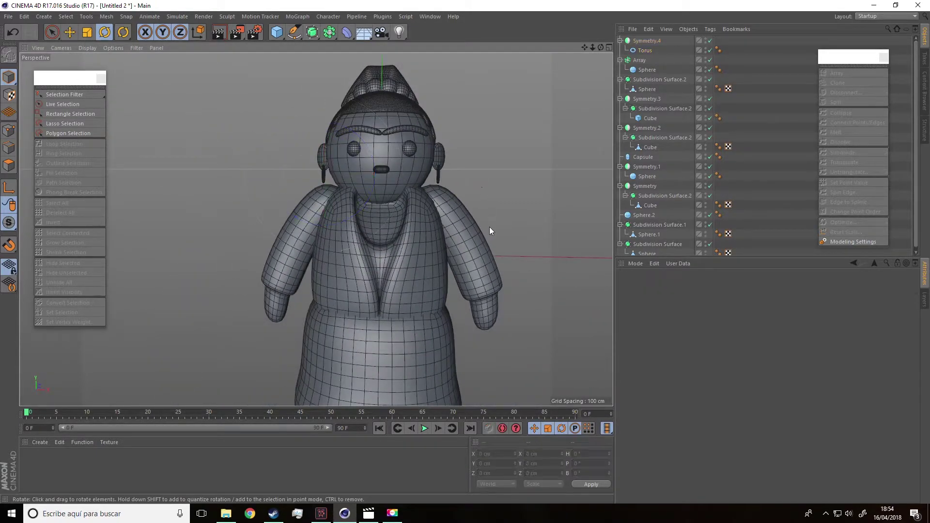
- Select the torus inside the Symmetry object and rotate it to a heading of about 32.9°
scroll(493, 196, down, 2)
scroll(277, 191, up, 6)
scroll(287, 196, up, 2)
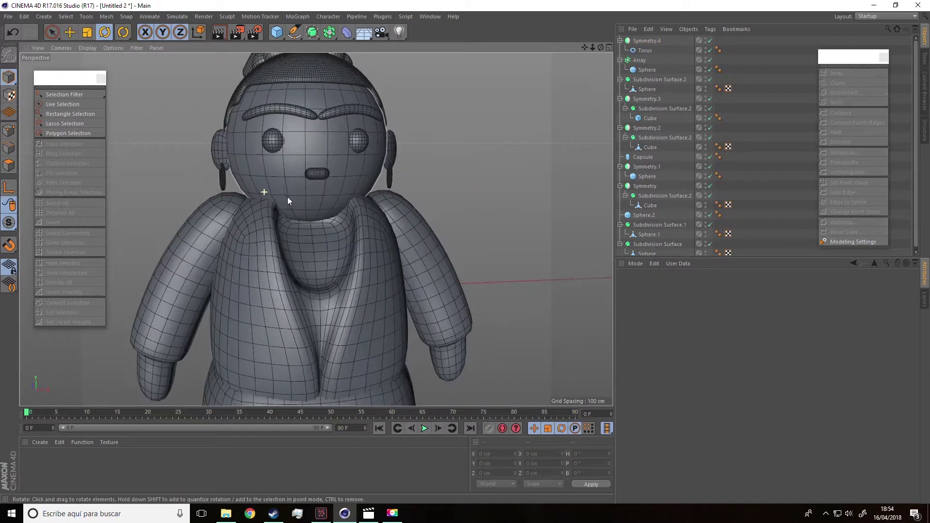
click(224, 178)
click(645, 51)
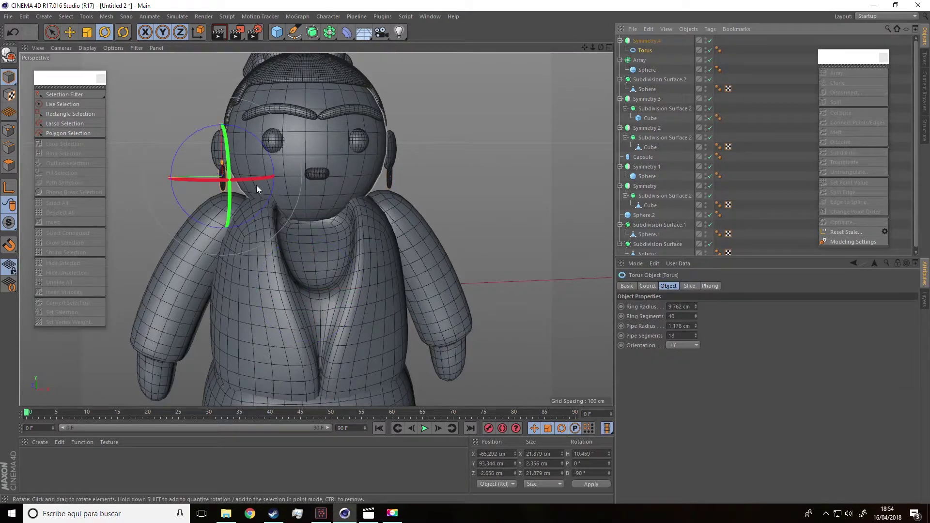
drag(206, 180, 235, 181)
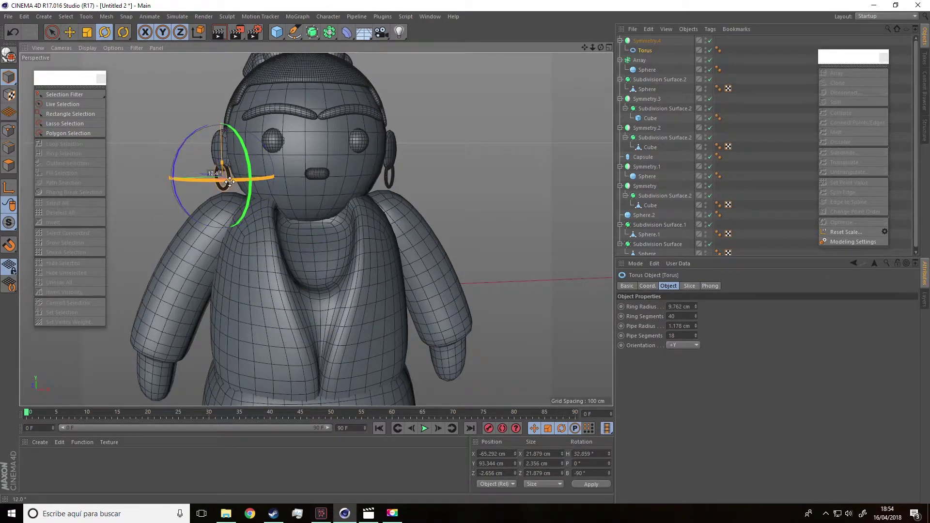
- Nudge the rotated torus earring on the earlobe to about X -65.7 cm and Z -2.9 cm
click(73, 32)
scroll(155, 147, up, 3)
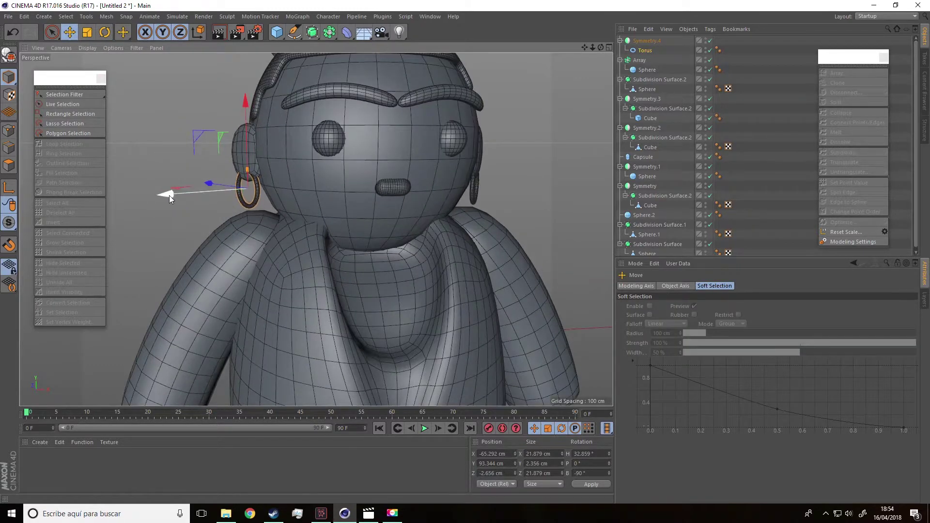
drag(170, 196, 254, 166)
click(219, 153)
click(195, 210)
scroll(182, 200, up, 3)
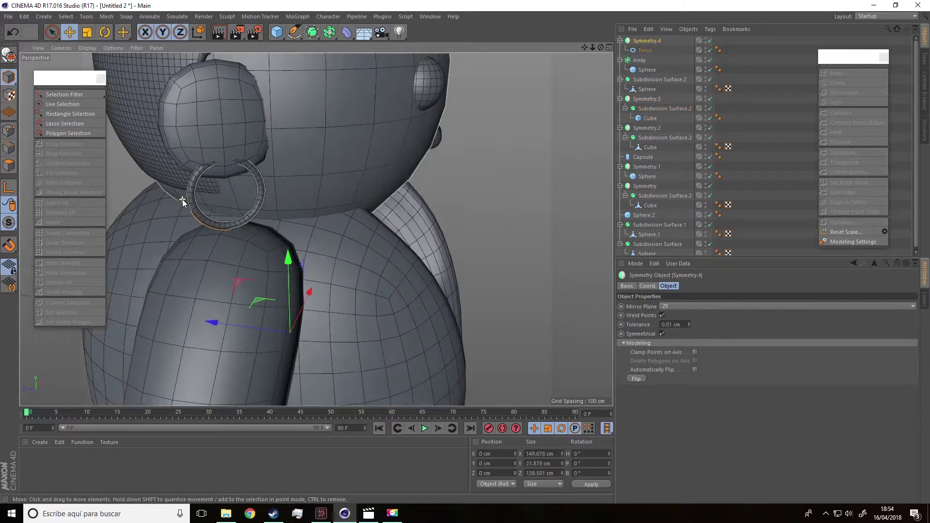
- Turn the torus earring the opposite way to a heading of about -33.5° so the rings face forward
alt+drag(222, 205, 128, 198)
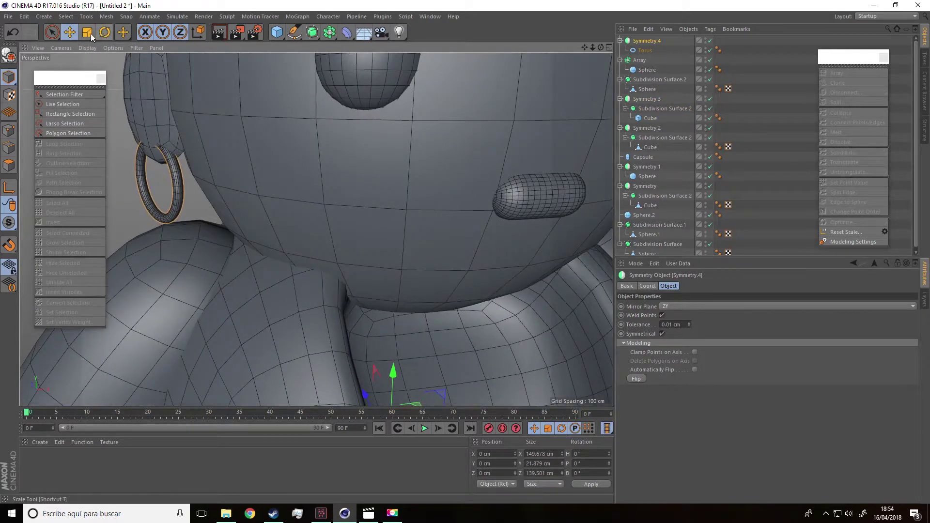
click(104, 32)
click(658, 52)
drag(208, 183, 91, 188)
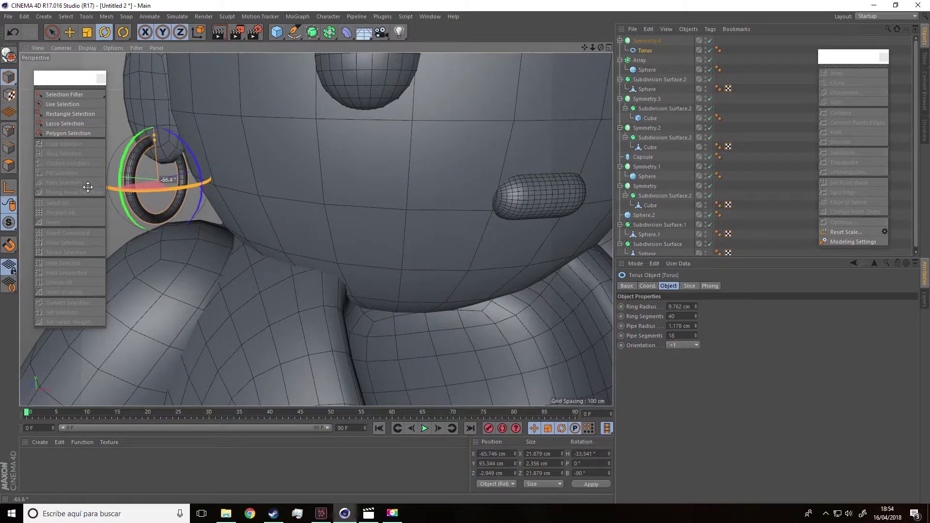
scroll(150, 185, down, 5)
alt+drag(300, 222, 281, 193)
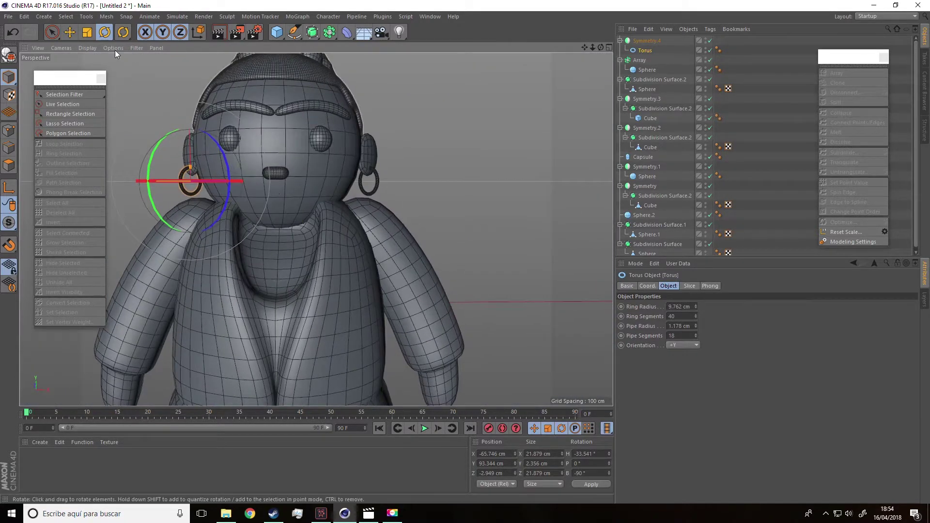
- Move the torus earring inward toward the head to about X -63.6 cm and Z -2.3 cm
click(70, 32)
alt+middle_drag(220, 138, 262, 147)
scroll(147, 196, up, 4)
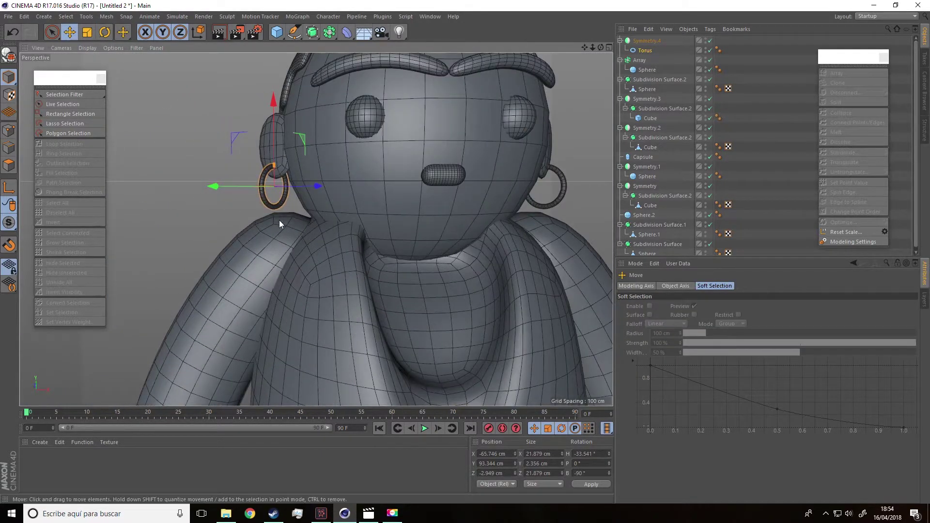
drag(316, 184, 115, 153)
key(ctrl+shift+z)
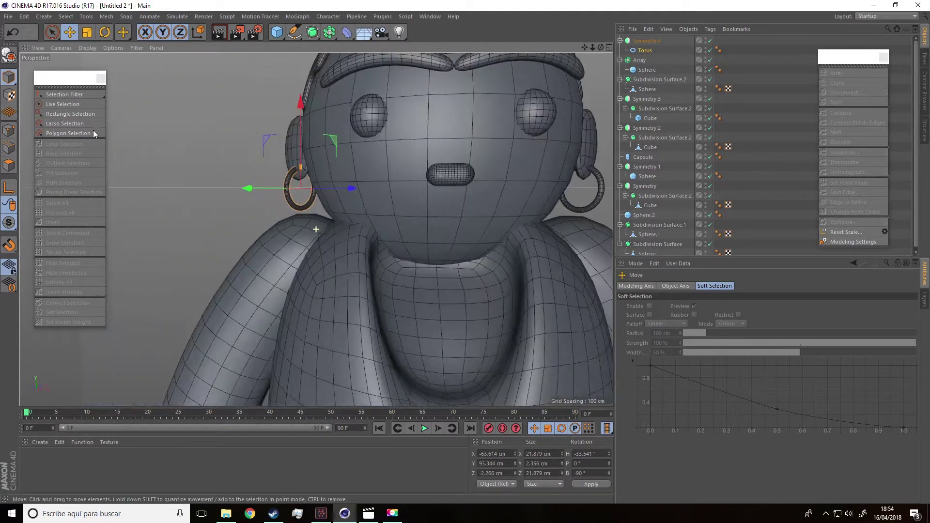
- Deselect the earring and examine the whole character with both earrings
scroll(342, 179, down, 7)
alt+drag(396, 249, 405, 260)
alt+middle_drag(405, 261, 347, 239)
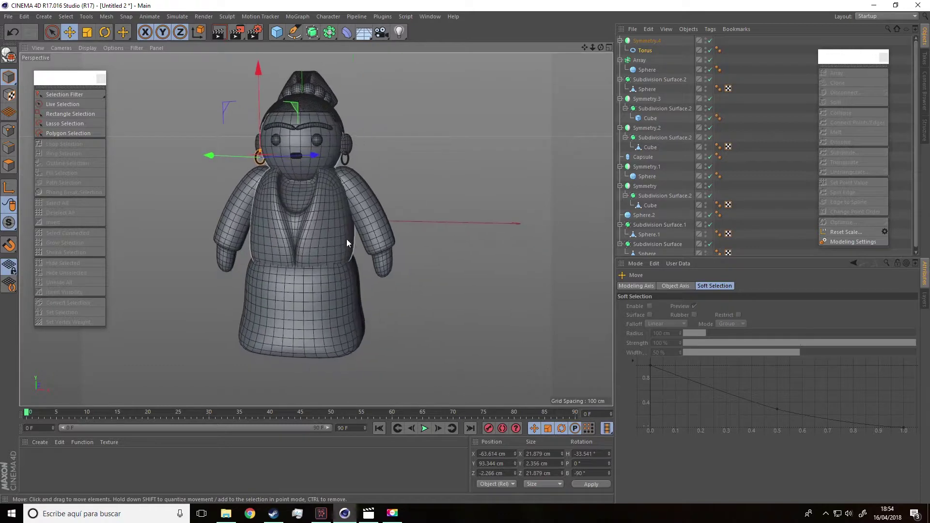
alt+drag(347, 240, 397, 238)
click(512, 117)
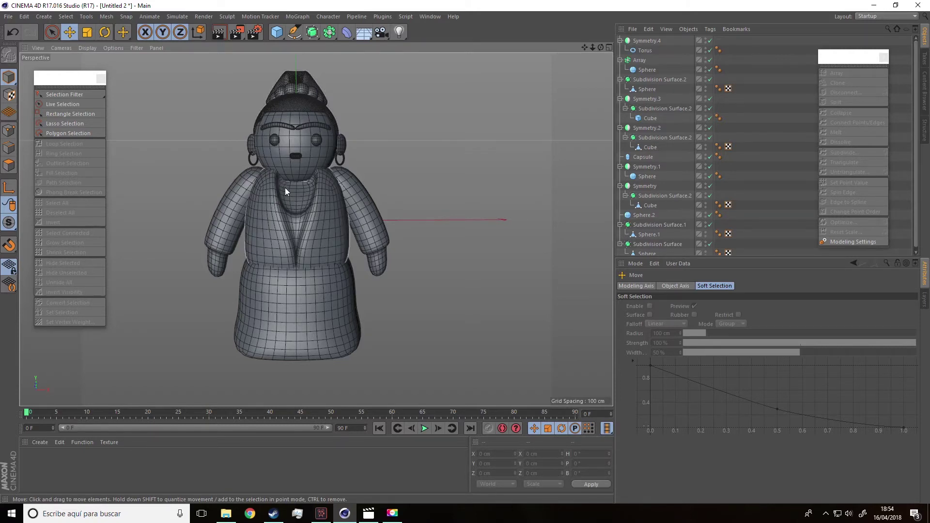
alt+drag(361, 319, 345, 310)
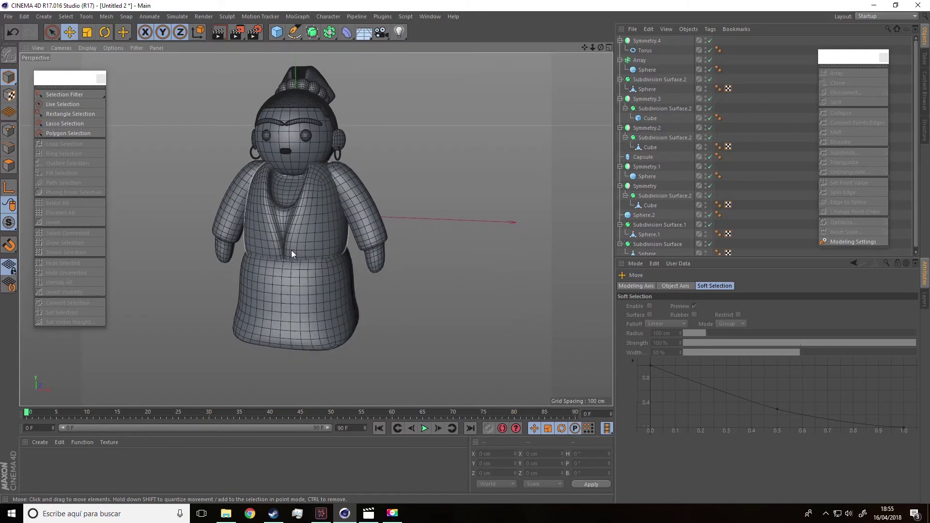